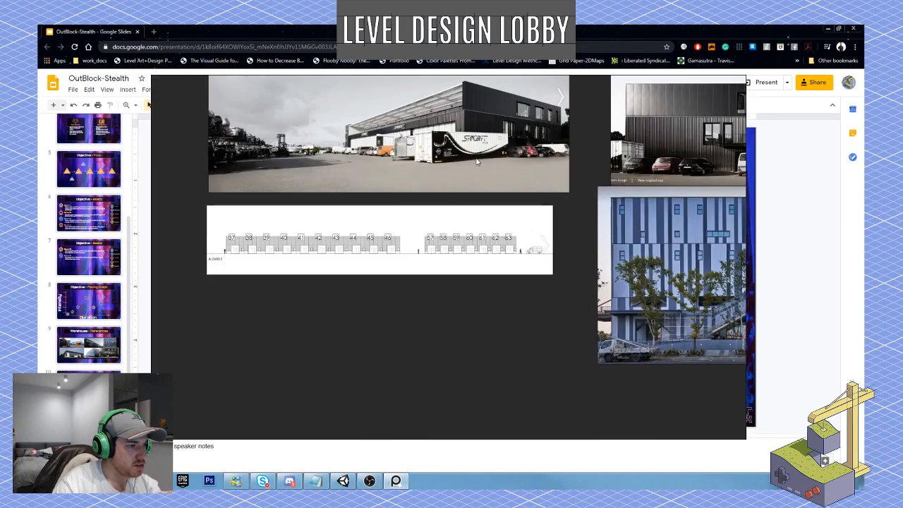
Review the warehouse reference photos and the Warehouse 2D Map slides for both floors in the Google Slides presentation.
{"action": "mouse_move", "coordinate": [477, 162]}
{"action": "left_mouse_down"}
{"action": "mouse_move", "coordinate": [477, 186]}
{"action": "mouse_move", "coordinate": [479, 164]}
{"action": "left_mouse_up"}
{"action": "middle_click_drag", "start_coordinate": [509, 182], "coordinate": [529, 283]}
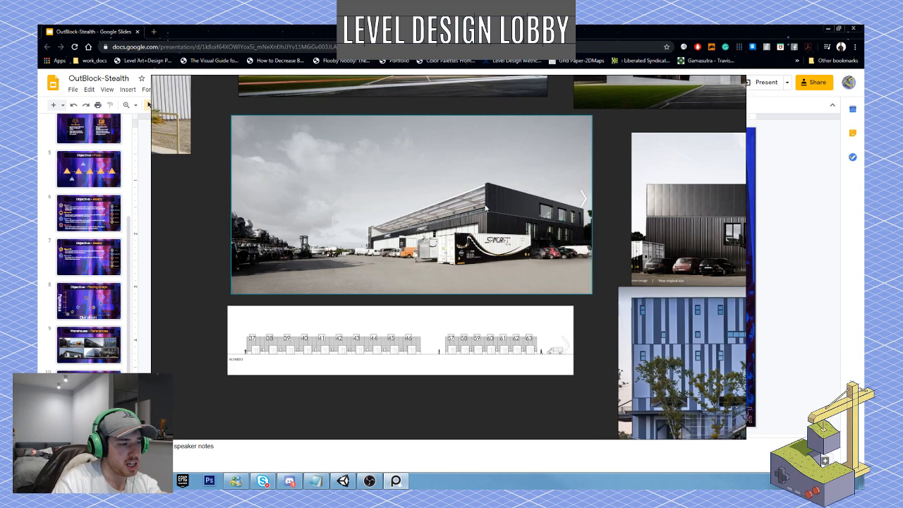
{"action": "left_click", "coordinate": [782, 254]}
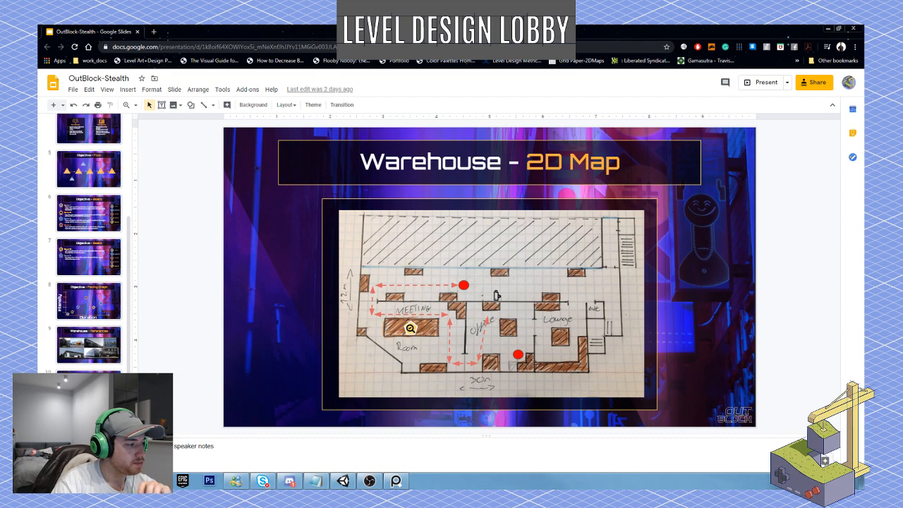
{"action": "left_click", "coordinate": [85, 388]}
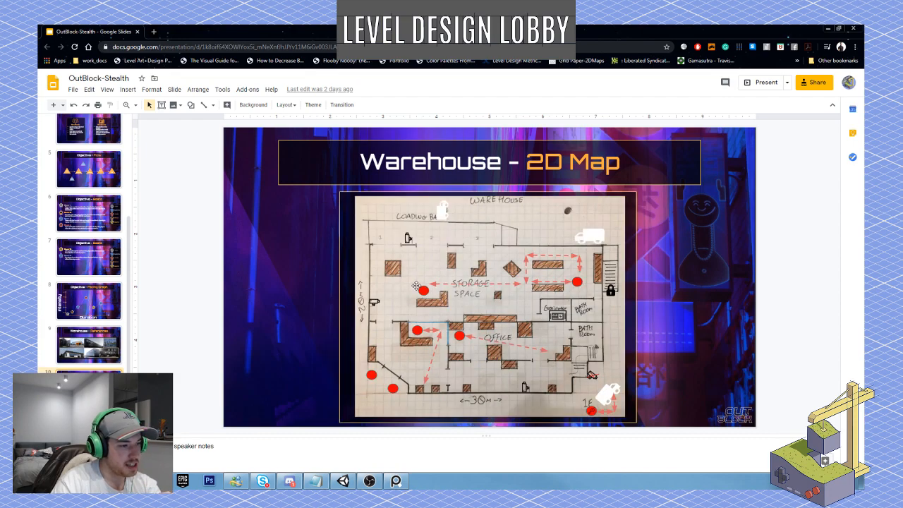
{"action": "key", "text": "Down"}
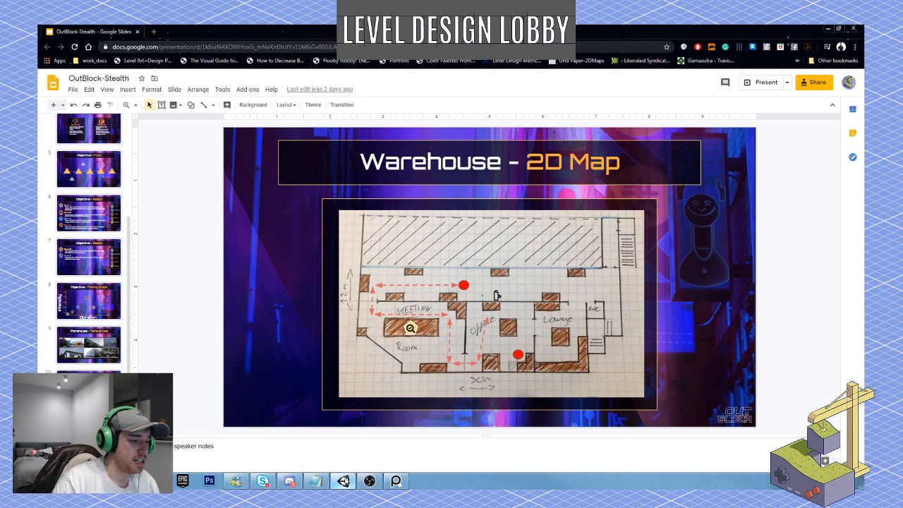
Switch to Unity and examine the upper warehouse room with its shelves, counters and doorways.
{"action": "left_click", "coordinate": [343, 481]}
{"action": "key", "text": "w"}
{"action": "right_click_drag", "start_coordinate": [459, 249], "coordinate": [475, 232]}
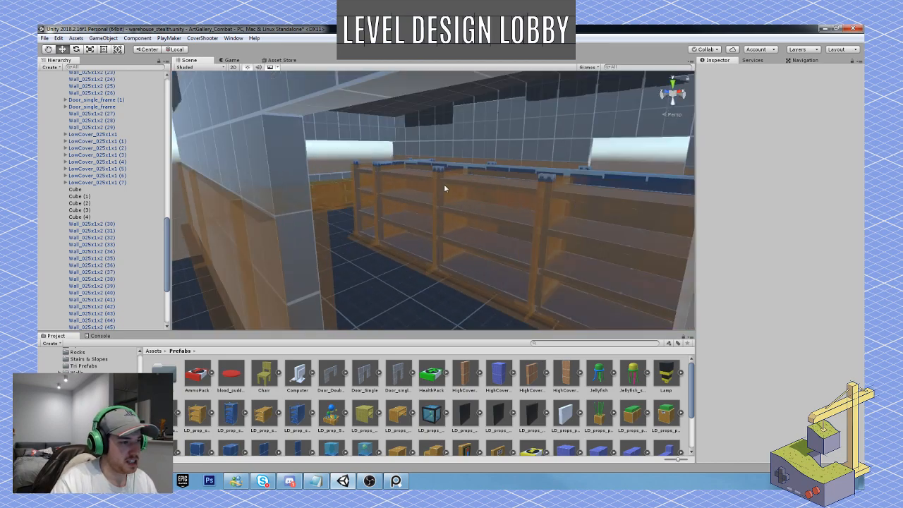
{"action": "right_click_drag", "start_coordinate": [444, 187], "coordinate": [528, 211]}
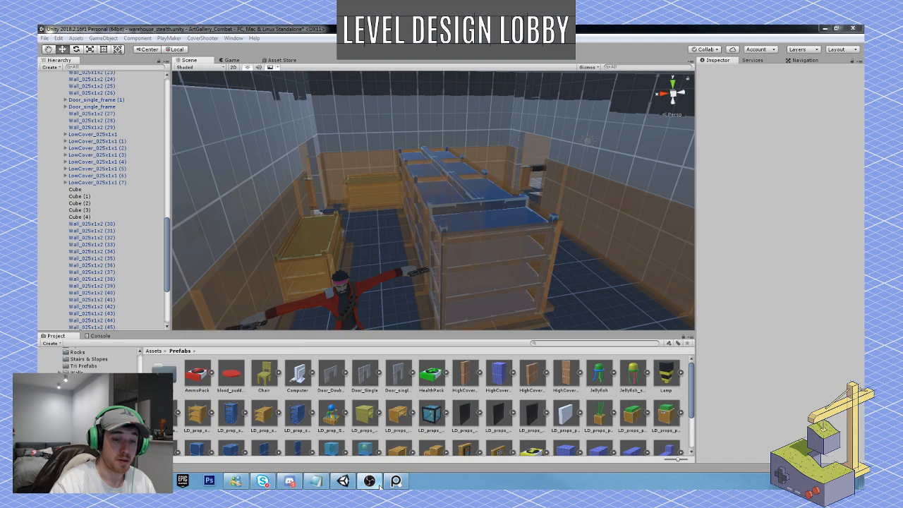
{"action": "right_click_drag", "start_coordinate": [511, 201], "coordinate": [367, 213]}
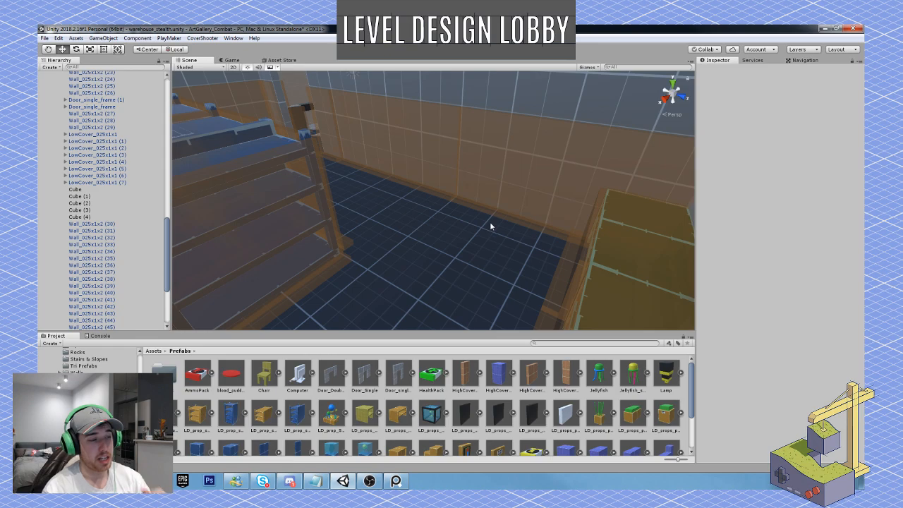
Inspect the building's exterior, including the roof, entrance platforms, stairs and empty yard.
{"action": "right_click_drag", "start_coordinate": [549, 189], "coordinate": [336, 180]}
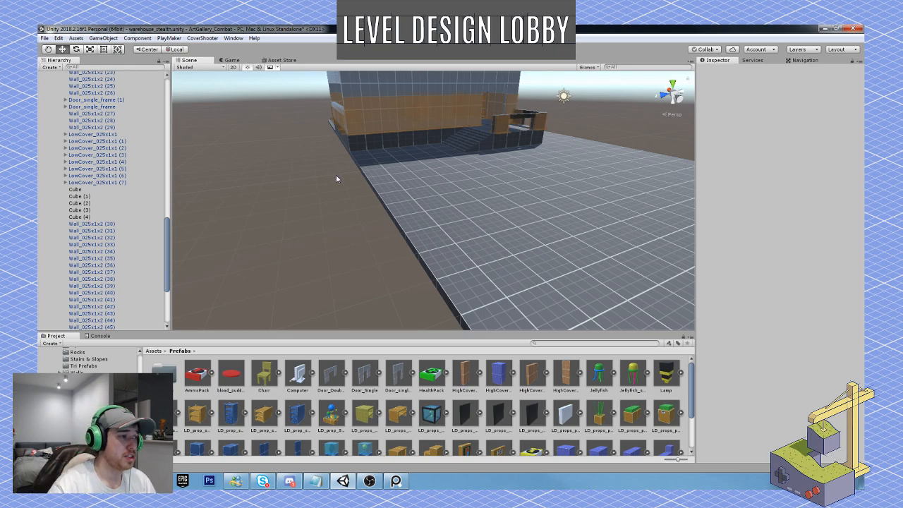
{"action": "left_click_drag", "start_coordinate": [405, 157], "coordinate": [459, 179], "text": "alt"}
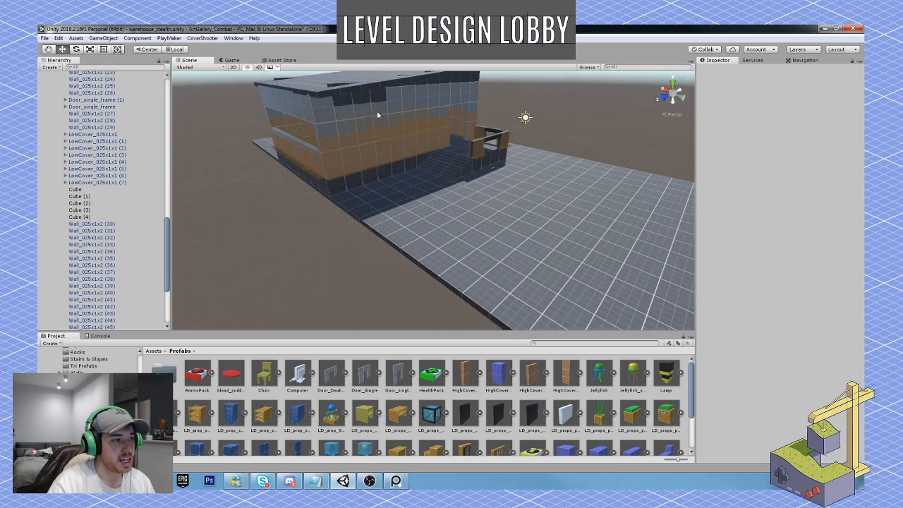
{"action": "left_click_drag", "start_coordinate": [441, 144], "coordinate": [337, 135], "text": "alt"}
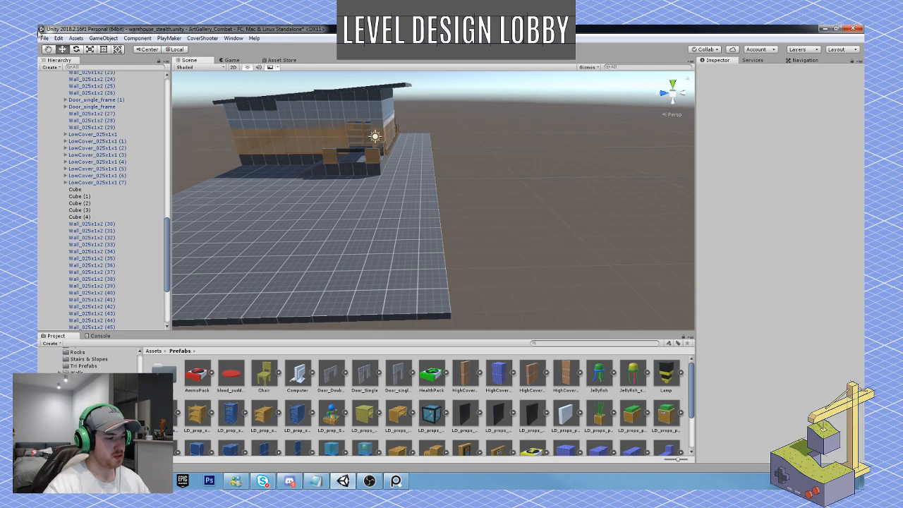
{"action": "right_click_drag", "start_coordinate": [495, 204], "coordinate": [455, 319]}
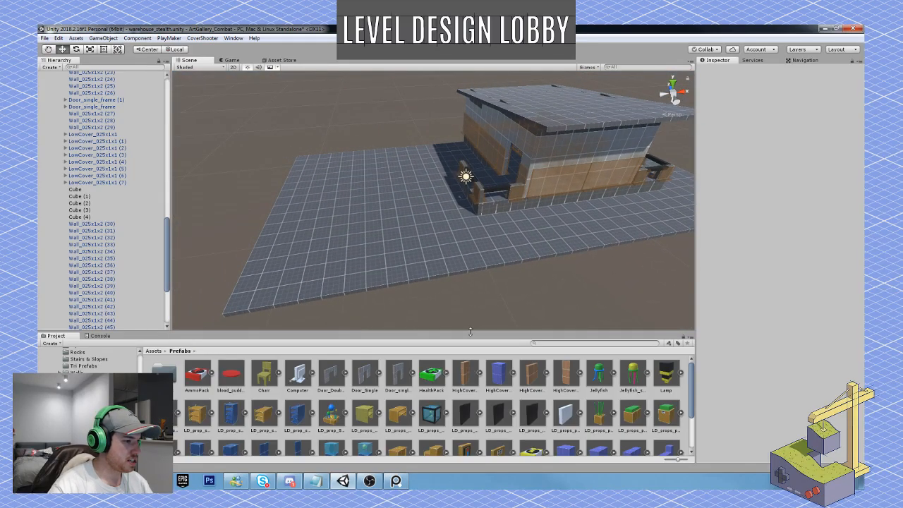
{"action": "right_click_drag", "start_coordinate": [486, 204], "coordinate": [507, 169]}
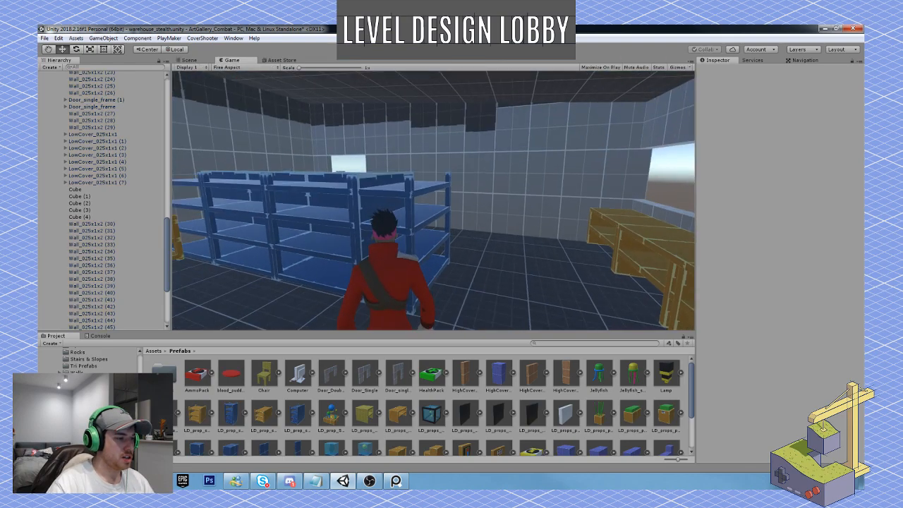
Playtest the interior by walking the character past the shelves to the counters and aiming out of the long window.
{"action": "key", "text": "w"}
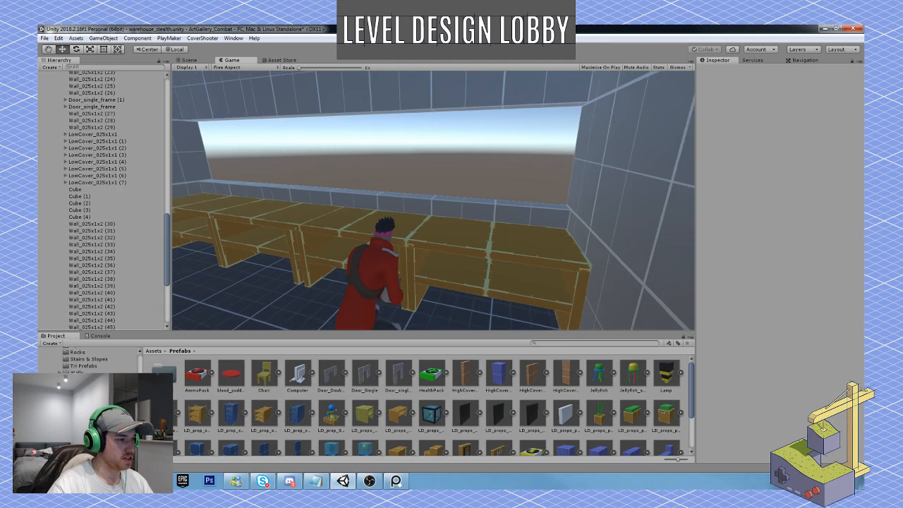
{"action": "key", "text": "s"}
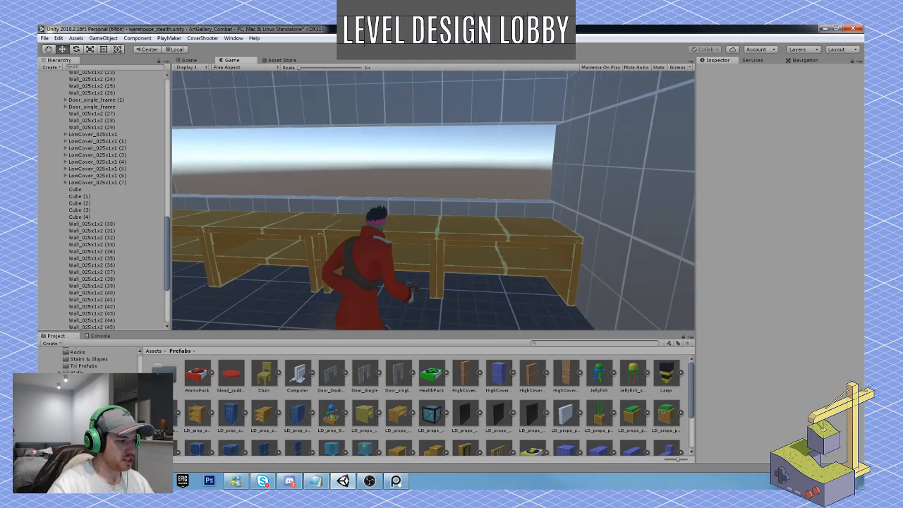
{"action": "right_click", "coordinate": [433, 200]}
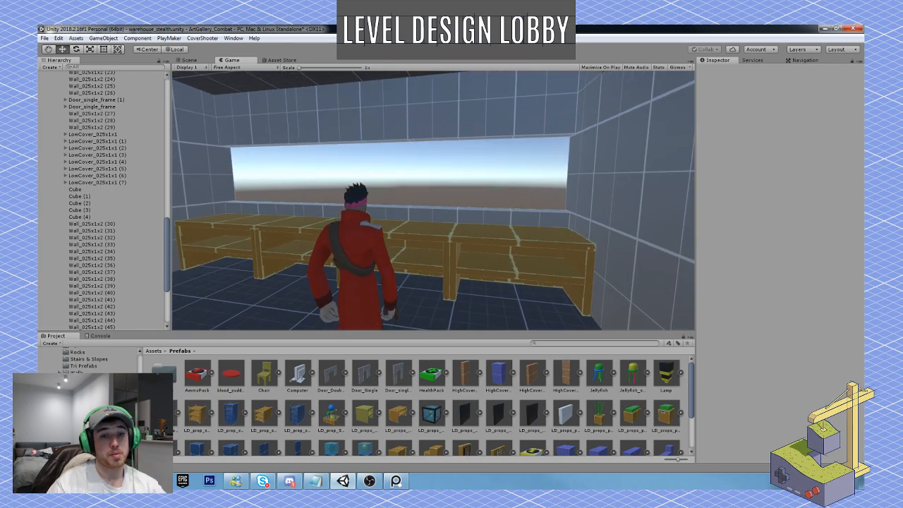
{"action": "right_click_drag", "start_coordinate": [433, 201], "coordinate": [433, 200]}
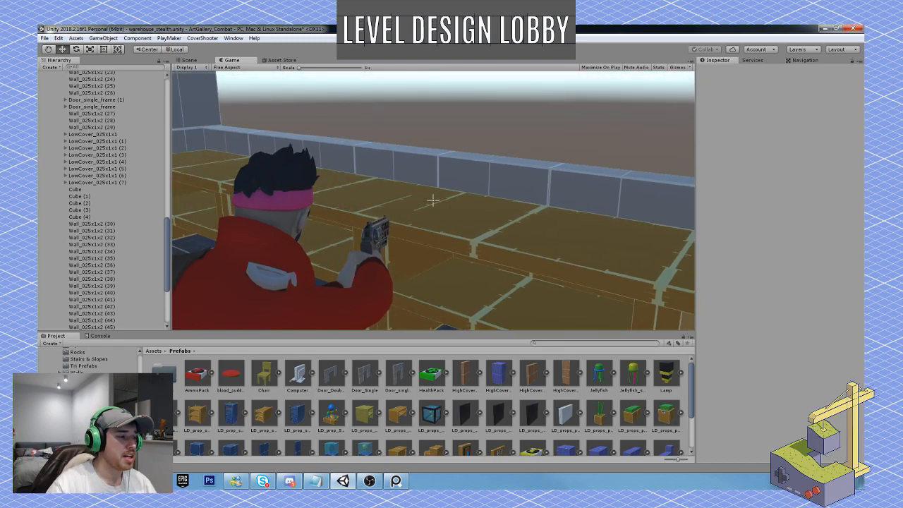
{"action": "right_click_drag", "start_coordinate": [433, 200], "coordinate": [433, 201]}
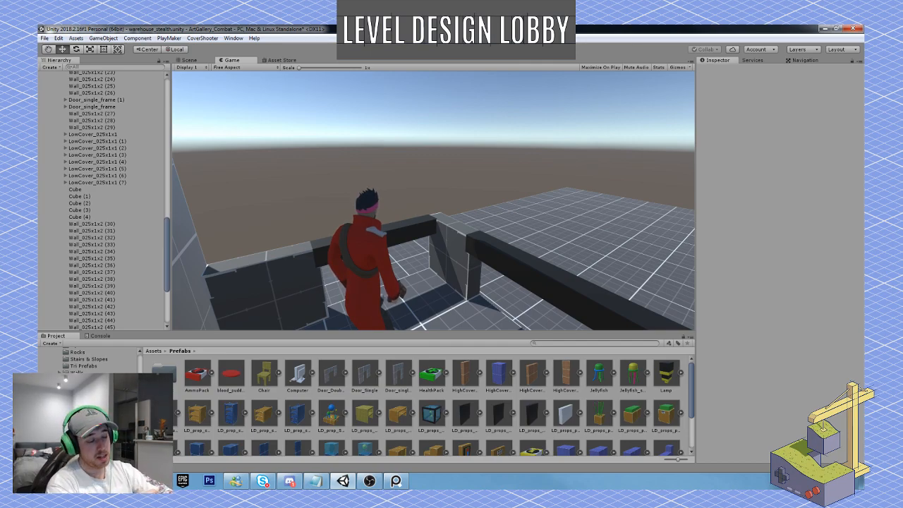
Playtest aiming over the entrance platform's railing, and walk the character back inside to the counters beneath the window.
{"action": "right_click", "coordinate": [433, 200]}
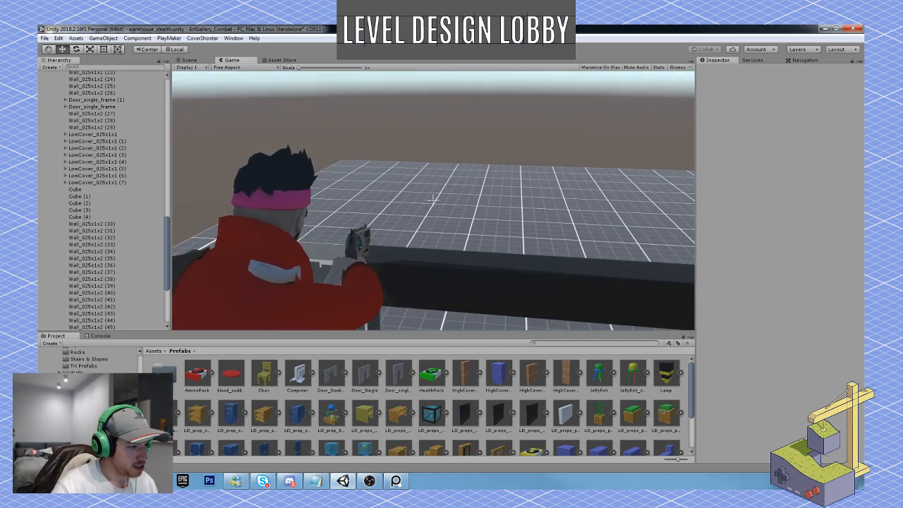
{"action": "key", "text": "w"}
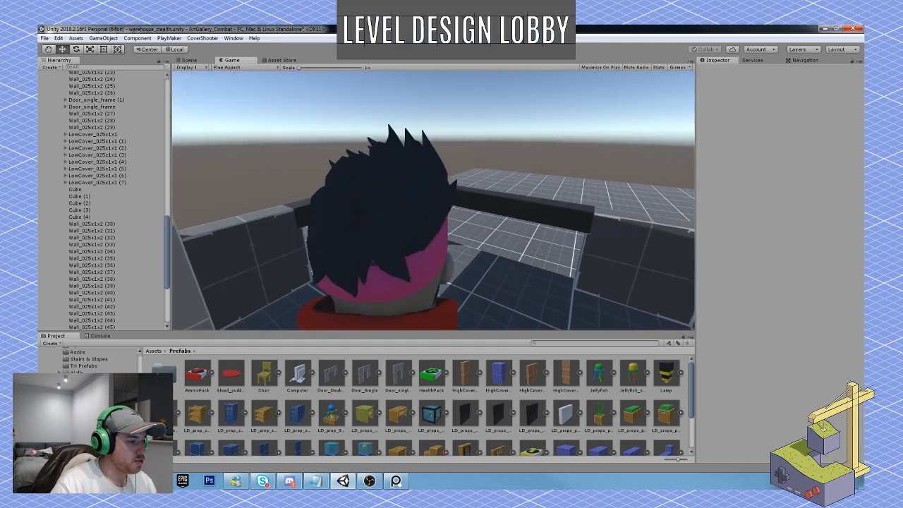
{"action": "key", "text": "s"}
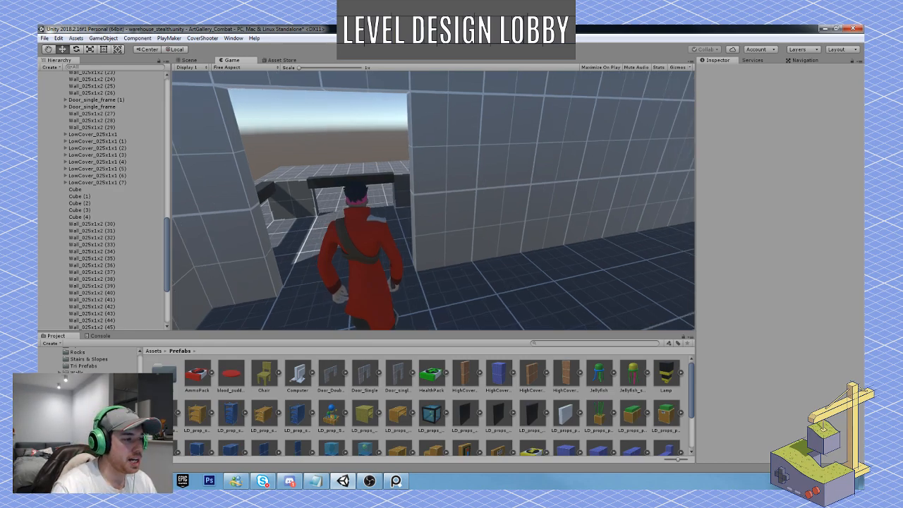
{"action": "key", "text": "w"}
{"action": "key", "text": "a"}
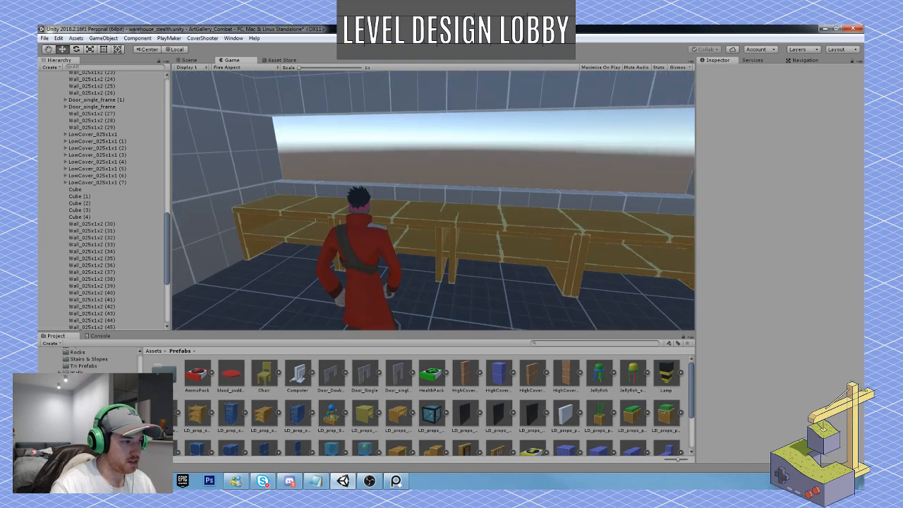
{"action": "right_click", "coordinate": [433, 200]}
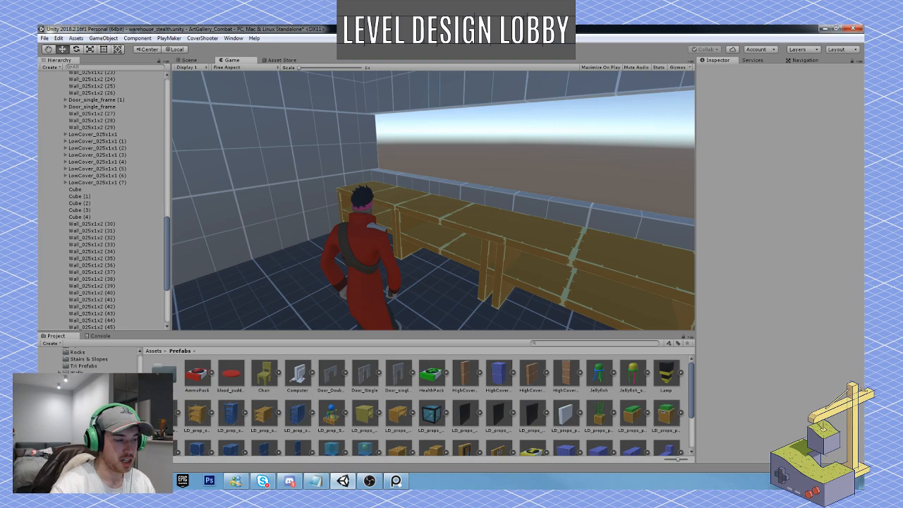
Playtest the view over the yard from the outdoor platform, run the level once more from inside, and exit play mode.
{"action": "key", "text": "w"}
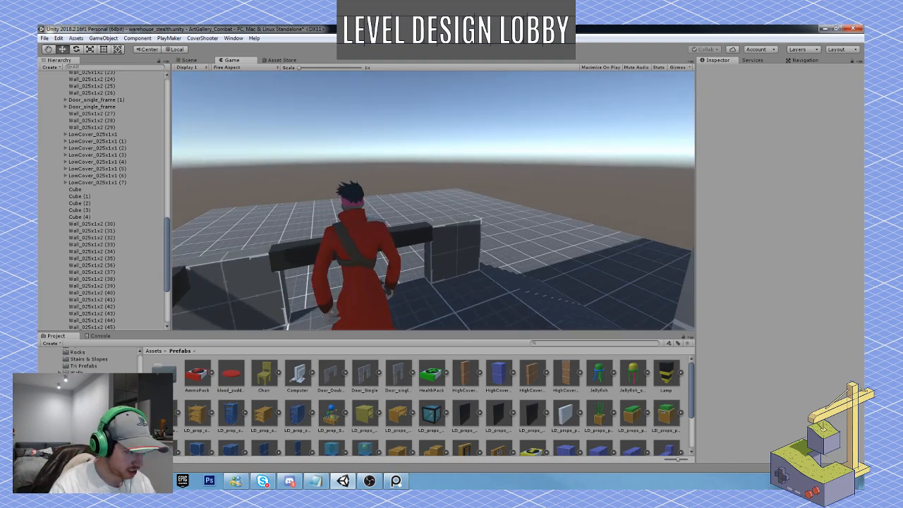
{"action": "right_click", "coordinate": [434, 200]}
{"action": "right_click", "coordinate": [433, 200]}
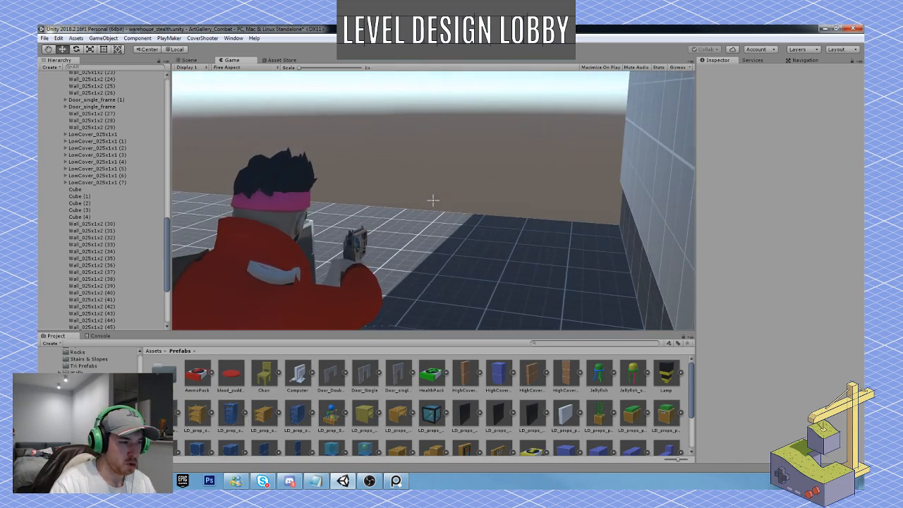
{"action": "right_click", "coordinate": [433, 201]}
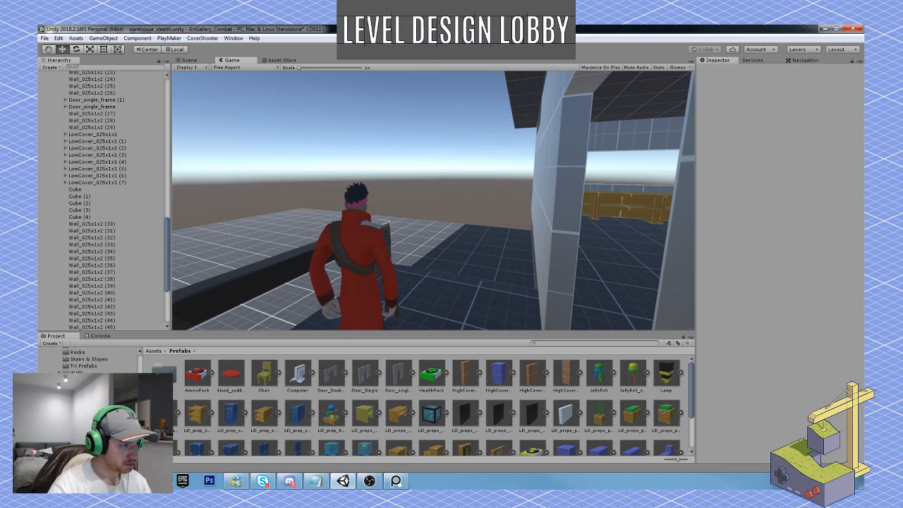
{"action": "key", "text": "ctrl+p"}
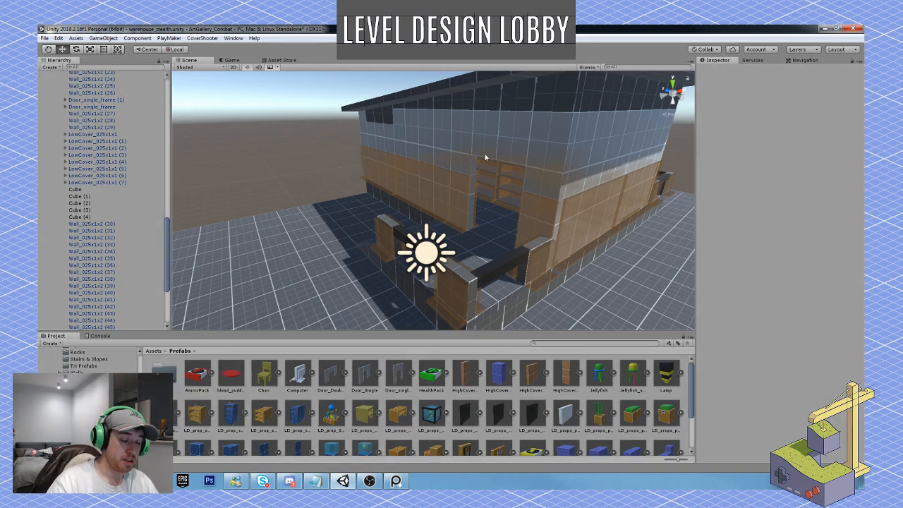
{"action": "key", "text": "ctrl+p"}
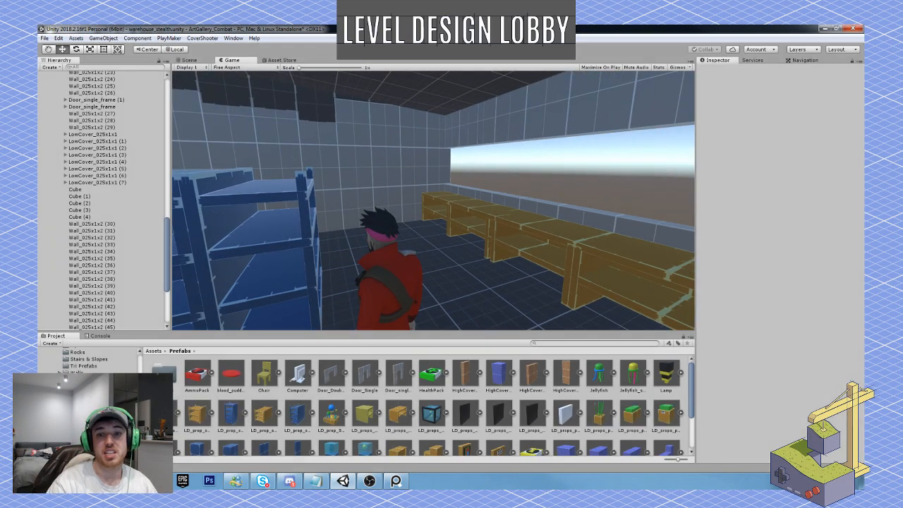
{"action": "left_click", "coordinate": [436, 49]}
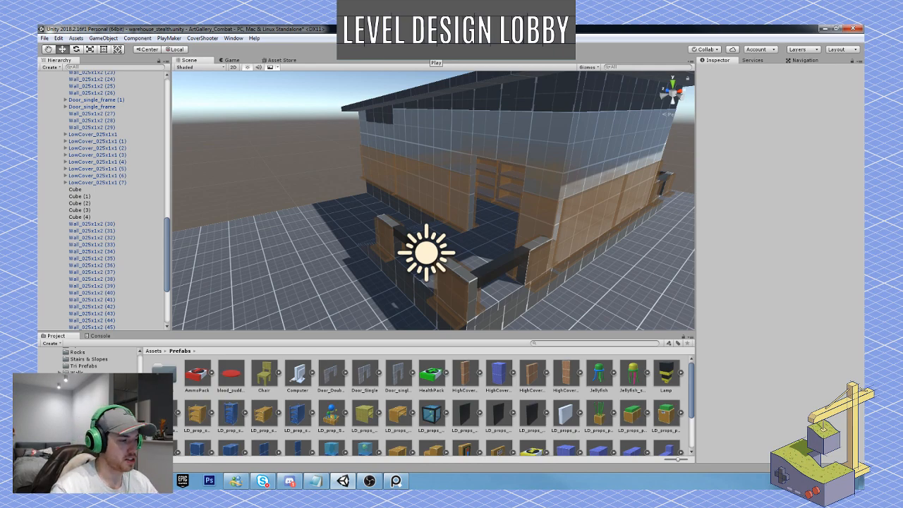
Add a 3D cube to the scene above the open yard beside the building.
{"action": "scroll", "coordinate": [354, 214], "scroll_direction": "down", "scroll_amount": 6}
{"action": "left_click_drag", "start_coordinate": [411, 216], "coordinate": [416, 219], "text": "alt"}
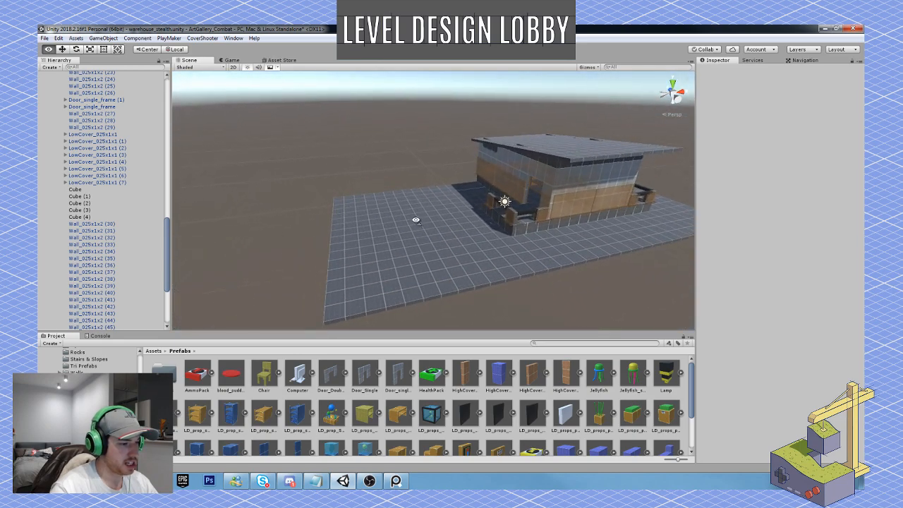
{"action": "scroll", "coordinate": [415, 219], "scroll_direction": "up", "scroll_amount": 4}
{"action": "left_click_drag", "start_coordinate": [408, 257], "coordinate": [402, 272], "text": "alt"}
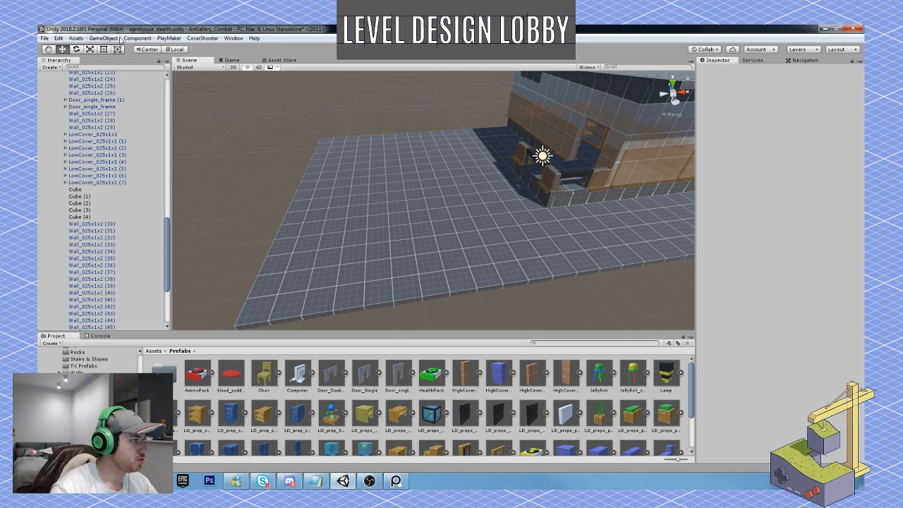
{"action": "left_click", "coordinate": [136, 39]}
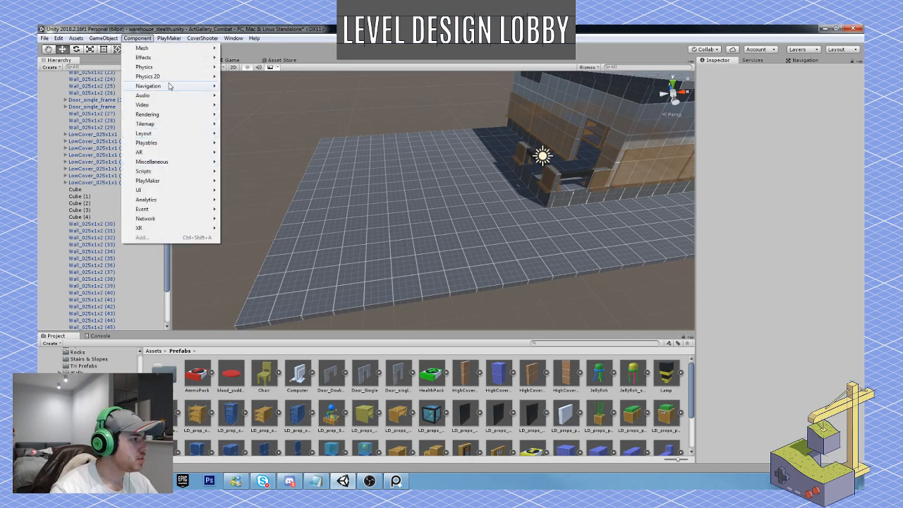
{"action": "mouse_move", "coordinate": [103, 38]}
{"action": "mouse_move", "coordinate": [113, 67]}
{"action": "left_click", "coordinate": [227, 67]}
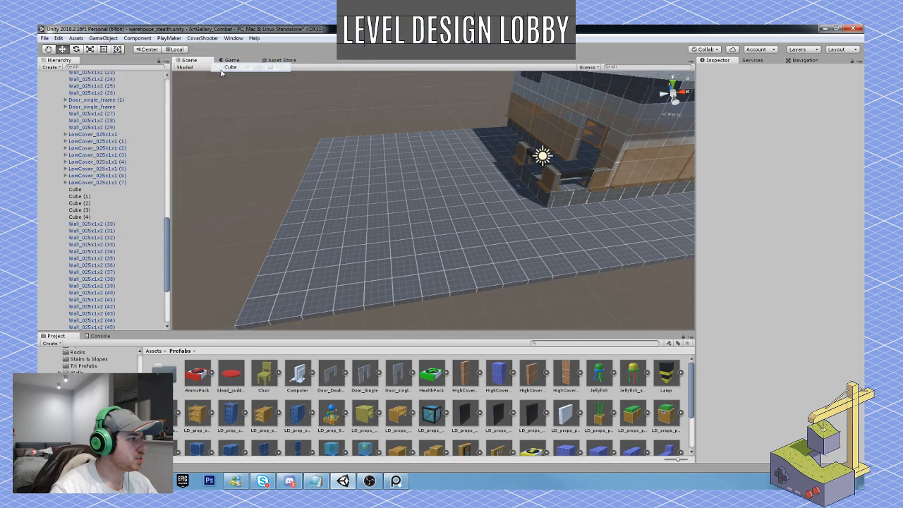
Lower the new cube towards the yard floor to a Y position of 1.45.
{"action": "key", "text": "e"}
{"action": "right_click_drag", "start_coordinate": [435, 219], "coordinate": [448, 211]}
{"action": "key", "text": "q"}
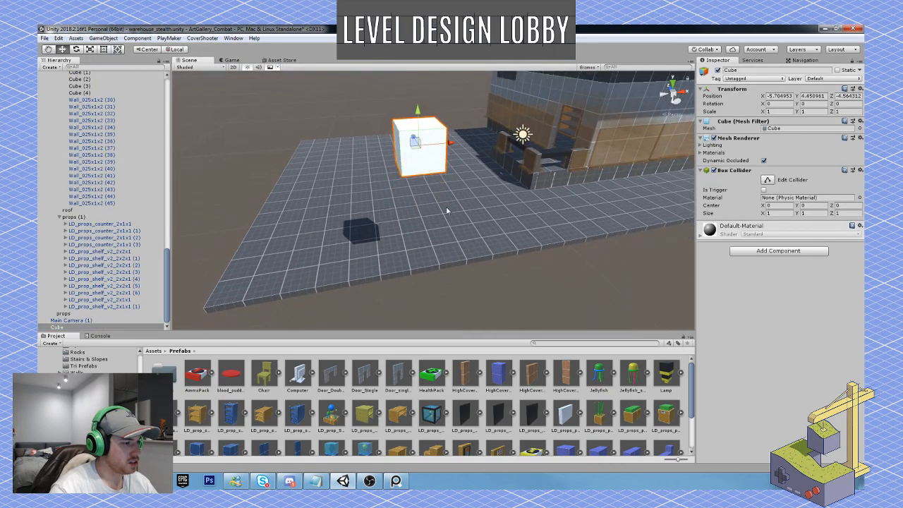
{"action": "left_click_drag", "start_coordinate": [416, 124], "coordinate": [416, 241]}
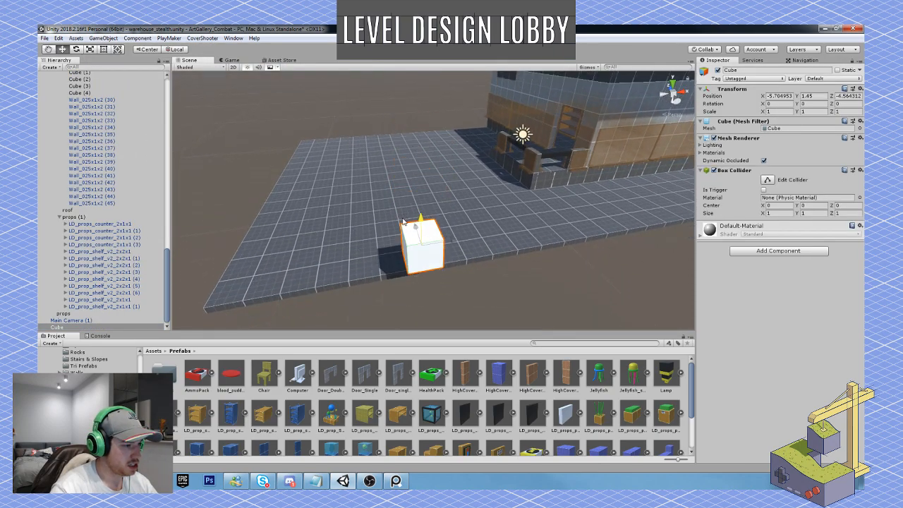
{"action": "right_click_drag", "start_coordinate": [416, 241], "coordinate": [504, 265]}
{"action": "key", "text": "e"}
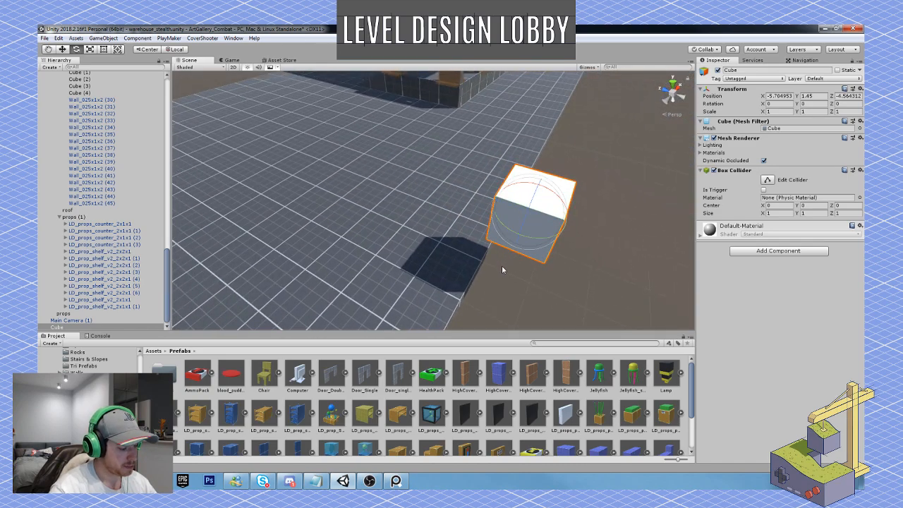
Set the cube's scale to 0.5 on both X and Z to make an upright post.
{"action": "key", "text": "w"}
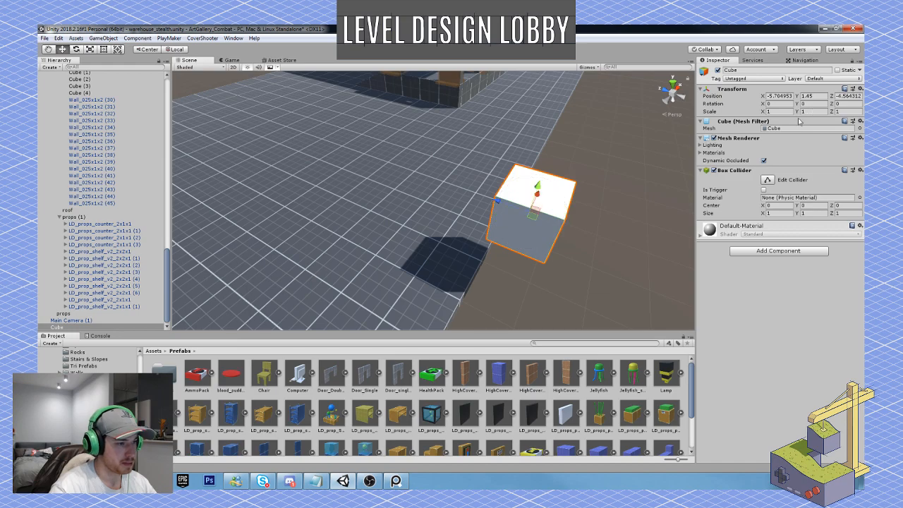
{"action": "left_click", "coordinate": [846, 112]}
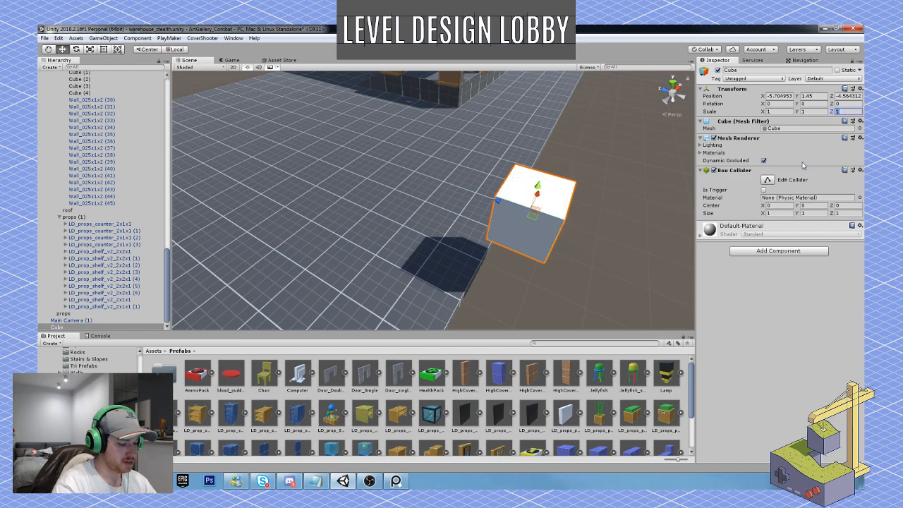
{"action": "type", "text": "0.5"}
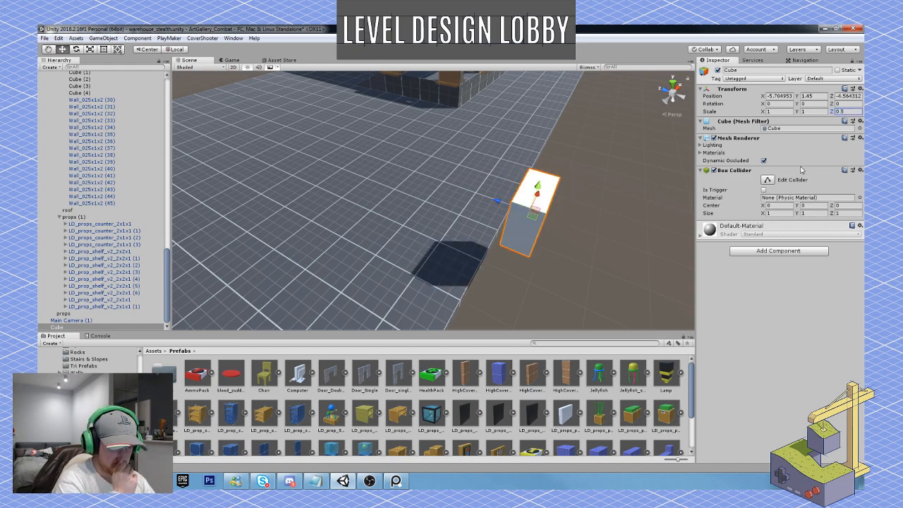
{"action": "left_click", "coordinate": [782, 110]}
{"action": "type", "text": "0"}
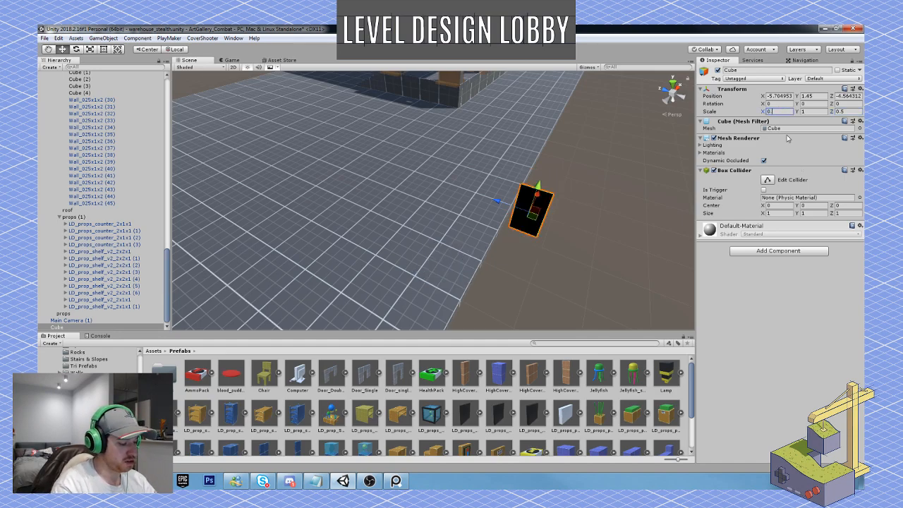
{"action": "type", "text": ".5"}
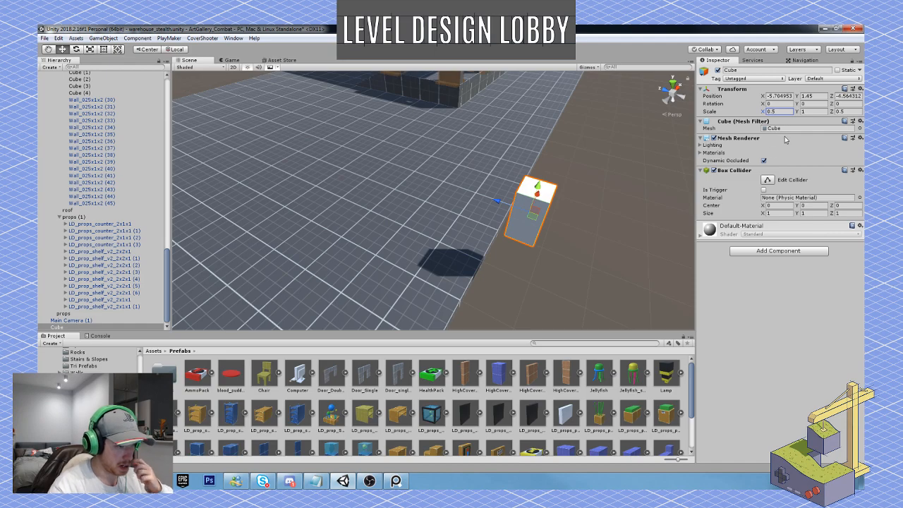
Move the post down onto the yard floor near its edge, at about X -5.744, Y 0.493, Z -3.279.
{"action": "left_click_drag", "start_coordinate": [501, 202], "coordinate": [435, 184]}
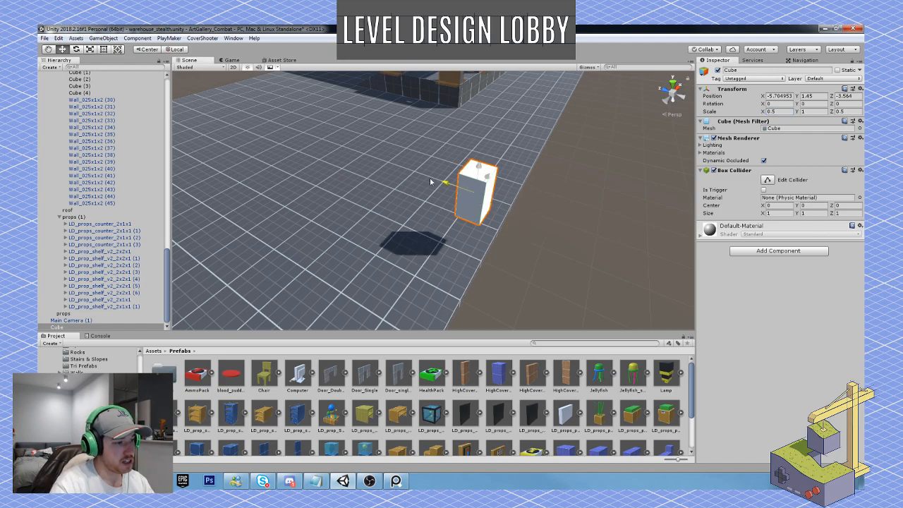
{"action": "key", "text": "w"}
{"action": "right_click_drag", "start_coordinate": [436, 183], "coordinate": [469, 154]}
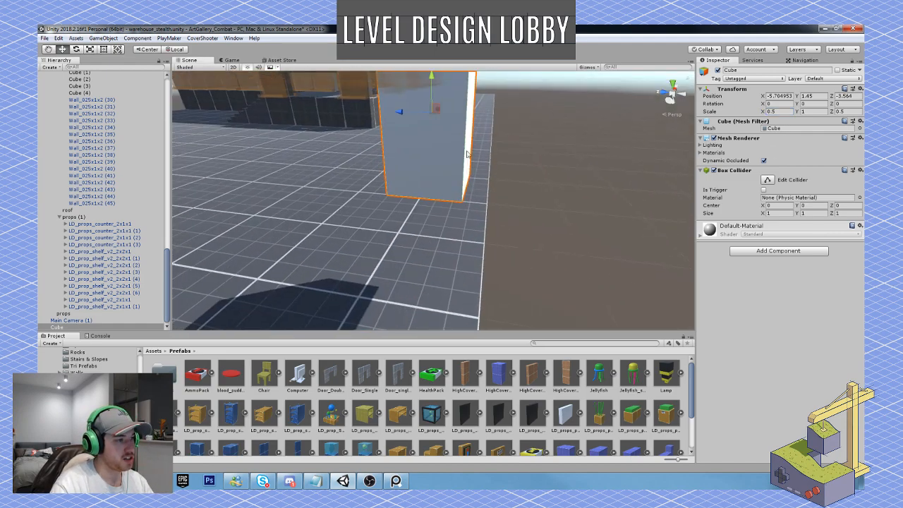
{"action": "left_click_drag", "start_coordinate": [431, 87], "coordinate": [421, 209]}
{"action": "right_click_drag", "start_coordinate": [421, 210], "coordinate": [511, 185]}
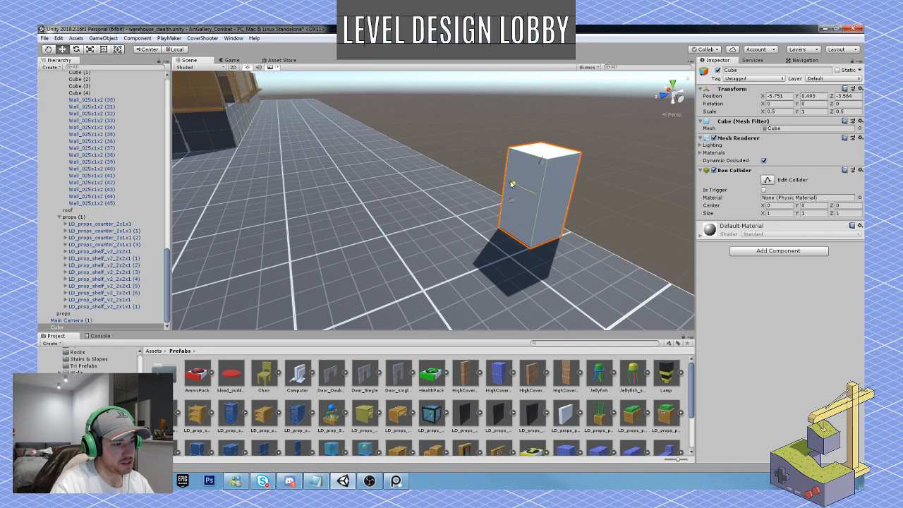
{"action": "left_click_drag", "start_coordinate": [512, 187], "coordinate": [497, 209]}
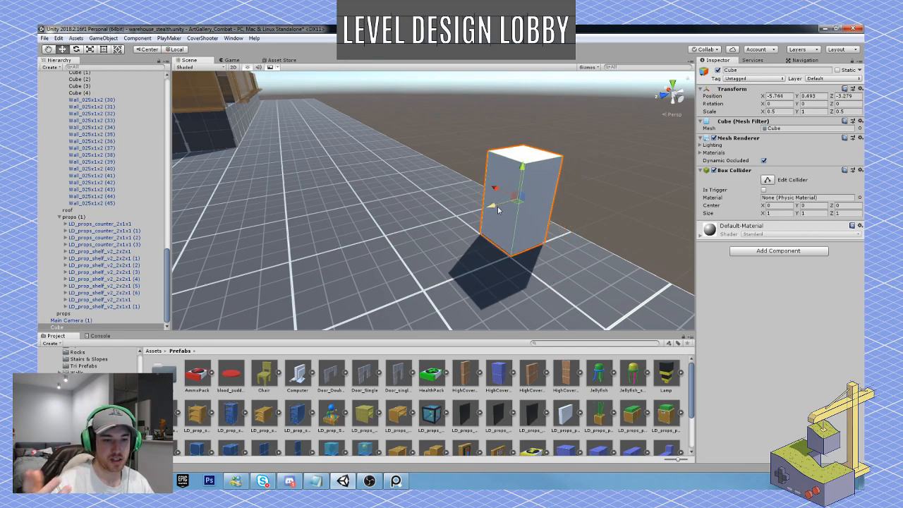
Apply the MAT_Black material from the Prefabs Materials folder to the post.
{"action": "right_click_drag", "start_coordinate": [497, 209], "coordinate": [332, 220]}
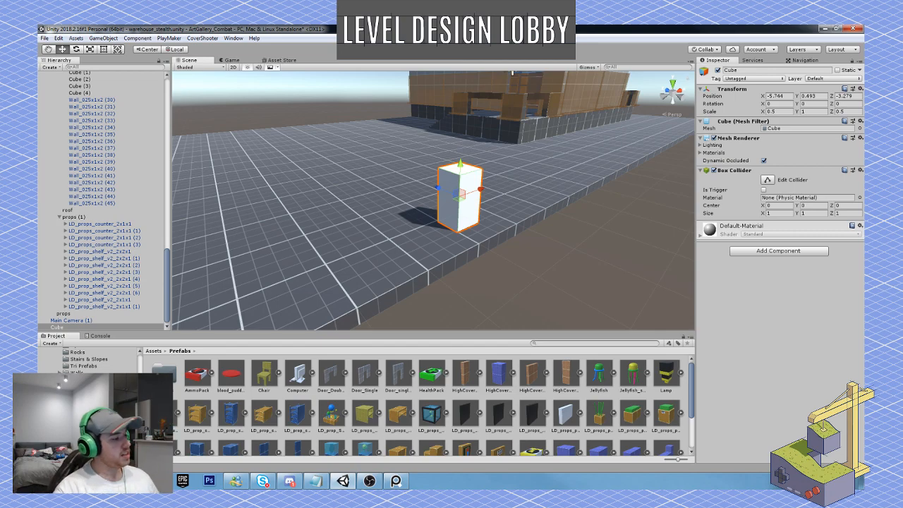
{"action": "double_click", "coordinate": [164, 371]}
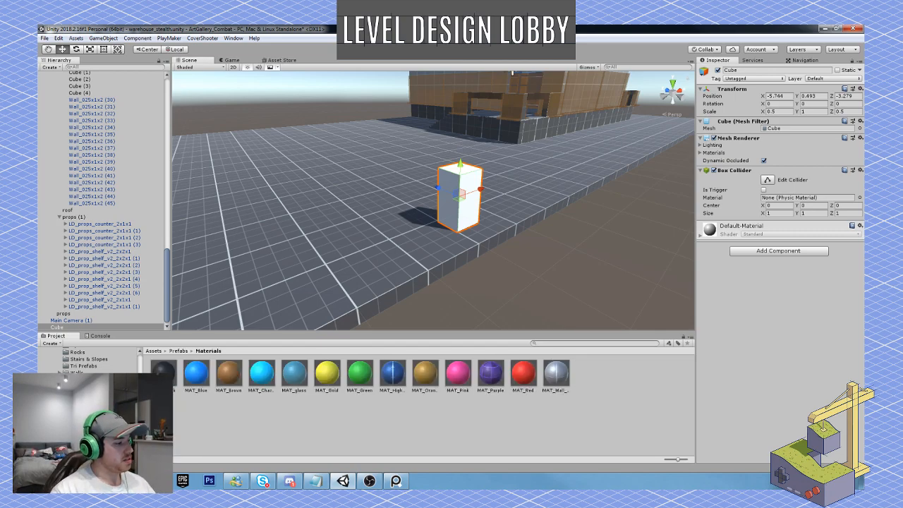
{"action": "left_click_drag", "start_coordinate": [175, 384], "coordinate": [461, 215]}
Duplicate the post and turn the copy into a thin arm, scaled about 0.156 × 2 × 0.088 and rotated 55° about Z.
{"action": "right_click_drag", "start_coordinate": [460, 215], "coordinate": [613, 283]}
{"action": "key", "text": "ctrl+d"}
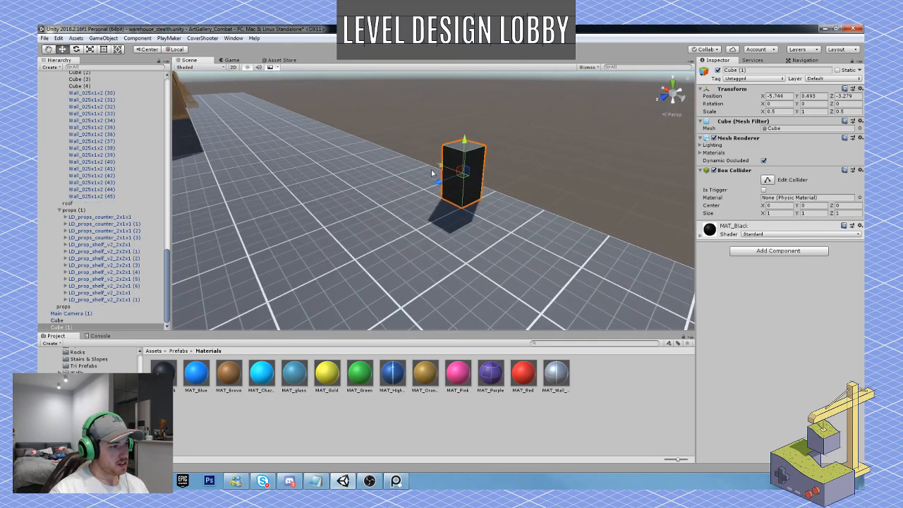
{"action": "left_click_drag", "start_coordinate": [442, 168], "coordinate": [501, 203]}
{"action": "key", "text": "r"}
{"action": "left_click_drag", "start_coordinate": [508, 166], "coordinate": [504, 134]}
{"action": "key", "text": "e"}
{"action": "left_click_drag", "start_coordinate": [535, 176], "coordinate": [543, 210]}
{"action": "key", "text": "w"}
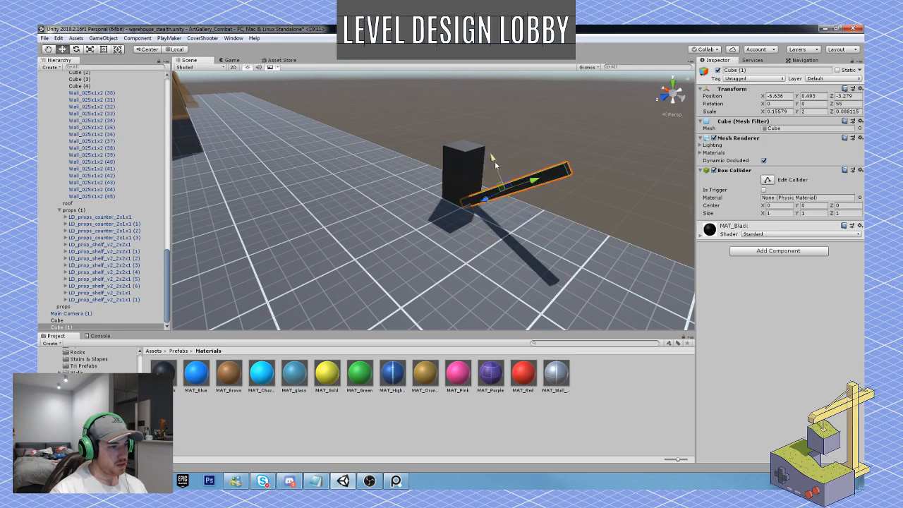
Raise the barrier arm beside the post's upper end to about Y 1.484 and set its Z rotation to 45°.
{"action": "left_click_drag", "start_coordinate": [501, 185], "coordinate": [529, 126]}
{"action": "right_click_drag", "start_coordinate": [523, 194], "coordinate": [616, 193]}
{"action": "key", "text": "e"}
{"action": "mouse_move", "coordinate": [535, 108]}
{"action": "left_mouse_down"}
{"action": "mouse_move", "coordinate": [528, 118]}
{"action": "mouse_move", "coordinate": [548, 128]}
{"action": "mouse_move", "coordinate": [535, 125]}
{"action": "left_mouse_up"}
{"action": "key", "text": "w"}
Apply the MAT_Red material to the barrier arm.
{"action": "left_click_drag", "start_coordinate": [524, 375], "coordinate": [511, 161]}
{"action": "right_click_drag", "start_coordinate": [511, 212], "coordinate": [134, 212]}
{"action": "key", "text": "s"}
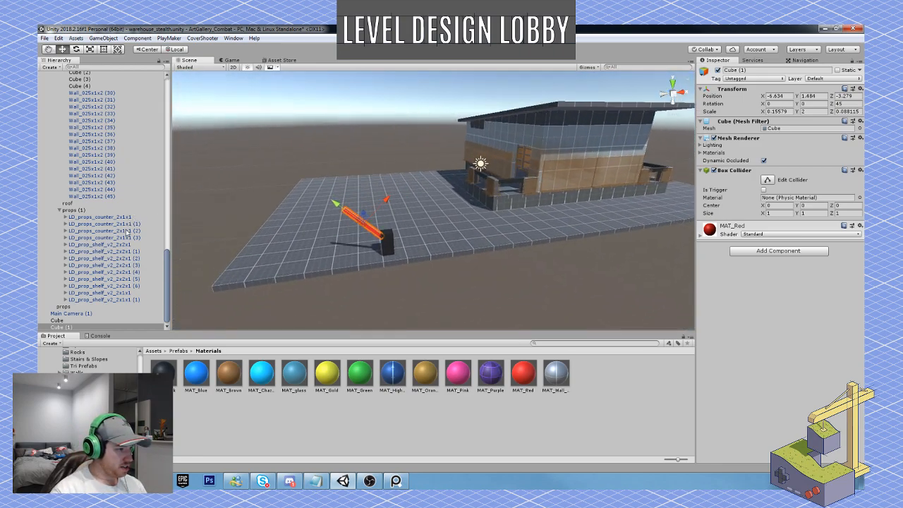
Select the black post together with the red arm and move both inward from the yard's edge to Z -2.279.
{"action": "left_click", "coordinate": [387, 245], "text": "shift"}
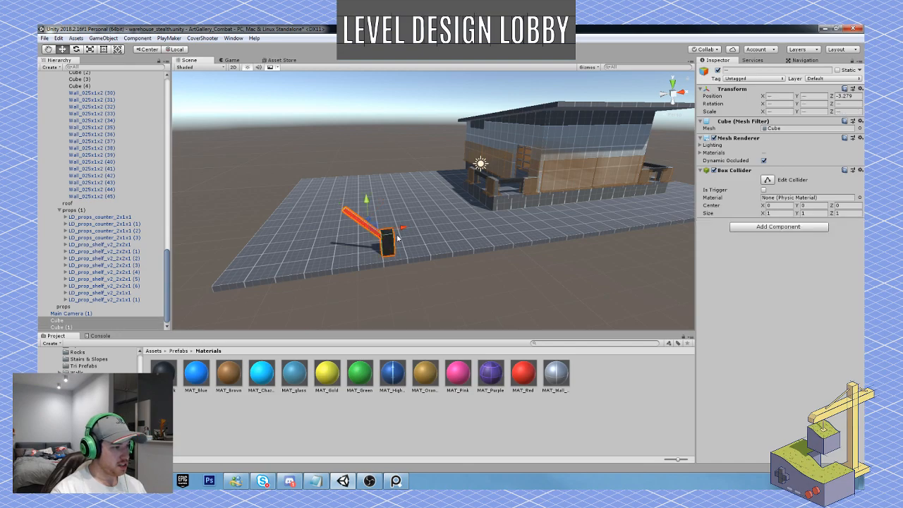
{"action": "left_click_drag", "start_coordinate": [397, 236], "coordinate": [468, 223]}
{"action": "key", "text": "w"}
{"action": "right_click_drag", "start_coordinate": [464, 251], "coordinate": [443, 277]}
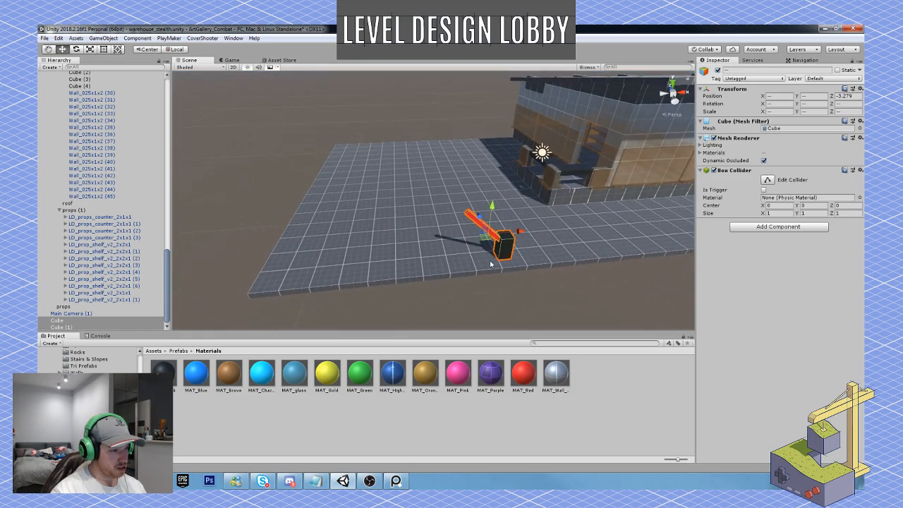
{"action": "right_click_drag", "start_coordinate": [486, 234], "coordinate": [446, 258]}
{"action": "left_click_drag", "start_coordinate": [470, 216], "coordinate": [479, 205]}
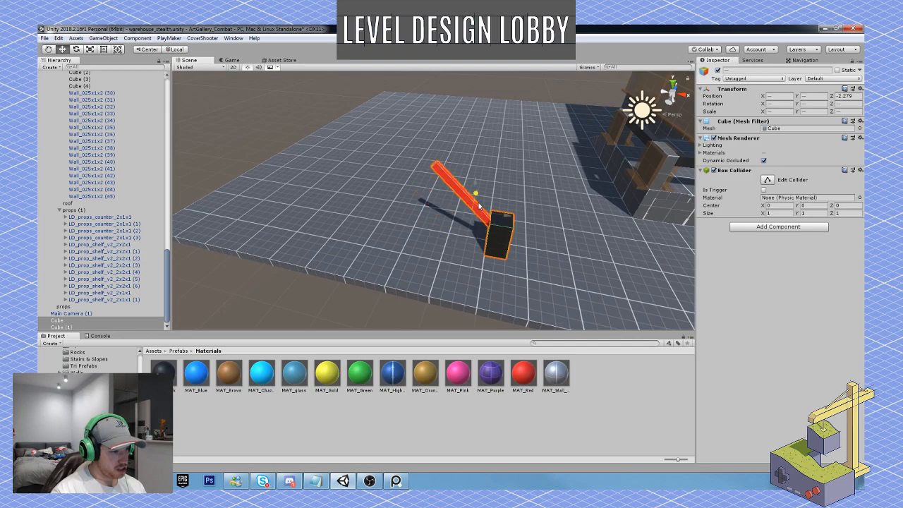
{"action": "mouse_move", "coordinate": [477, 305]}
{"action": "right_mouse_down"}
{"action": "mouse_move", "coordinate": [515, 308]}
{"action": "mouse_move", "coordinate": [476, 308]}
{"action": "right_mouse_up"}
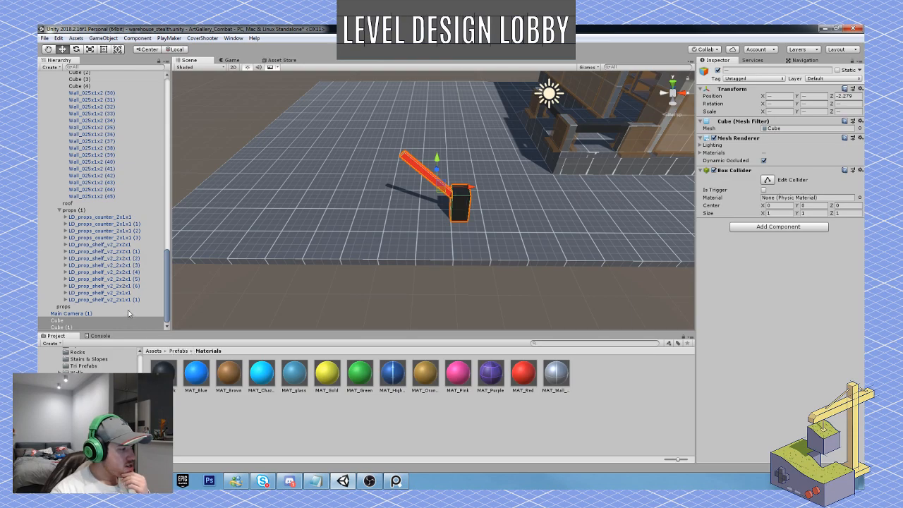
Add the LowCover_2x1x1 prefab from the Prefabs folder to the scene.
{"action": "left_click", "coordinate": [179, 350]}
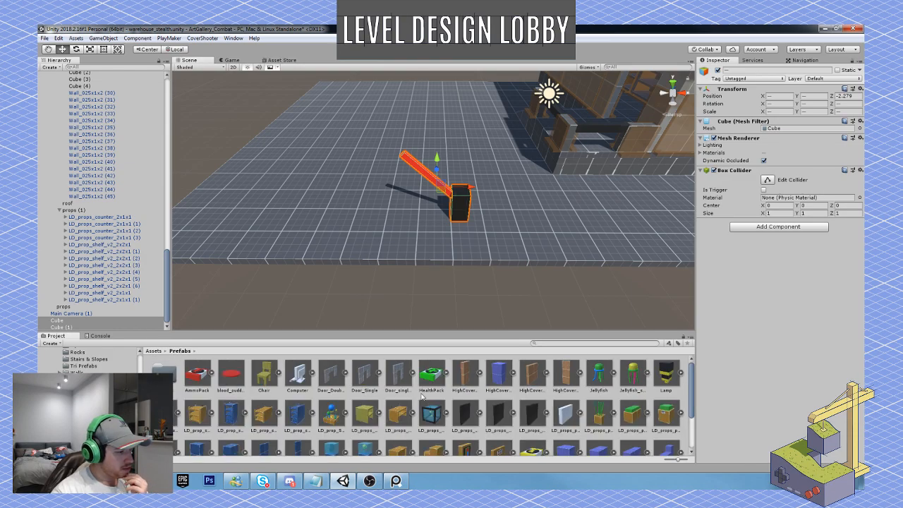
{"action": "scroll", "coordinate": [590, 413], "scroll_direction": "down", "scroll_amount": 1}
{"action": "scroll", "coordinate": [590, 413], "scroll_direction": "down", "scroll_amount": 1}
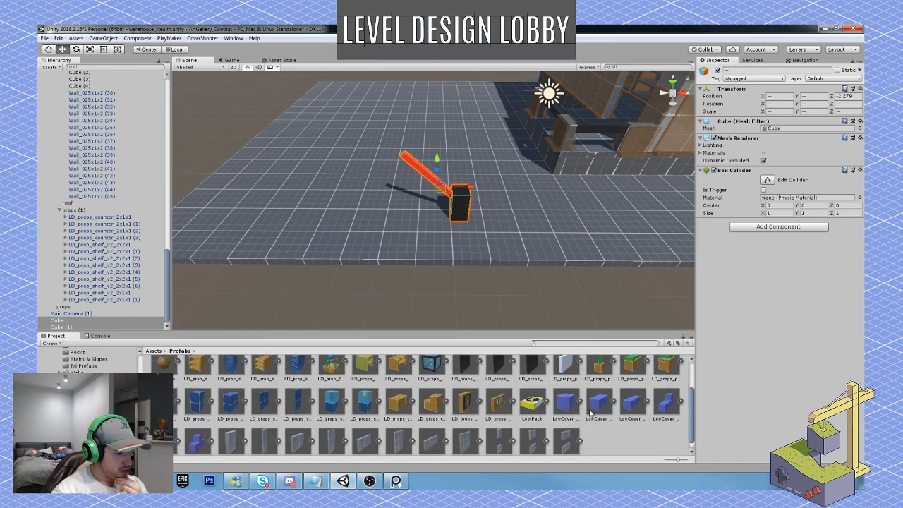
{"action": "left_click", "coordinate": [598, 402]}
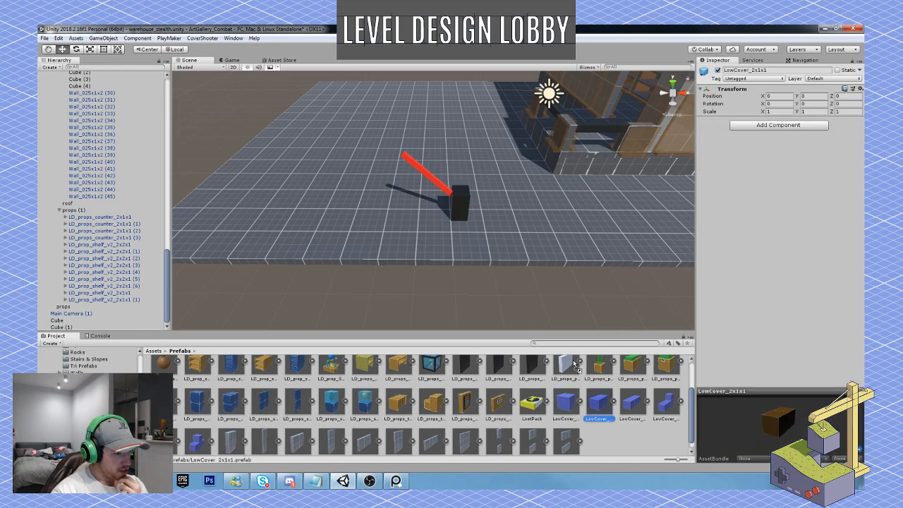
{"action": "left_click_drag", "start_coordinate": [573, 362], "coordinate": [611, 191]}
Move the low cover block to the yard's edge near the barrier, at X 6.6, Y -18.9, Z 160.7.
{"action": "right_click_drag", "start_coordinate": [610, 191], "coordinate": [728, 202]}
{"action": "right_click_drag", "start_coordinate": [324, 244], "coordinate": [503, 230]}
{"action": "left_click_drag", "start_coordinate": [487, 71], "coordinate": [417, 333]}
{"action": "right_click_drag", "start_coordinate": [417, 243], "coordinate": [241, 189]}
{"action": "key", "text": "w"}
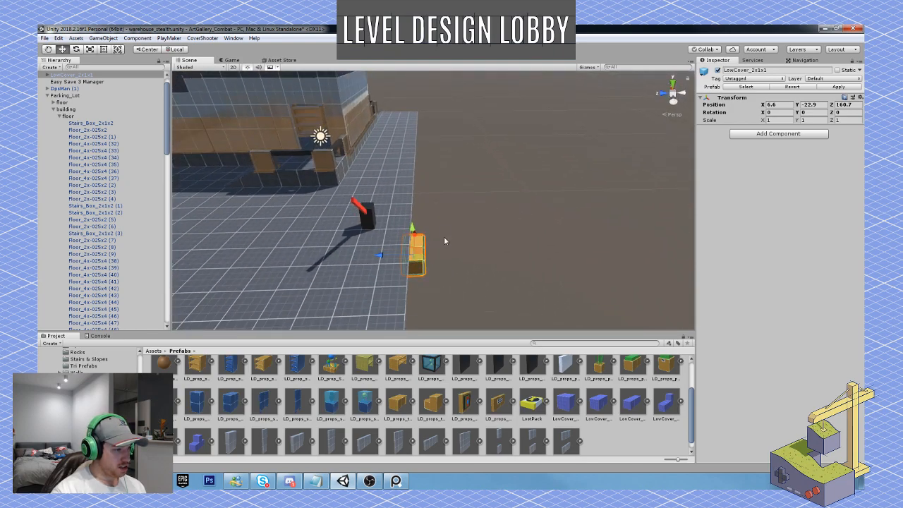
{"action": "left_click_drag", "start_coordinate": [415, 233], "coordinate": [413, 174]}
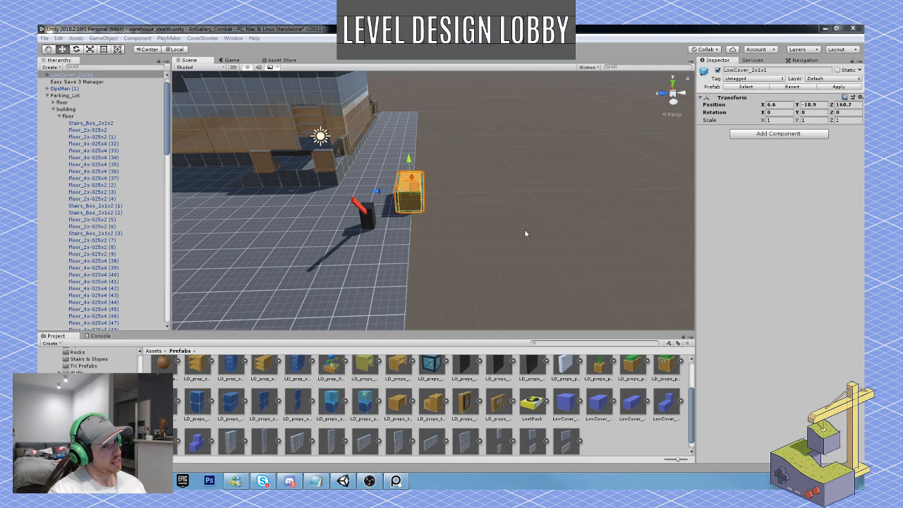
Slide the low cover block onto the yard next to the barrier post, at about X 5.846, Z 161.16.
{"action": "key", "text": "w"}
{"action": "right_click_drag", "start_coordinate": [525, 234], "coordinate": [476, 228]}
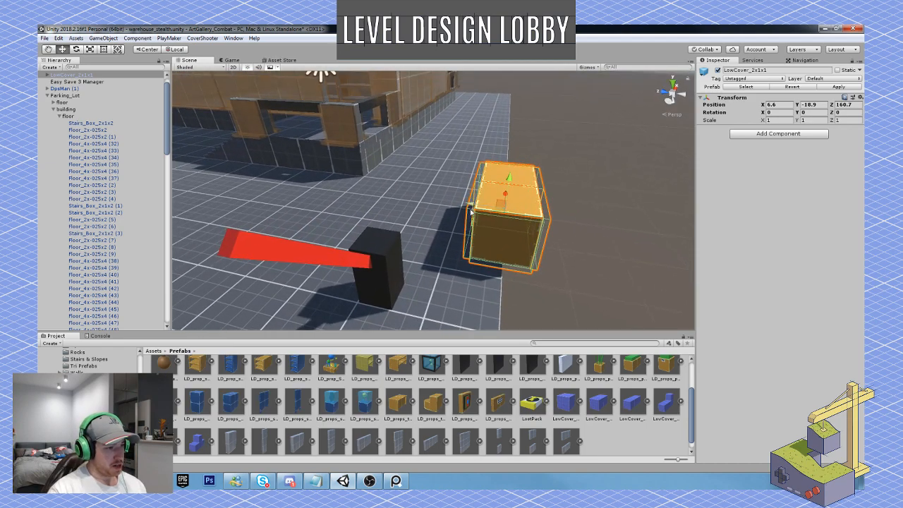
{"action": "left_click_drag", "start_coordinate": [470, 212], "coordinate": [448, 203]}
{"action": "key", "text": "d"}
{"action": "right_click_drag", "start_coordinate": [467, 249], "coordinate": [330, 260]}
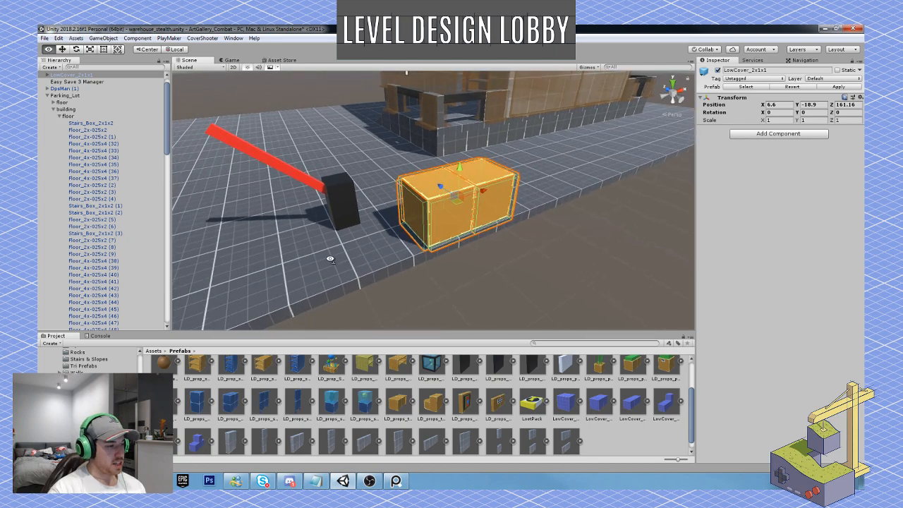
{"action": "left_click_drag", "start_coordinate": [480, 199], "coordinate": [459, 203]}
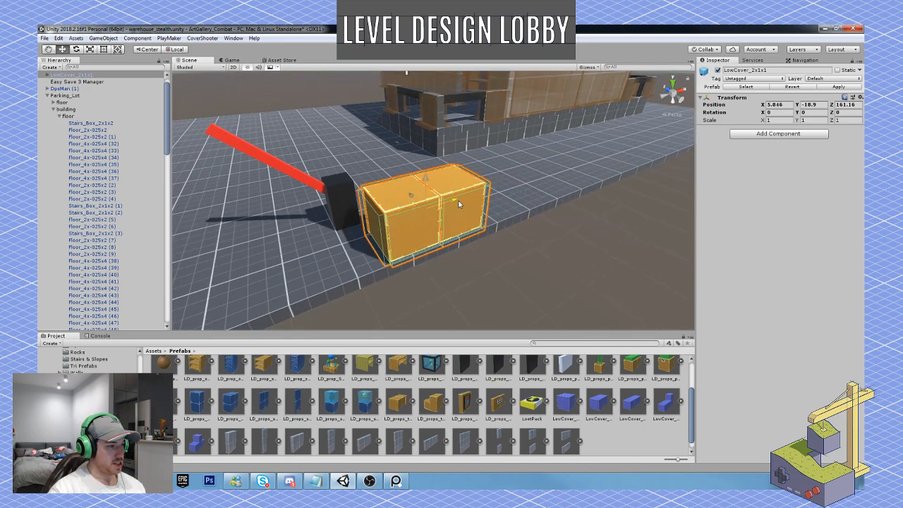
Select the barrier's post and arm together and shift them towards the low cover block, to Z -2.724.
{"action": "right_click_drag", "start_coordinate": [460, 204], "coordinate": [422, 224]}
{"action": "left_click", "coordinate": [345, 162]}
{"action": "right_click_drag", "start_coordinate": [344, 162], "coordinate": [316, 182]}
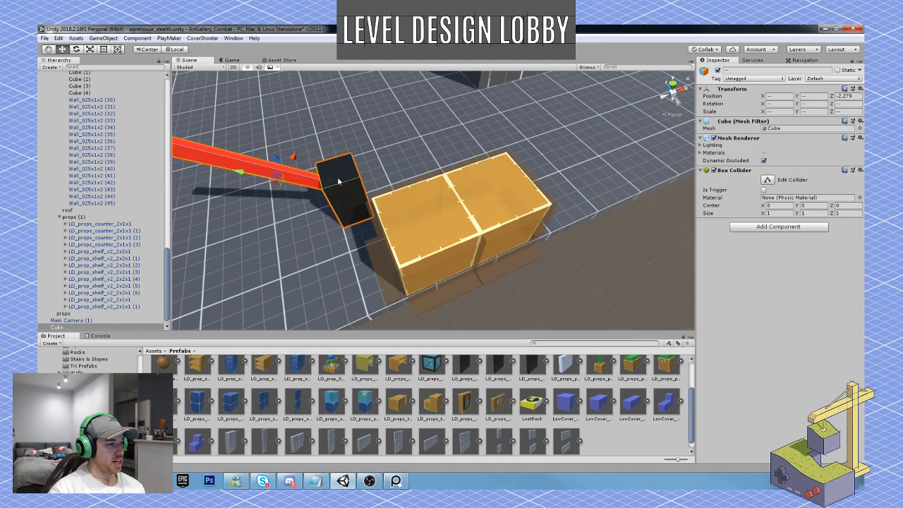
{"action": "left_click", "coordinate": [225, 169]}
{"action": "left_click", "coordinate": [342, 184], "text": "shift"}
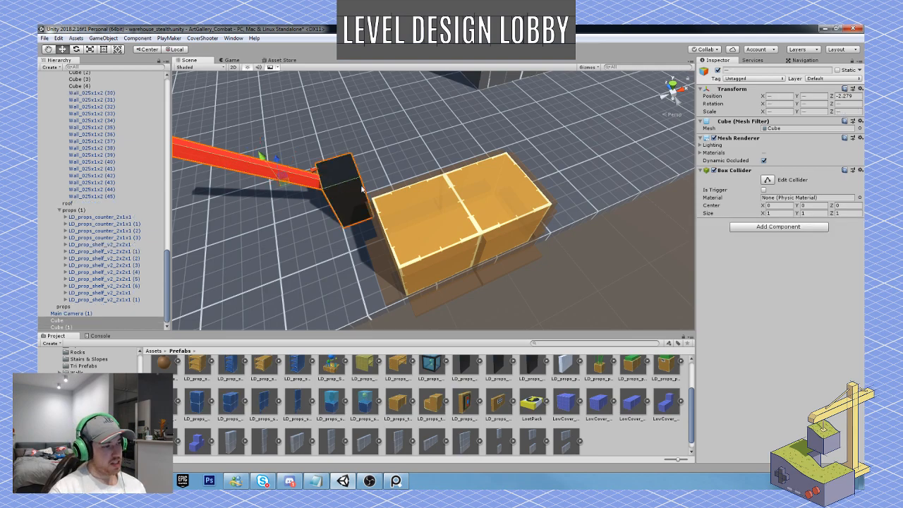
{"action": "right_click_drag", "start_coordinate": [362, 189], "coordinate": [440, 180]}
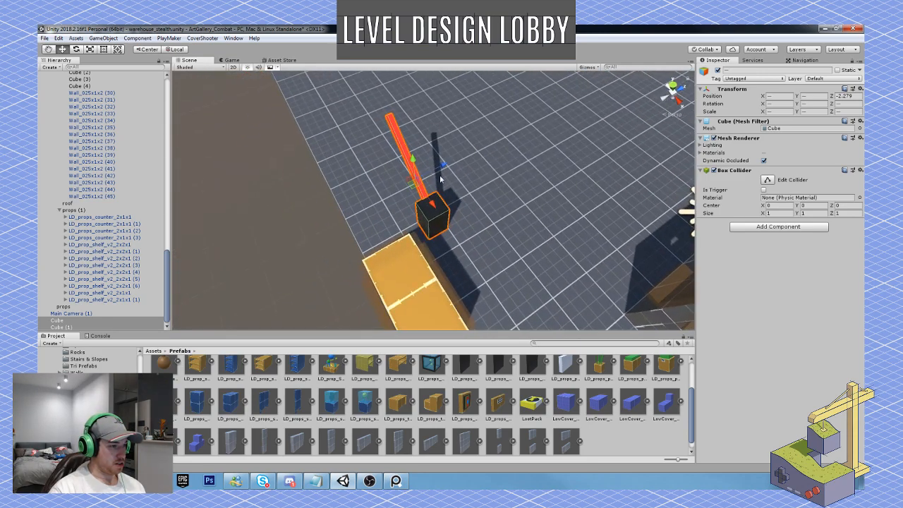
{"action": "left_click_drag", "start_coordinate": [432, 171], "coordinate": [412, 185]}
{"action": "right_click_drag", "start_coordinate": [495, 304], "coordinate": [469, 216]}
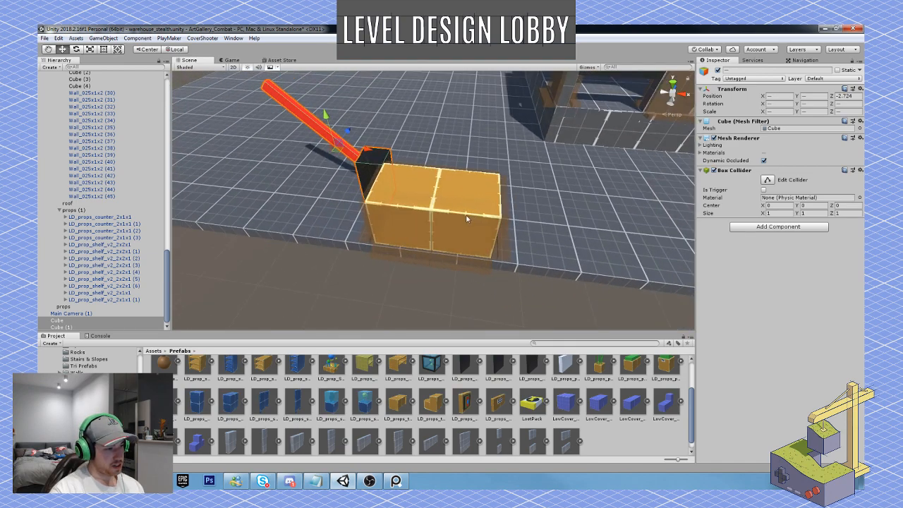
Nudge the low cover block slightly towards the yard's edge, to Z 161.137.
{"action": "left_click", "coordinate": [469, 216]}
{"action": "key", "text": "f"}
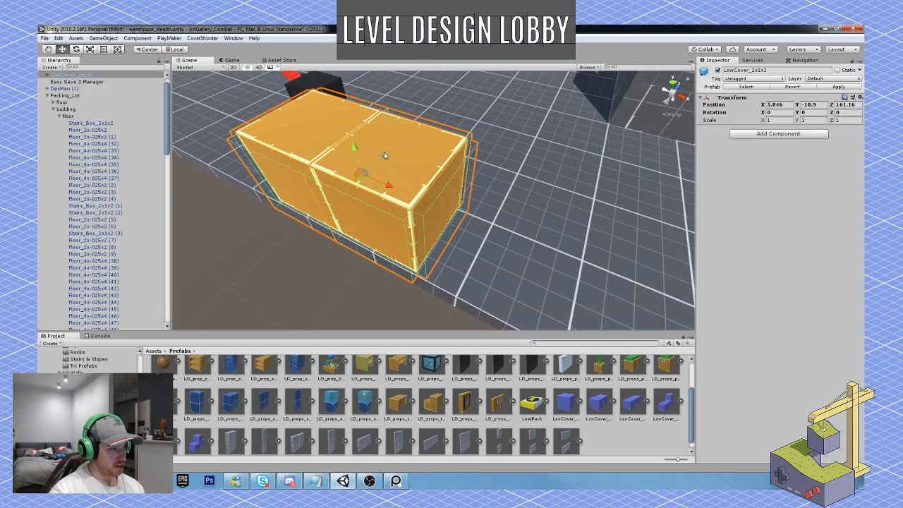
{"action": "left_click_drag", "start_coordinate": [384, 152], "coordinate": [382, 154]}
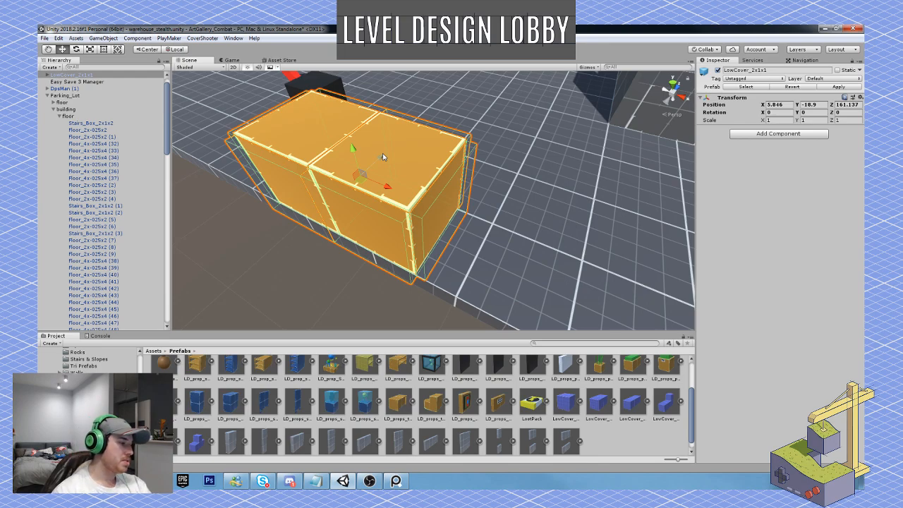
Open the Blockout asset folder and look through its prefab categories.
{"action": "scroll", "coordinate": [89, 412], "scroll_direction": "up", "scroll_amount": 8}
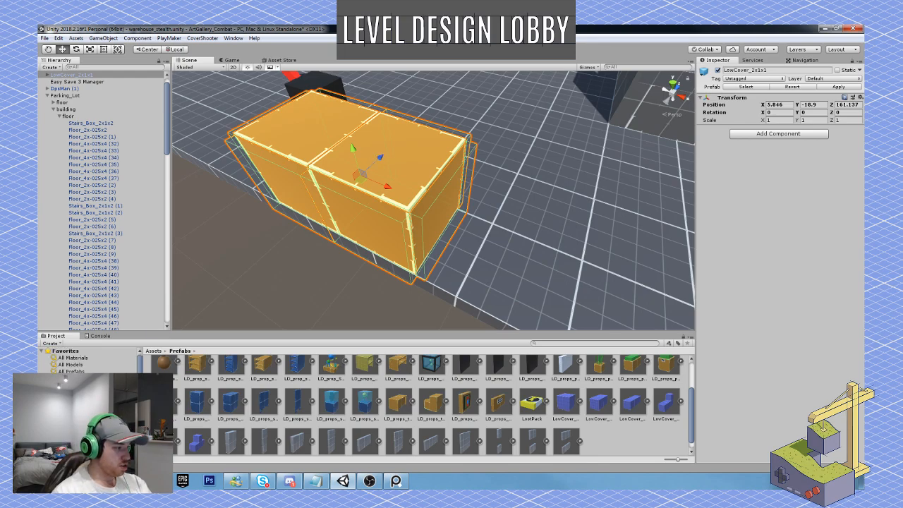
{"action": "left_click", "coordinate": [77, 409]}
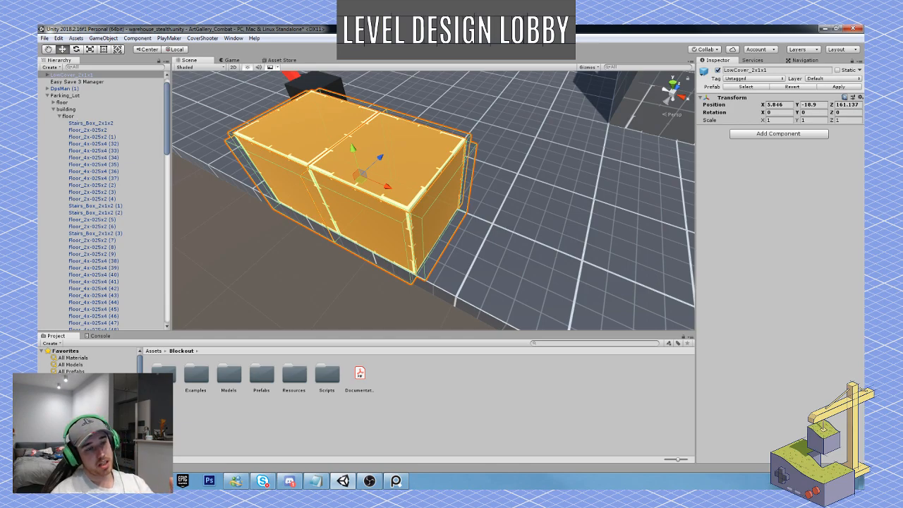
{"action": "scroll", "coordinate": [105, 395], "scroll_direction": "down", "scroll_amount": 3}
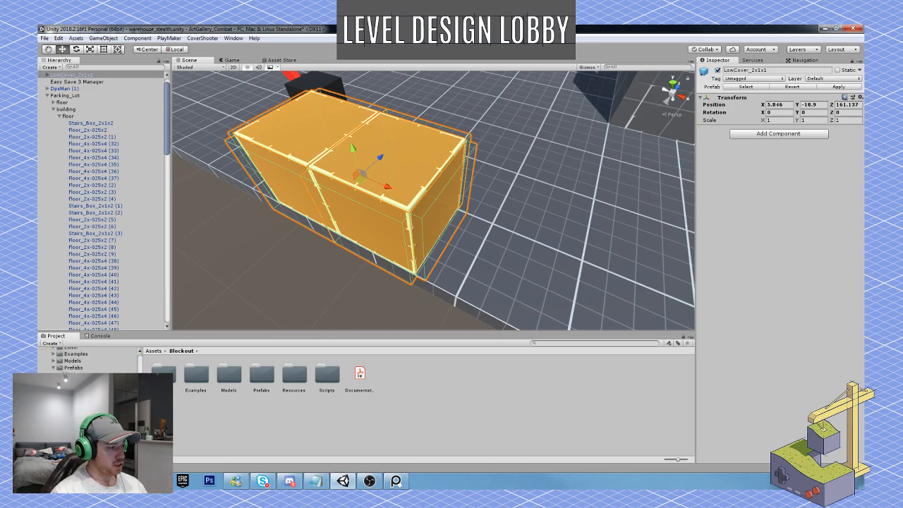
{"action": "scroll", "coordinate": [89, 360], "scroll_direction": "down", "scroll_amount": 2}
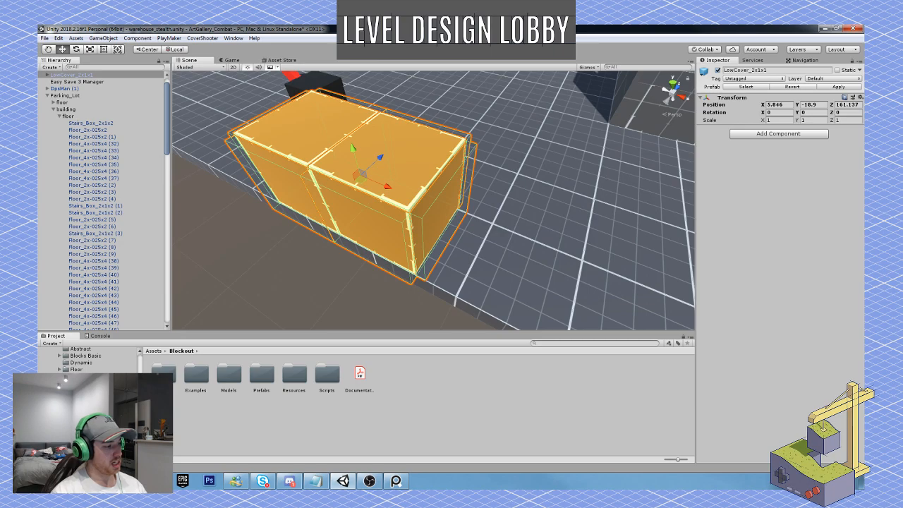
{"action": "key", "text": "w"}
{"action": "right_click_drag", "start_coordinate": [532, 267], "coordinate": [560, 140]}
{"action": "left_click", "coordinate": [525, 213]}
{"action": "left_click", "coordinate": [561, 141]}
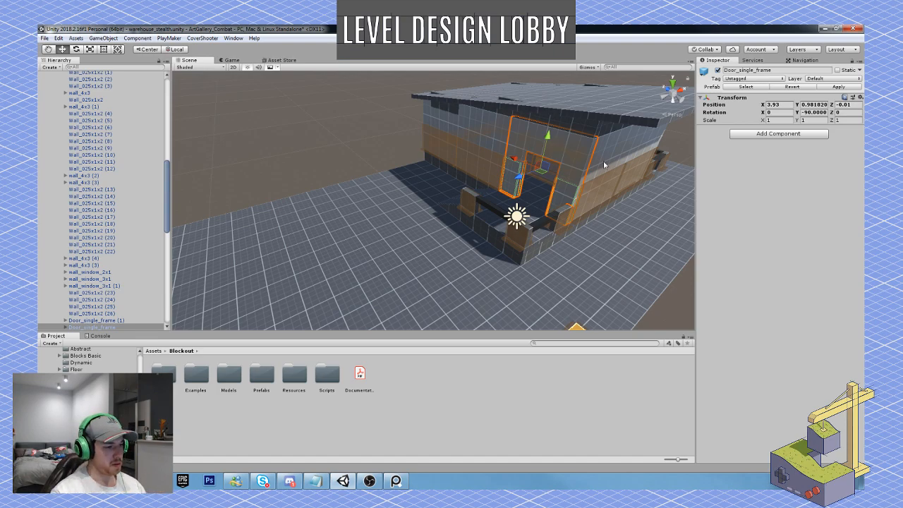
Duplicate the low cover block five times and line the copies up end to end along the yard's edge, up to X 15.85.
{"action": "right_click_drag", "start_coordinate": [606, 166], "coordinate": [452, 185]}
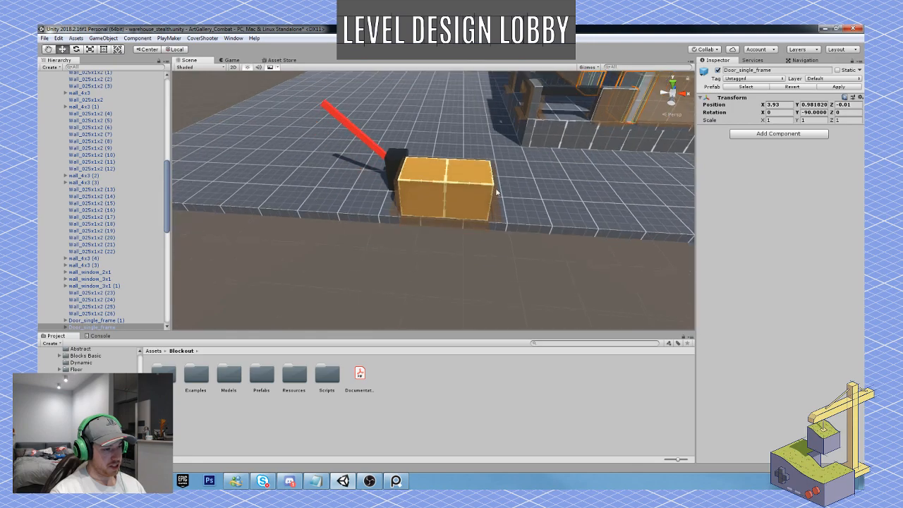
{"action": "left_click", "coordinate": [451, 184]}
{"action": "key", "text": "ctrl+d"}
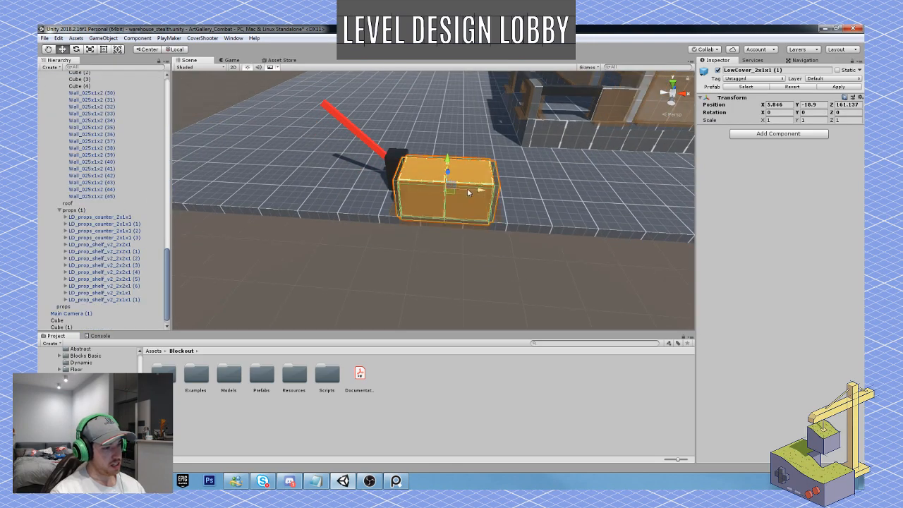
{"action": "left_click_drag", "start_coordinate": [478, 190], "coordinate": [659, 209], "text": "ctrl"}
{"action": "key", "text": "ctrl+d"}
{"action": "scroll", "coordinate": [663, 205], "scroll_direction": "down", "scroll_amount": 3}
{"action": "right_click_drag", "start_coordinate": [663, 205], "coordinate": [527, 213]}
{"action": "key", "text": "ctrl+d"}
{"action": "left_click_drag", "start_coordinate": [471, 193], "coordinate": [614, 194], "text": "ctrl"}
{"action": "key", "text": "ctrl+d"}
{"action": "key", "text": "ctrl+d"}
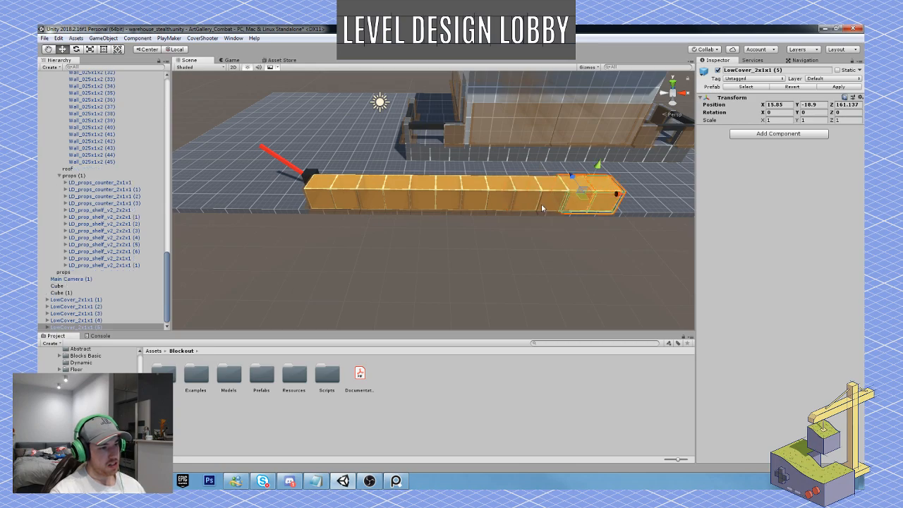
Duplicate the last four low cover blocks together and move the copies along the edge to extend the row.
{"action": "left_click", "coordinate": [541, 204], "text": "shift"}
{"action": "left_click", "coordinate": [466, 192], "text": "shift"}
{"action": "left_click", "coordinate": [449, 192], "text": "shift"}
{"action": "right_click_drag", "start_coordinate": [451, 193], "coordinate": [428, 185]}
{"action": "key", "text": "d"}
{"action": "key", "text": "ctrl+d"}
{"action": "left_click_drag", "start_coordinate": [402, 182], "coordinate": [594, 183], "text": "ctrl"}
Duplicate the end block once more and place the copy at X 24.85 near the yard's corner.
{"action": "right_click_drag", "start_coordinate": [584, 196], "coordinate": [480, 185]}
{"action": "left_click", "coordinate": [526, 181]}
{"action": "key", "text": "ctrl+d"}
{"action": "left_click_drag", "start_coordinate": [554, 182], "coordinate": [604, 188], "text": "ctrl"}
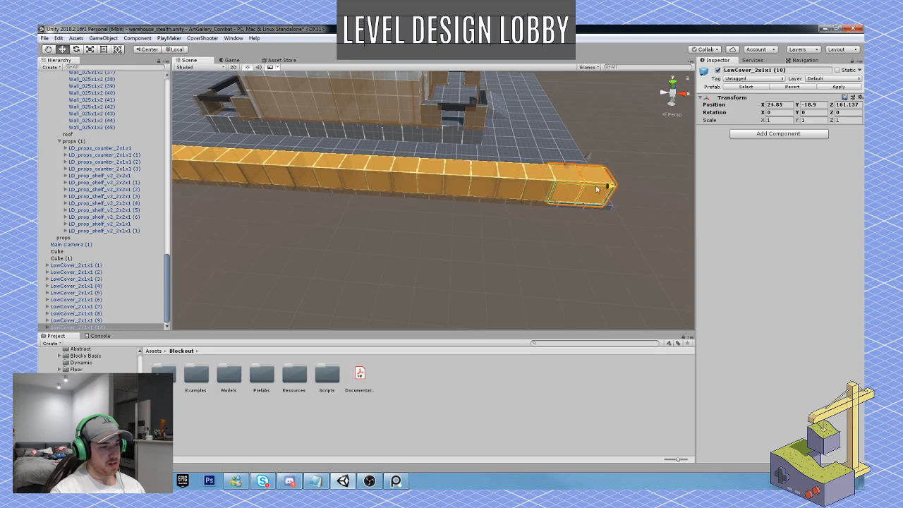
Select every low cover block in the row and shift them together along X, bringing the end block to the yard's corner at X 26.31.
{"action": "right_click_drag", "start_coordinate": [606, 186], "coordinate": [477, 179]}
{"action": "left_click", "coordinate": [232, 129]}
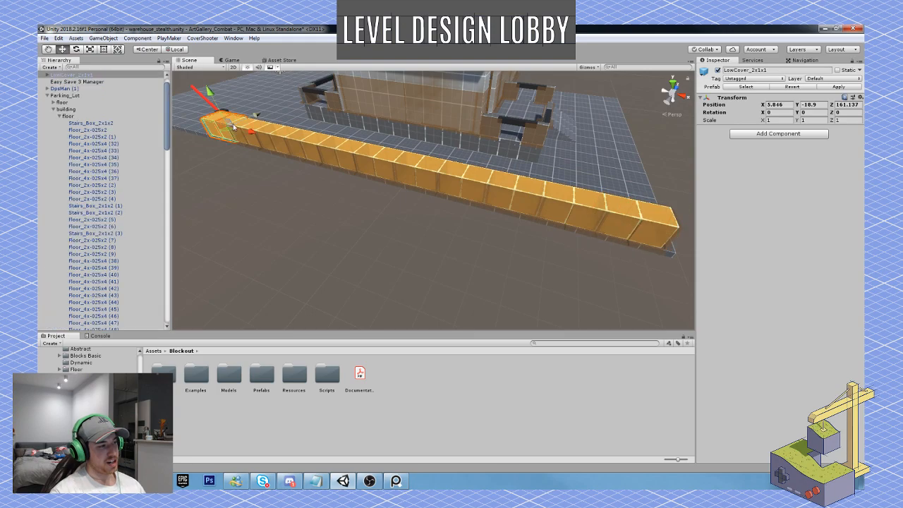
{"action": "left_click", "coordinate": [265, 131], "text": "shift"}
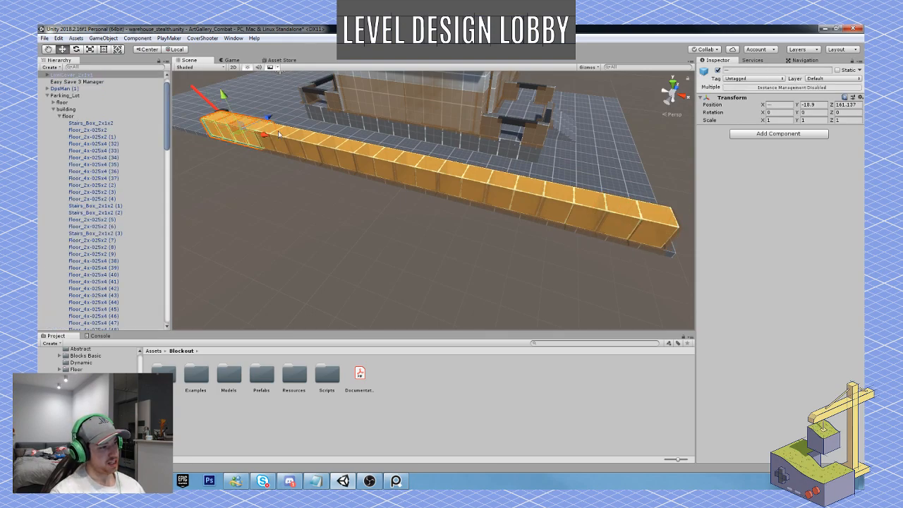
{"action": "left_click", "coordinate": [288, 136], "text": "shift"}
{"action": "left_click", "coordinate": [315, 141], "text": "shift"}
{"action": "left_click", "coordinate": [343, 150], "text": "shift"}
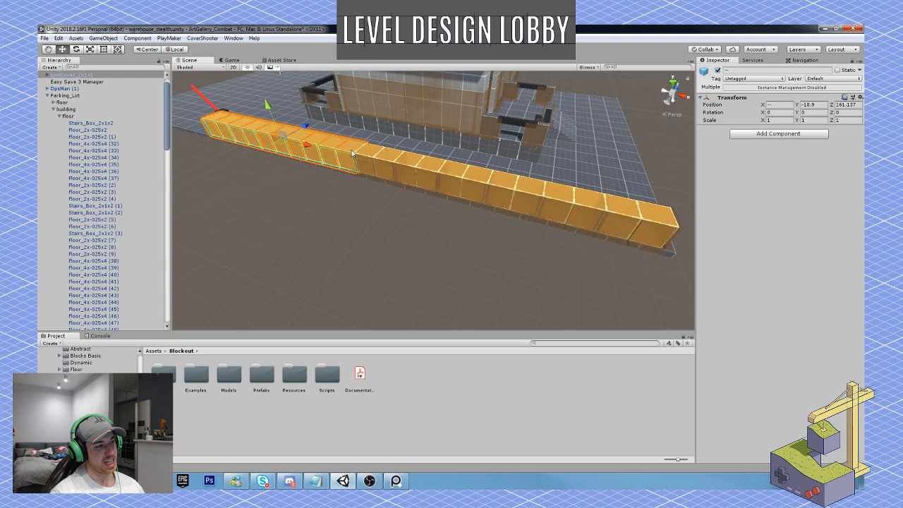
{"action": "left_click", "coordinate": [383, 156], "text": "shift"}
{"action": "left_click", "coordinate": [417, 167], "text": "shift"}
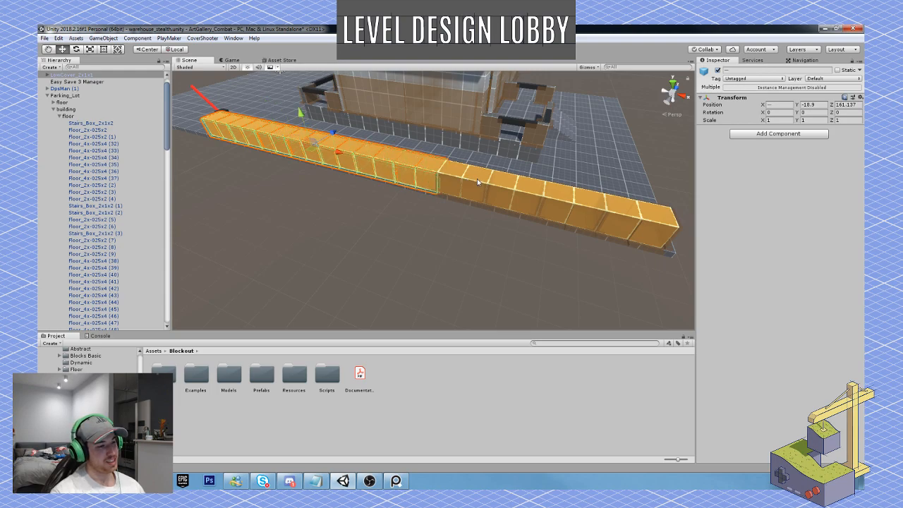
{"action": "left_click", "coordinate": [477, 178], "text": "shift"}
{"action": "left_click", "coordinate": [509, 190], "text": "shift"}
{"action": "left_click", "coordinate": [590, 203], "text": "shift"}
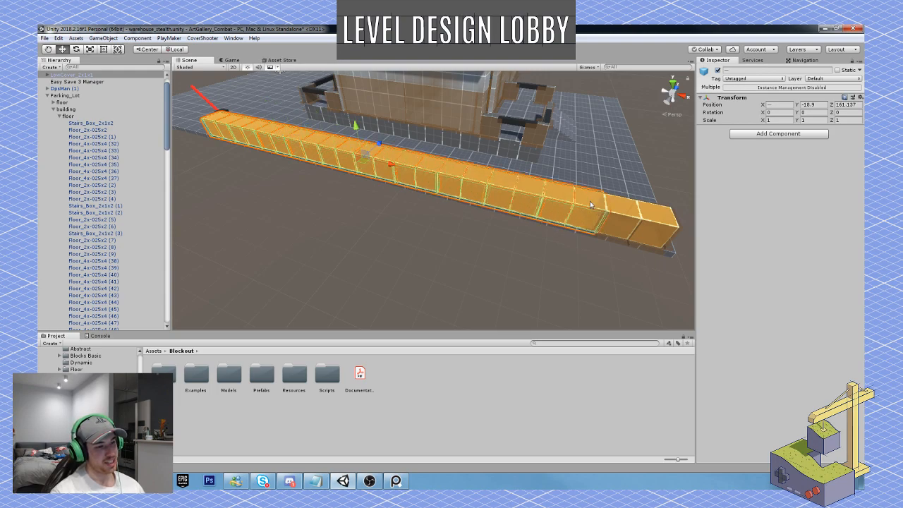
{"action": "left_click", "coordinate": [634, 232], "text": "shift"}
{"action": "key", "text": "w"}
{"action": "right_click_drag", "start_coordinate": [633, 233], "coordinate": [613, 254]}
{"action": "key", "text": "d"}
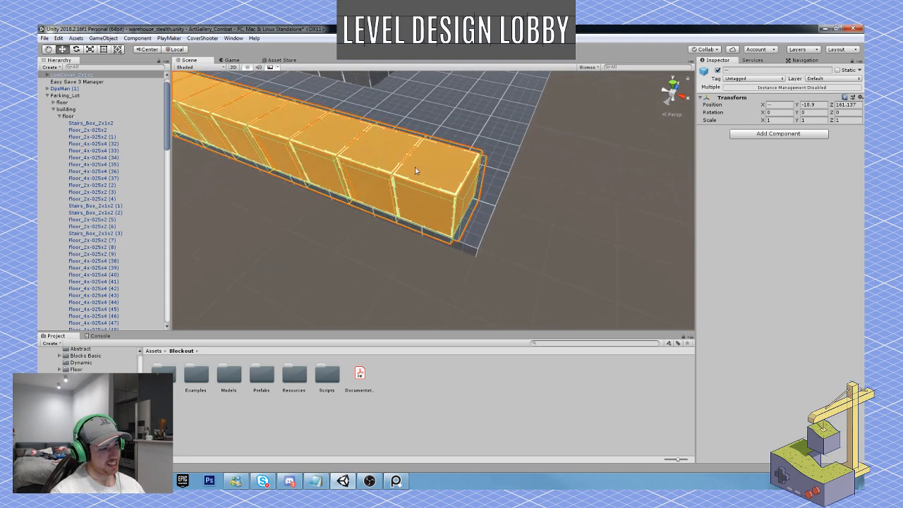
{"action": "right_click_drag", "start_coordinate": [290, 145], "coordinate": [272, 138]}
{"action": "key", "text": "s"}
{"action": "left_click_drag", "start_coordinate": [238, 118], "coordinate": [244, 120]}
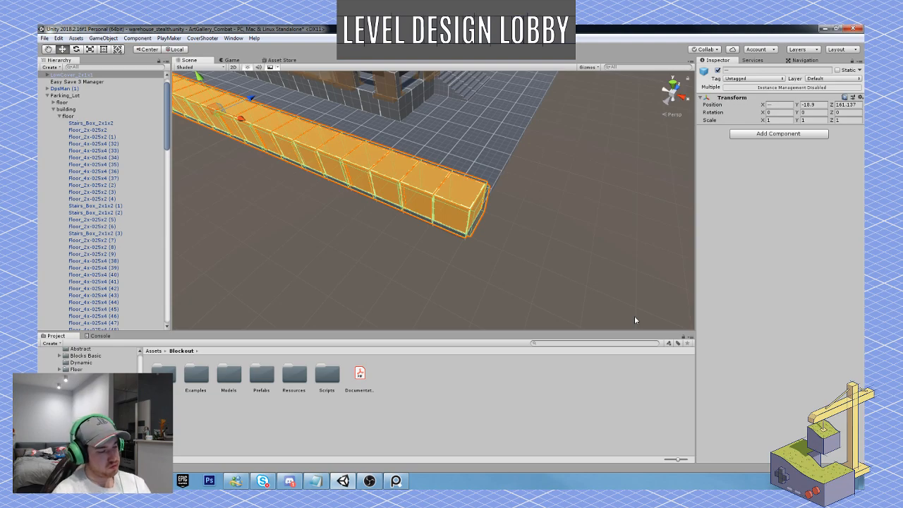
Select the barrier's post and arm together beside the start of the low cover row.
{"action": "left_click_drag", "start_coordinate": [557, 261], "coordinate": [610, 172], "text": "alt"}
{"action": "key", "text": "w"}
{"action": "right_click_drag", "start_coordinate": [610, 172], "coordinate": [595, 193]}
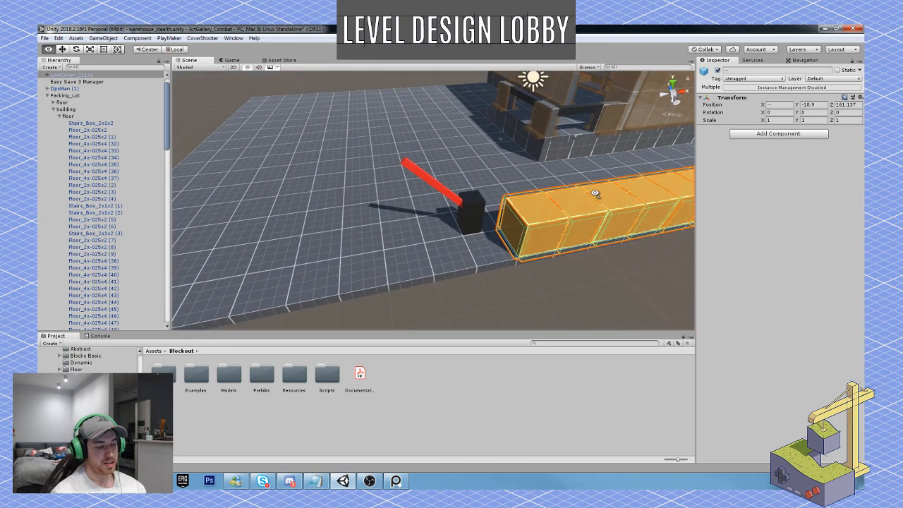
{"action": "left_click", "coordinate": [478, 213]}
{"action": "left_click_drag", "start_coordinate": [477, 213], "coordinate": [441, 204], "text": "alt"}
{"action": "left_click", "coordinate": [387, 187], "text": "shift"}
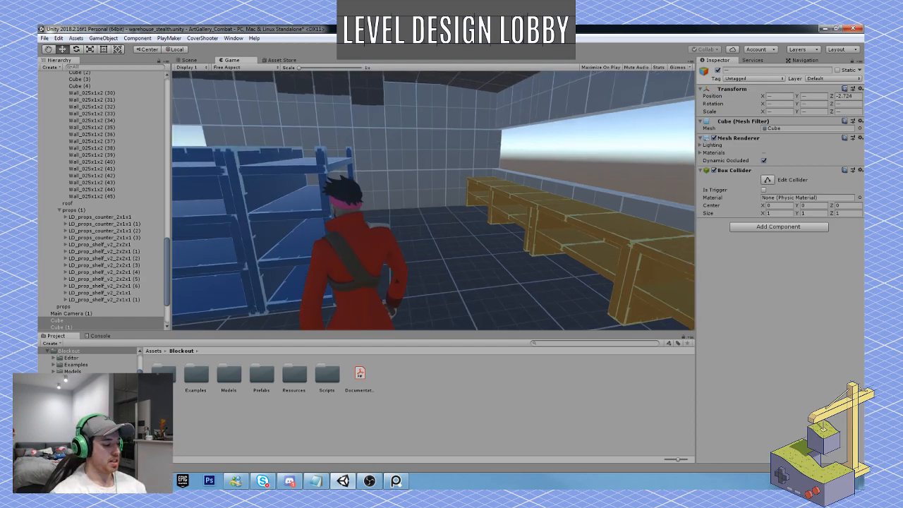
{"action": "key", "text": "super"}
{"action": "right_click", "coordinate": [369, 480]}
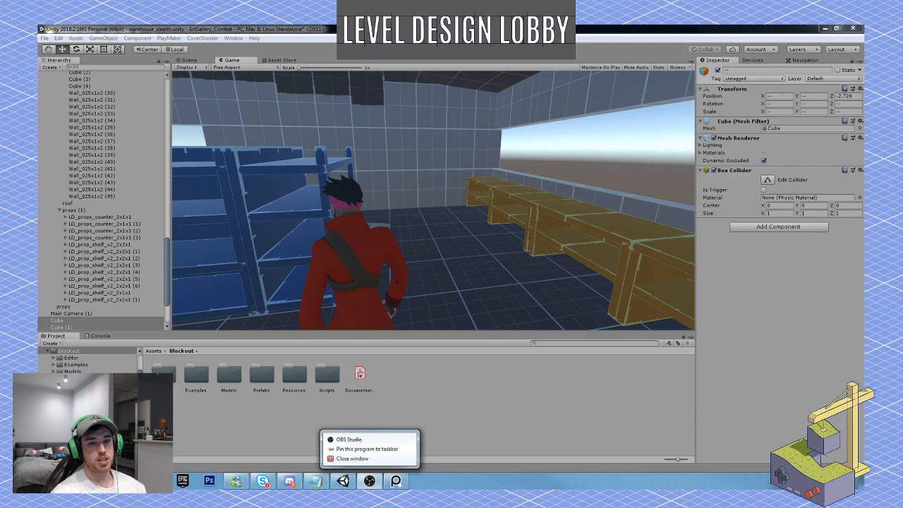
{"action": "key", "text": "super"}
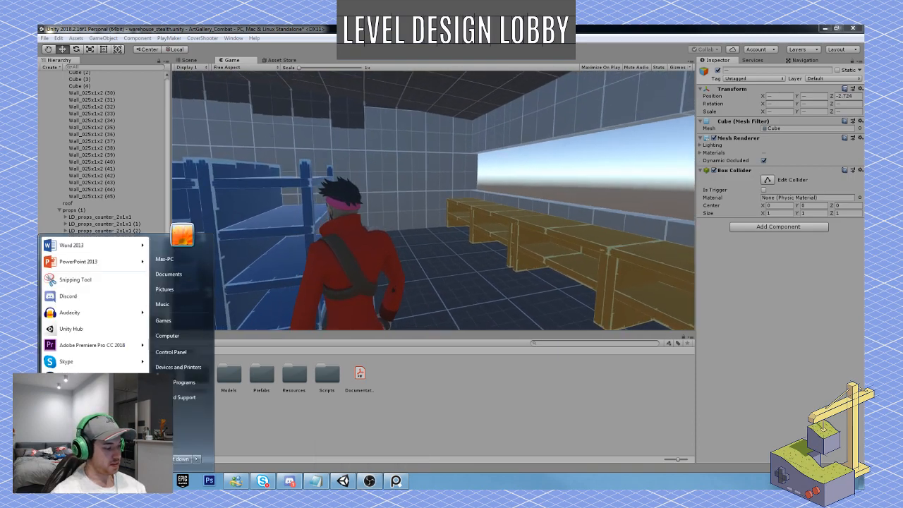
{"action": "key", "text": "super"}
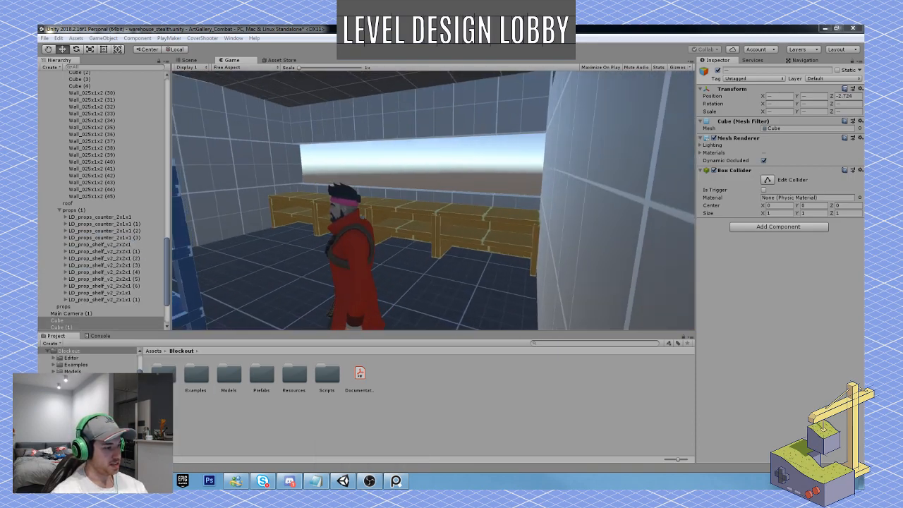
{"action": "key", "text": "super"}
{"action": "key", "text": "super"}
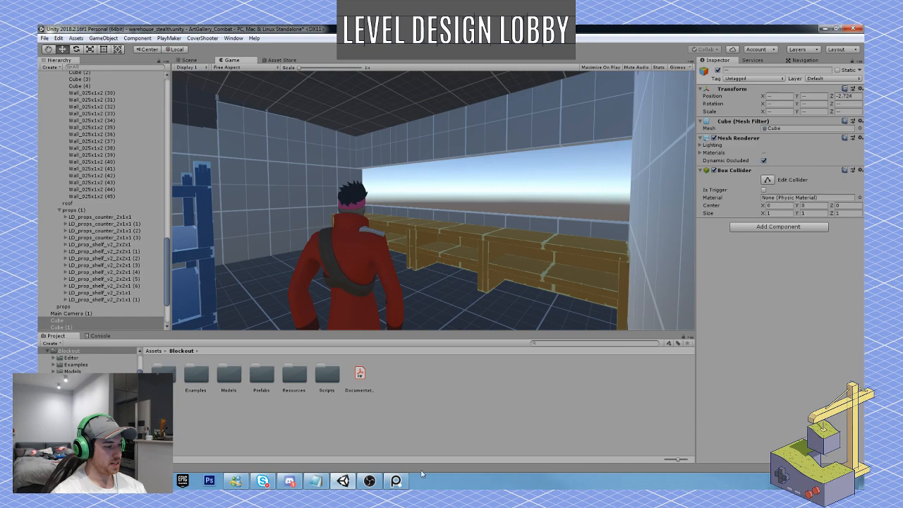
Playtest the warehouse by walking the character past the counters, along the shelf aisles and outside, then stop play mode.
{"action": "left_click", "coordinate": [434, 219]}
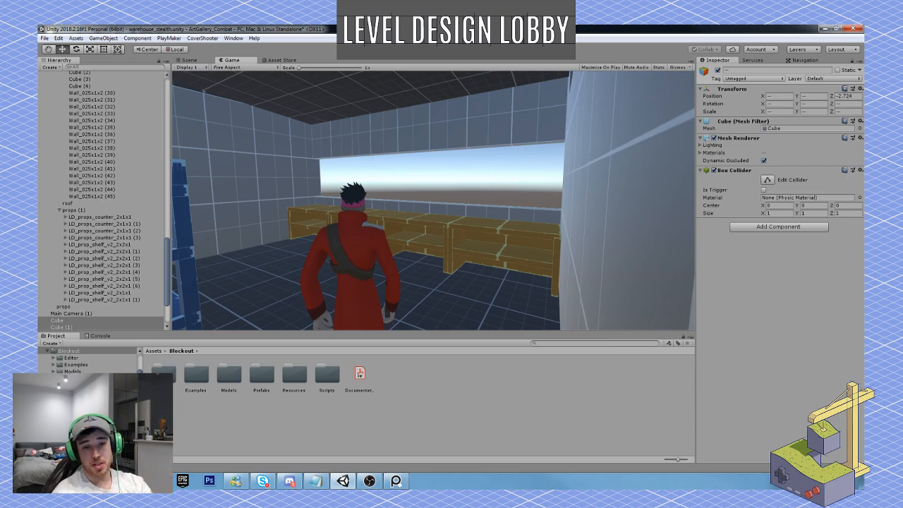
{"action": "key", "text": "w"}
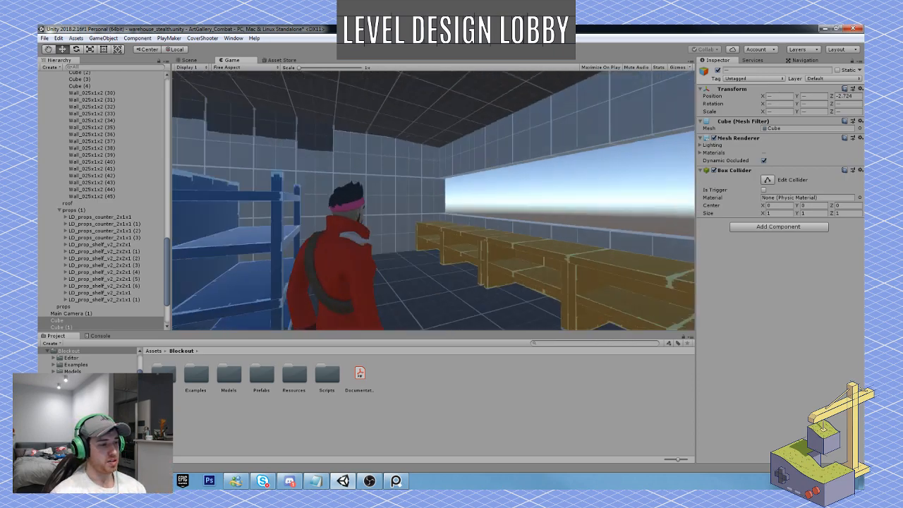
{"action": "key", "text": "w"}
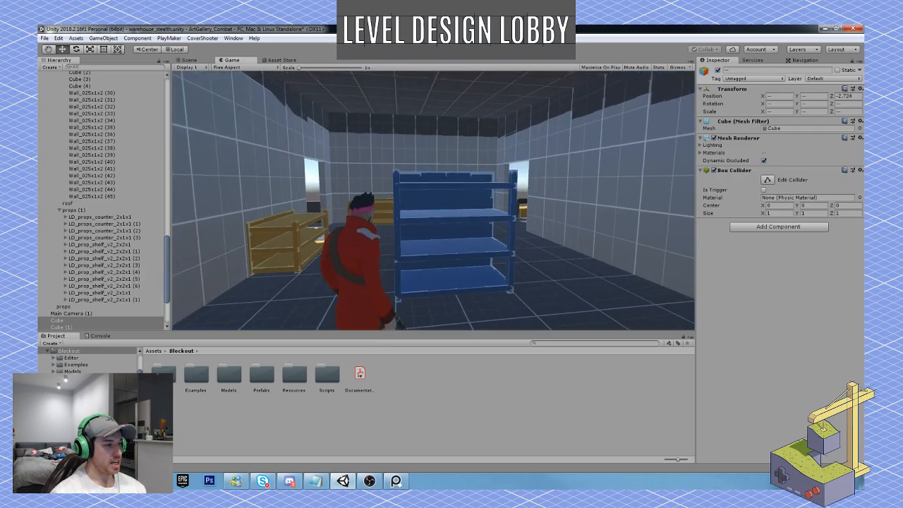
{"action": "key", "text": "w"}
{"action": "key", "text": "a"}
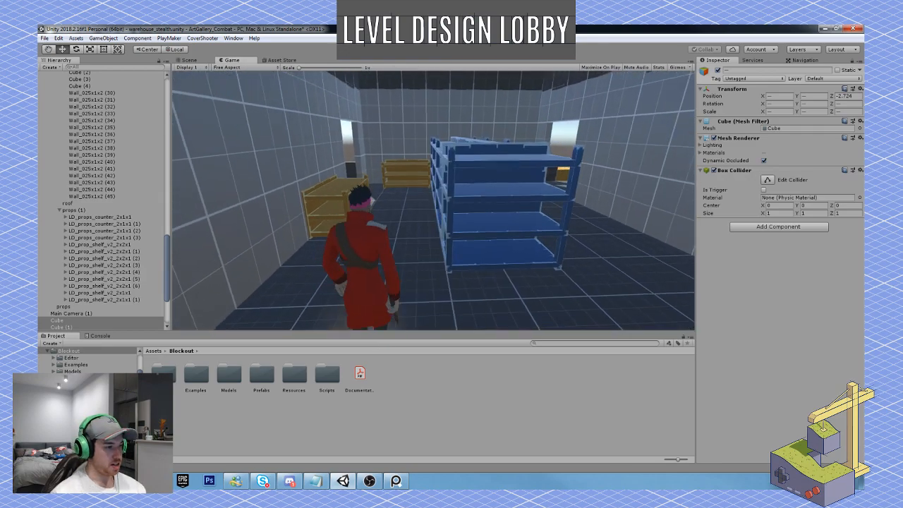
{"action": "key", "text": "w"}
{"action": "key", "text": "w"}
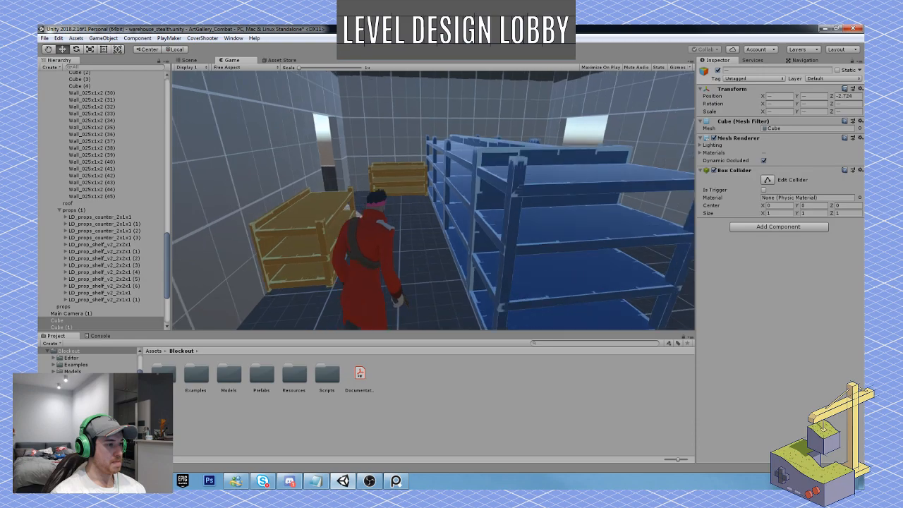
{"action": "key", "text": "w"}
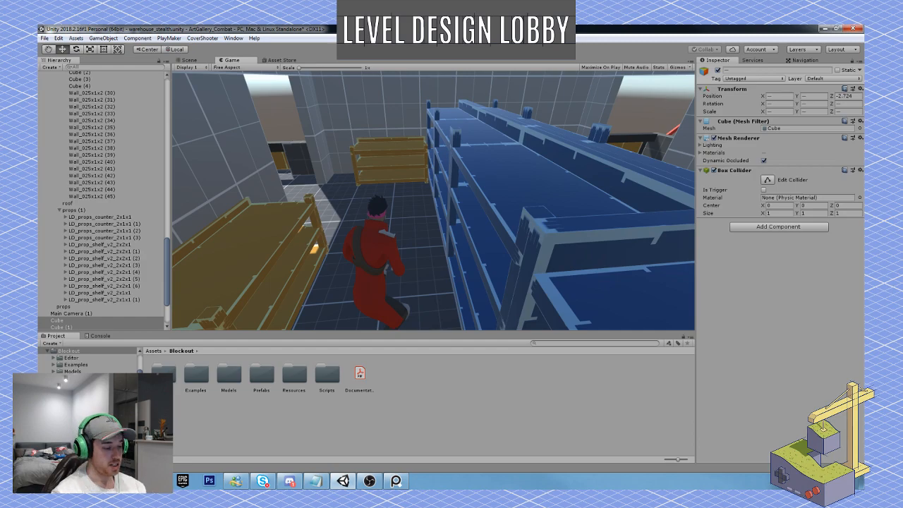
{"action": "key", "text": "d"}
{"action": "key", "text": "w"}
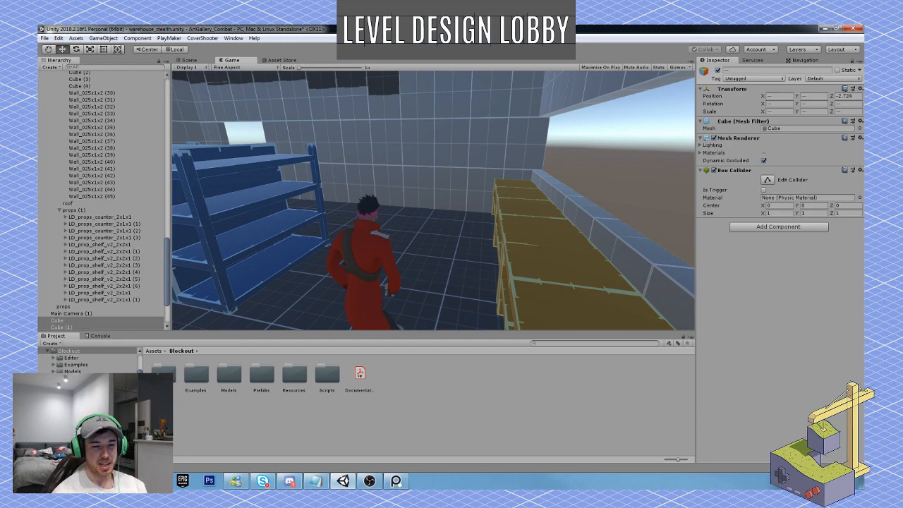
{"action": "key", "text": "w"}
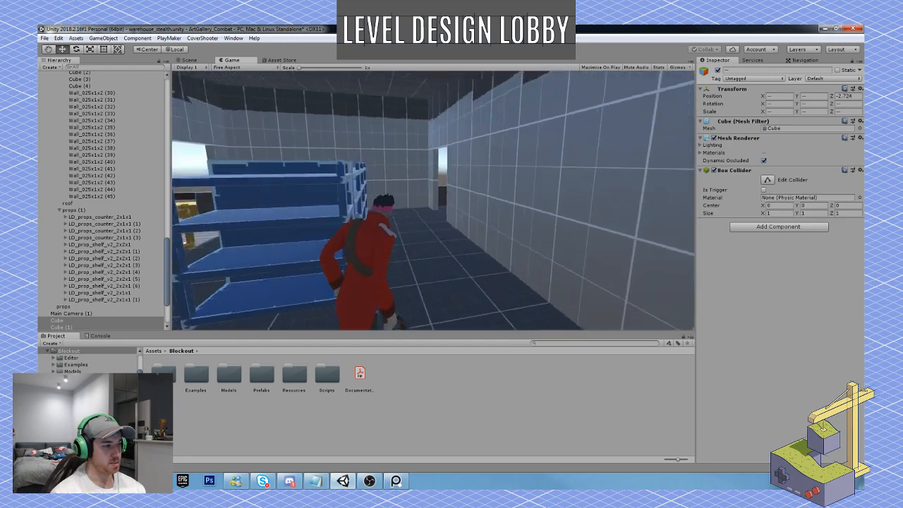
{"action": "key", "text": "w"}
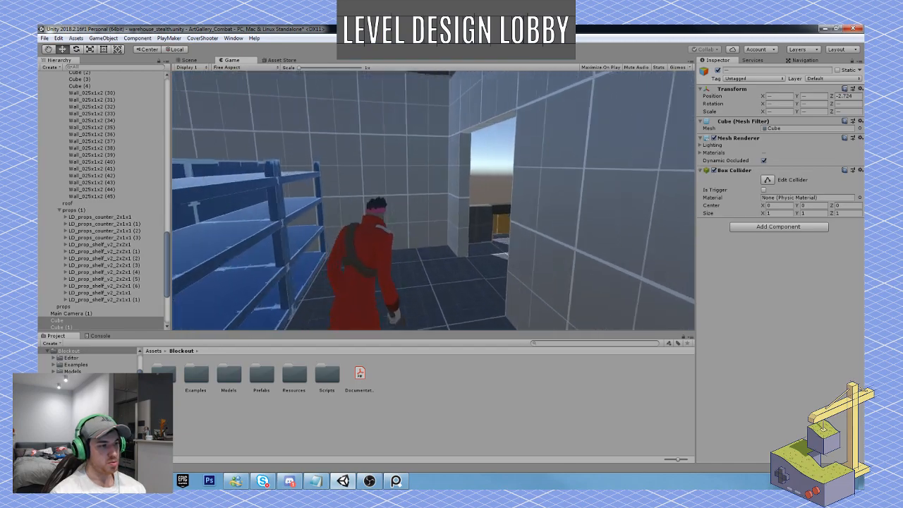
{"action": "key", "text": "w"}
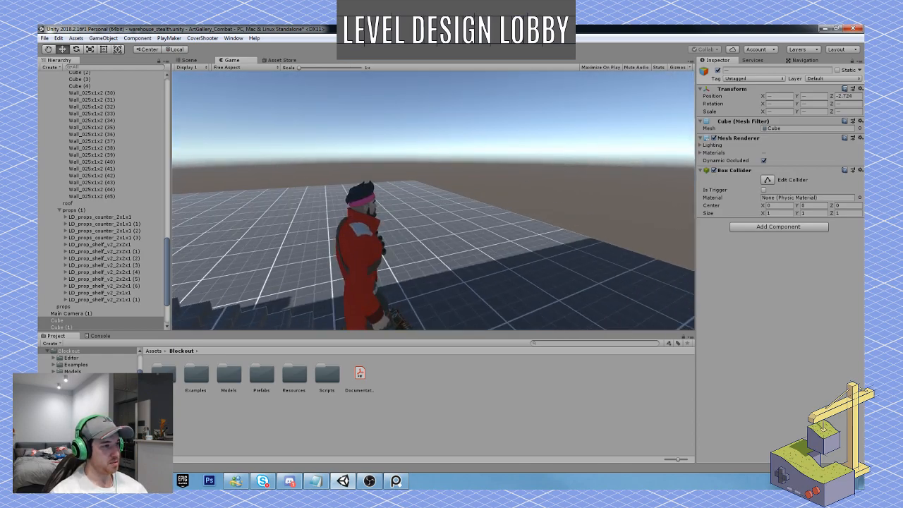
{"action": "key", "text": "ctrl+p"}
{"action": "key", "text": "s"}
{"action": "right_click_drag", "start_coordinate": [466, 227], "coordinate": [455, 187]}
{"action": "key", "text": "w"}
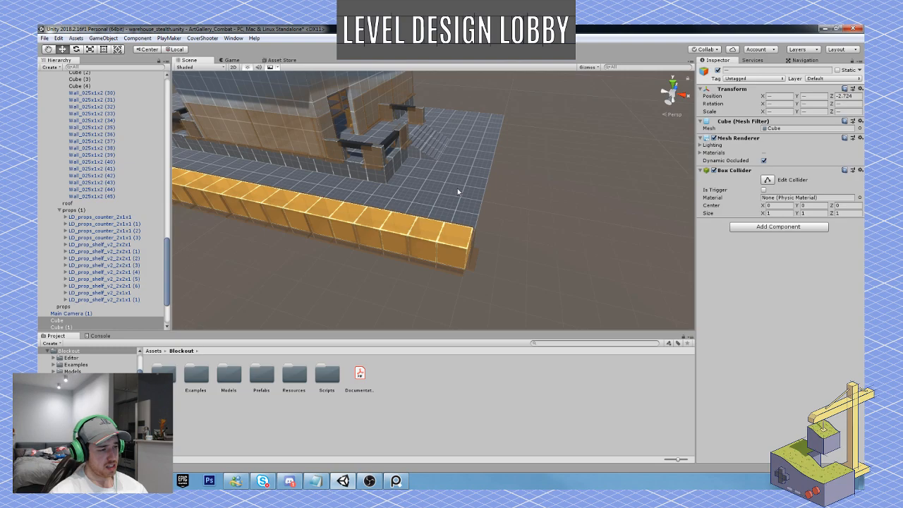
{"action": "left_click", "coordinate": [451, 233]}
{"action": "right_click_drag", "start_coordinate": [451, 233], "coordinate": [400, 241]}
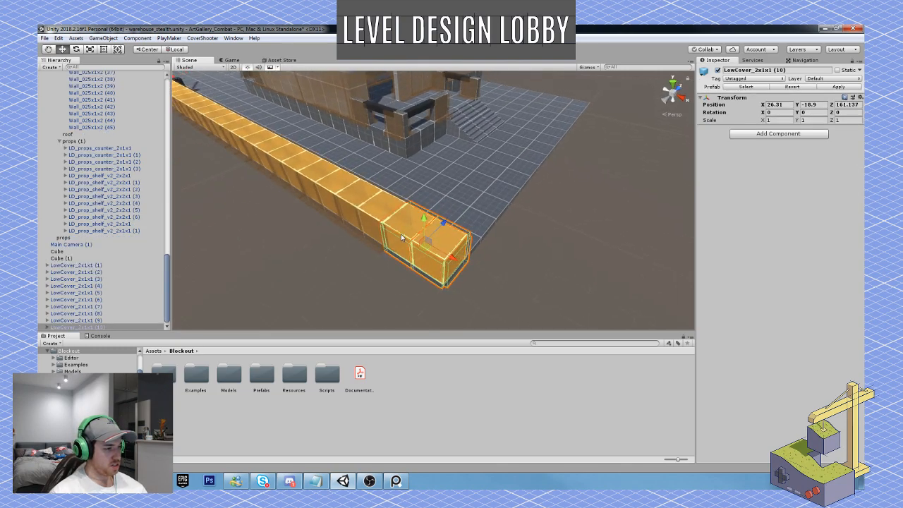
{"action": "left_click", "coordinate": [367, 205], "text": "shift"}
{"action": "left_click", "coordinate": [319, 174], "text": "shift"}
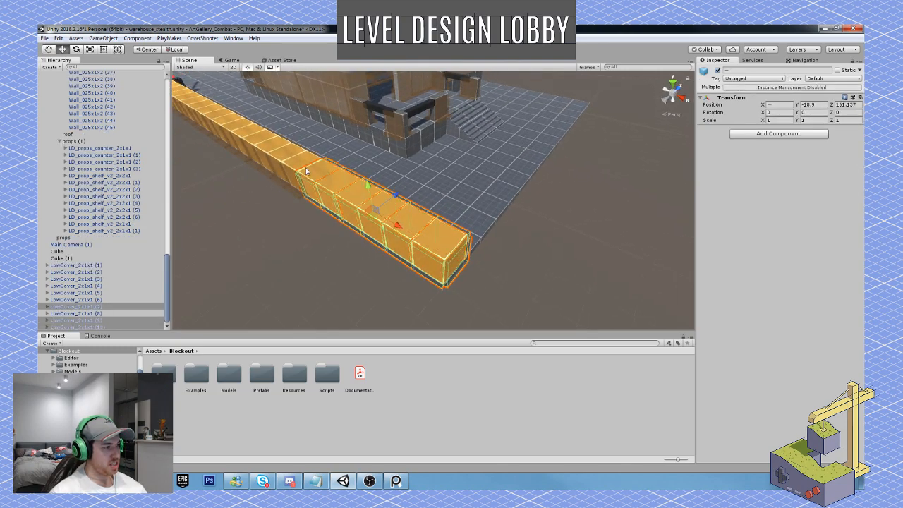
Duplicate the four floor tiles along the yard's outer end and move the copies outward along X to X 20.
{"action": "left_click", "coordinate": [472, 186]}
{"action": "right_click_drag", "start_coordinate": [473, 188], "coordinate": [486, 223]}
{"action": "left_click", "coordinate": [504, 194], "text": "shift"}
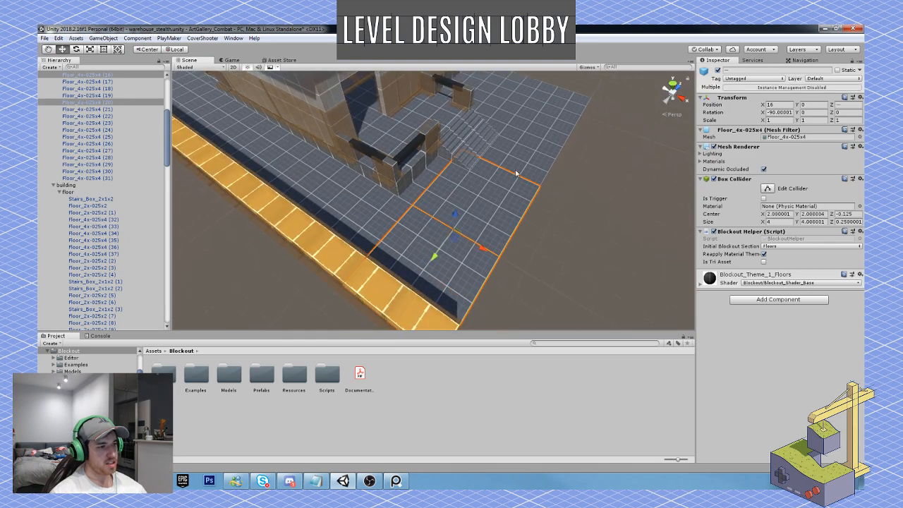
{"action": "left_click", "coordinate": [537, 145], "text": "shift"}
{"action": "left_click", "coordinate": [544, 106], "text": "shift"}
{"action": "key", "text": "ctrl+d"}
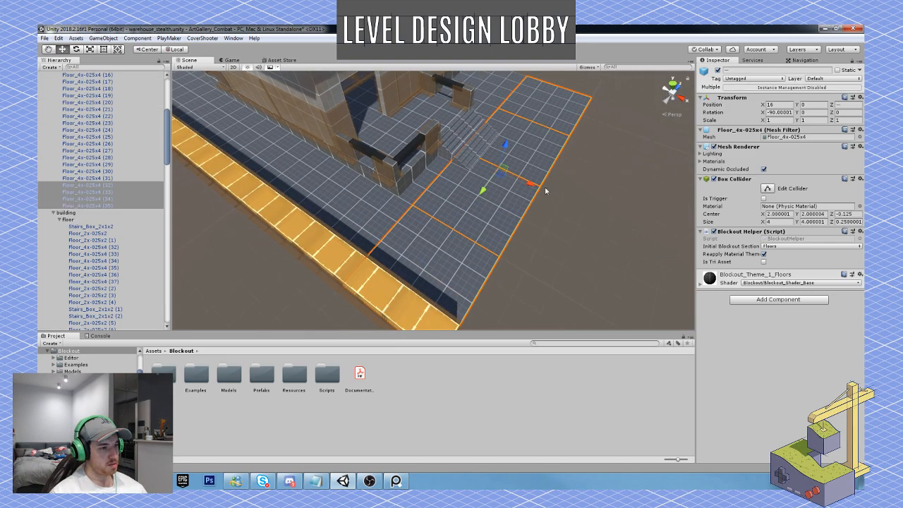
{"action": "left_click_drag", "start_coordinate": [546, 190], "coordinate": [619, 222]}
Duplicate the new strip of floor tiles once more and place the copy outward at X 24.
{"action": "mouse_move", "coordinate": [600, 242]}
{"action": "right_mouse_down"}
{"action": "mouse_move", "coordinate": [593, 246]}
{"action": "mouse_move", "coordinate": [606, 246]}
{"action": "right_mouse_up"}
{"action": "key", "text": "ctrl+d"}
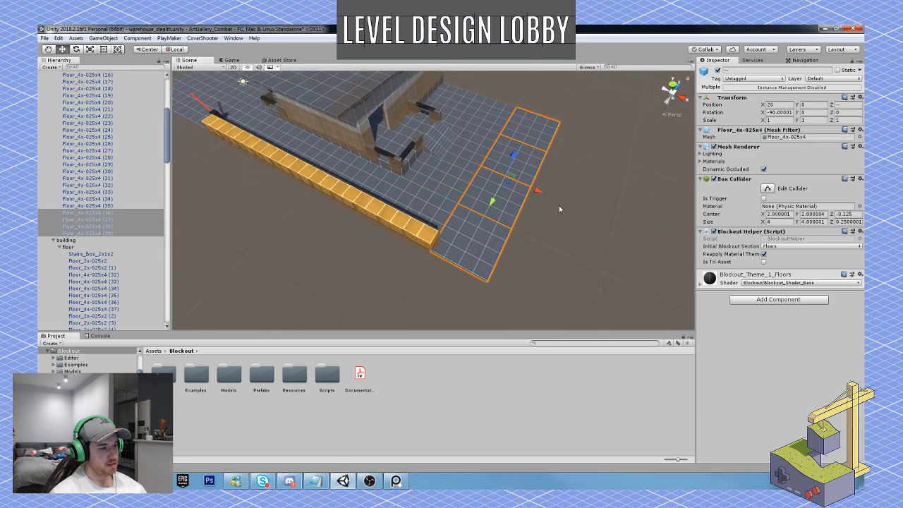
{"action": "left_click_drag", "start_coordinate": [537, 190], "coordinate": [587, 214]}
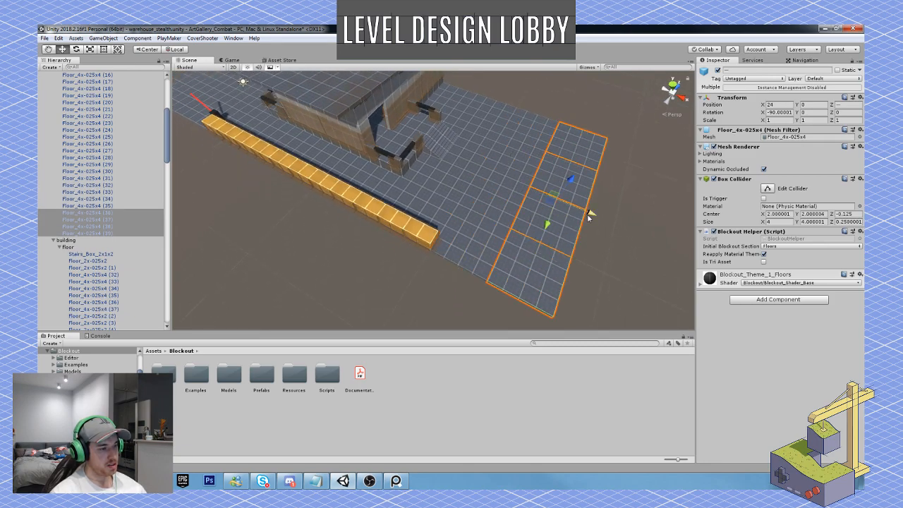
Duplicate the last four blocks of the low cover row and extend the row along X to the enlarged yard's corner, at X 34.31.
{"action": "left_click", "coordinate": [402, 222]}
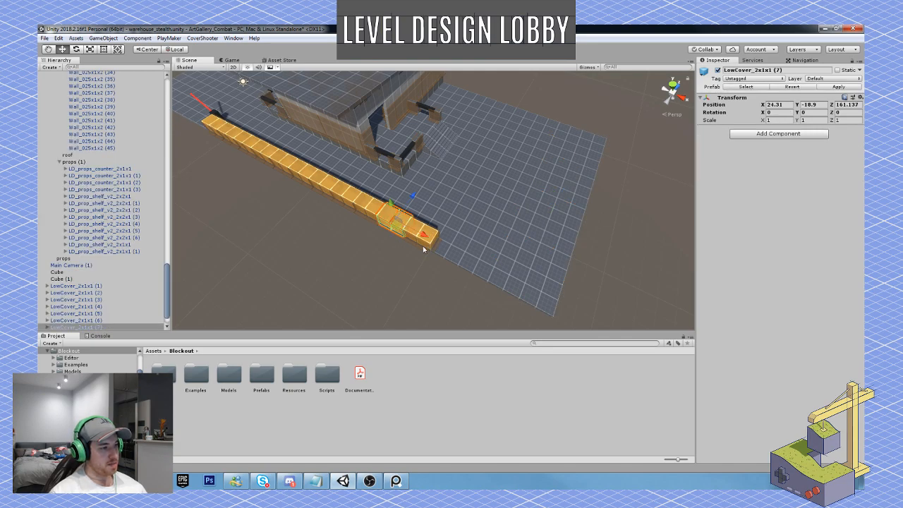
{"action": "left_click_drag", "start_coordinate": [421, 245], "coordinate": [393, 235], "text": "alt"}
{"action": "left_click", "coordinate": [371, 211], "text": "shift"}
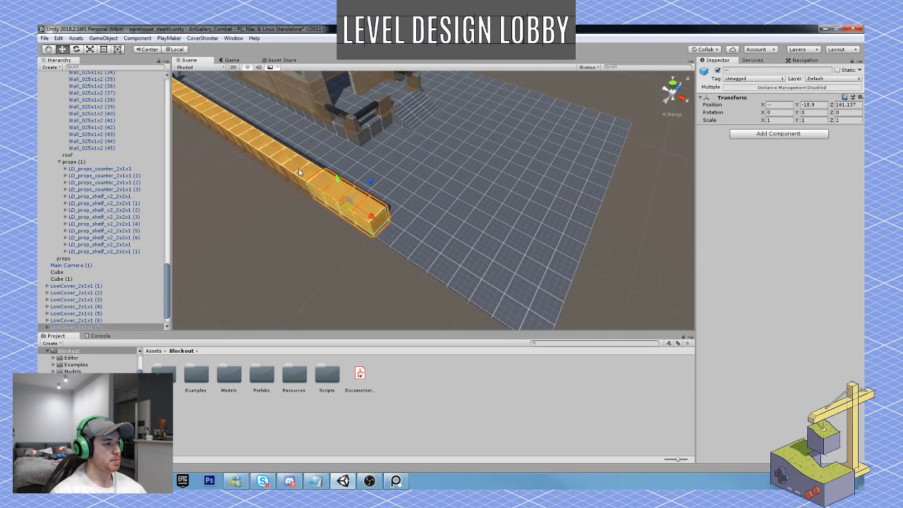
{"action": "left_click", "coordinate": [282, 160], "text": "shift"}
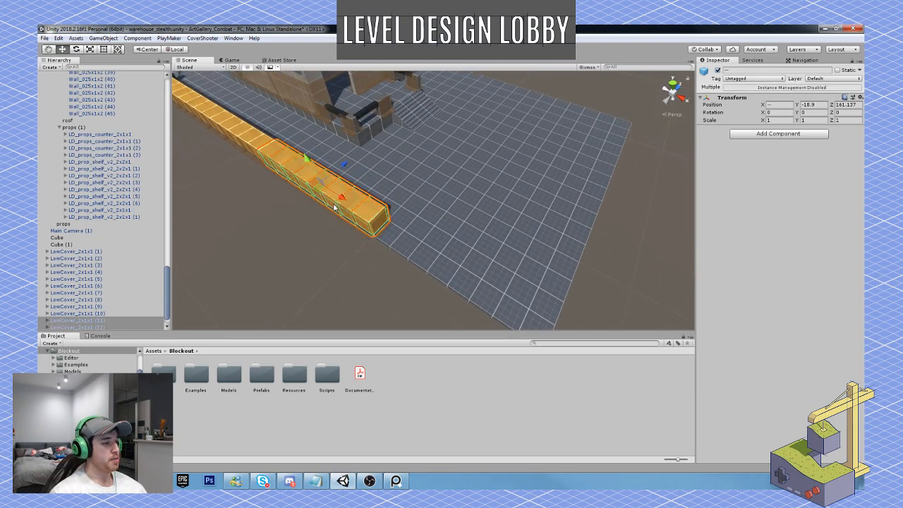
{"action": "key", "text": "ctrl+d"}
{"action": "left_click_drag", "start_coordinate": [337, 205], "coordinate": [421, 192]}
{"action": "key", "text": "ctrl+z"}
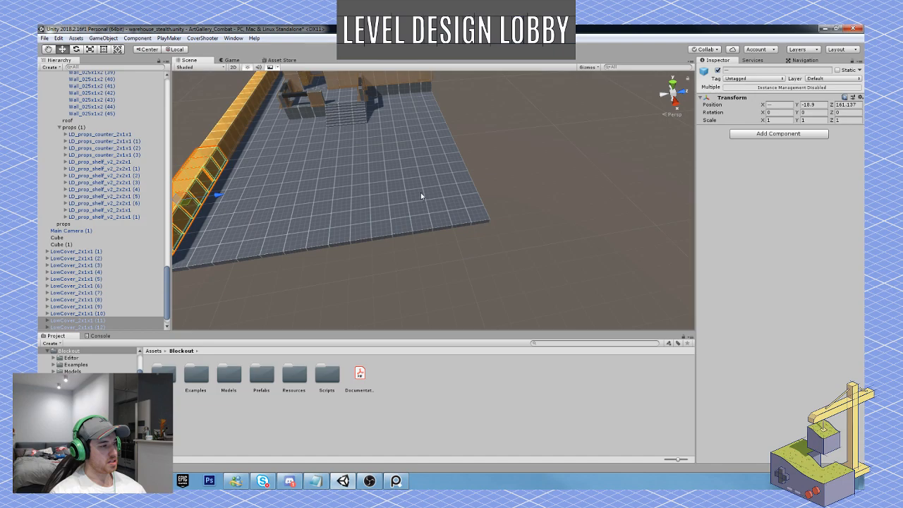
Duplicate the four end blocks to the yard's opposite edge at Z 176.14, and copy them again along X toward the warehouse.
{"action": "key", "text": "ctrl+d"}
{"action": "left_click_drag", "start_coordinate": [218, 193], "coordinate": [395, 172]}
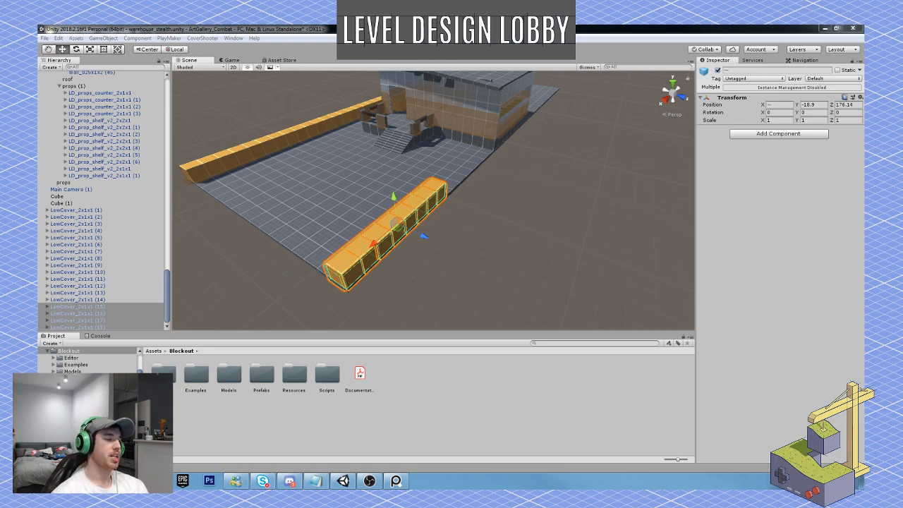
{"action": "left_click_drag", "start_coordinate": [607, 303], "coordinate": [440, 239], "text": "alt"}
{"action": "key", "text": "ctrl+d"}
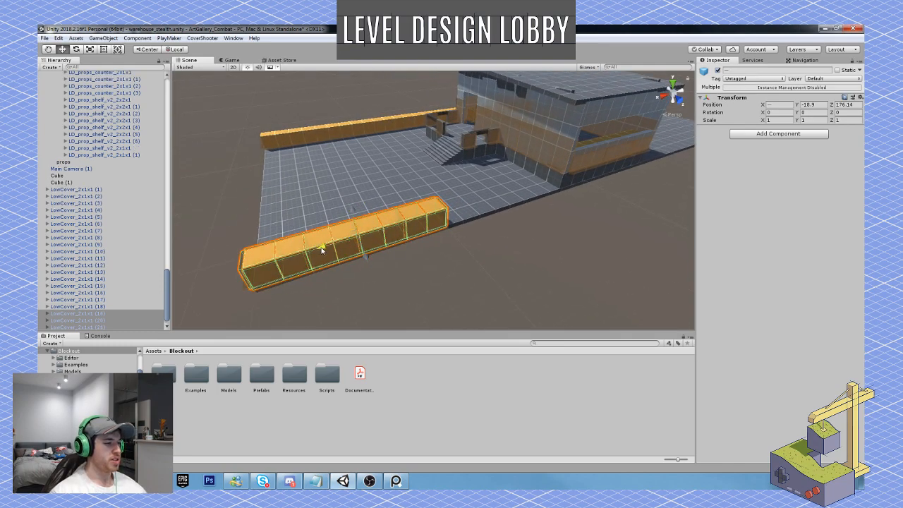
{"action": "left_click_drag", "start_coordinate": [352, 237], "coordinate": [496, 210]}
{"action": "scroll", "coordinate": [498, 210], "scroll_direction": "down", "scroll_amount": 10}
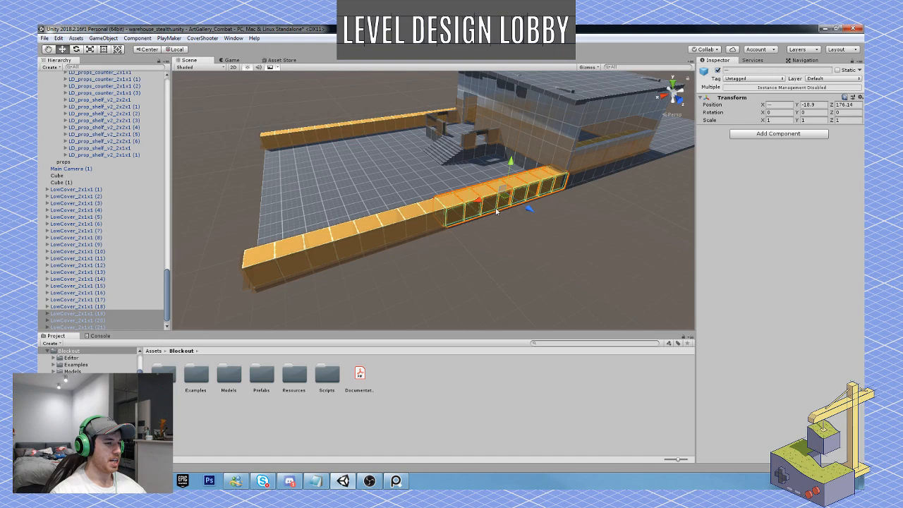
{"action": "scroll", "coordinate": [491, 237], "scroll_direction": "up", "scroll_amount": 5}
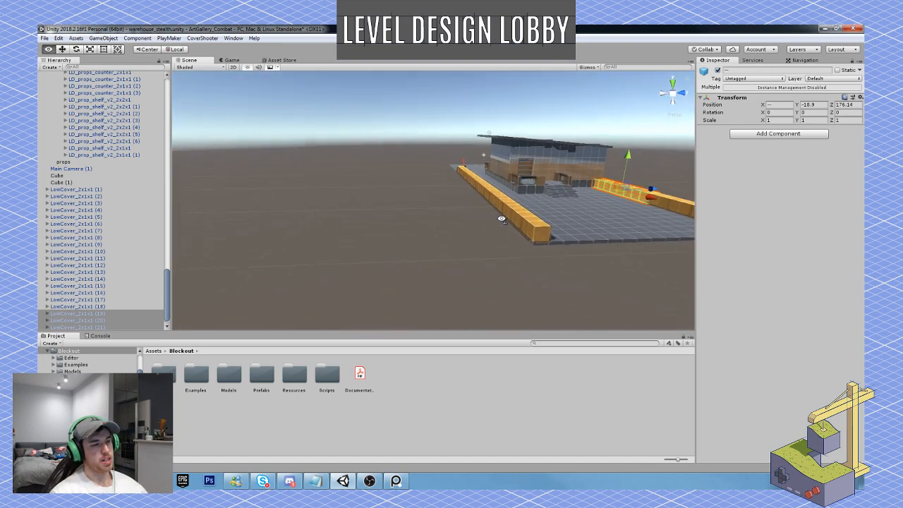
Select the four end blocks of the long low cover row, duplicate them and shift the copies into the yard at Z 163.14.
{"action": "left_click_drag", "start_coordinate": [494, 233], "coordinate": [649, 251], "text": "alt"}
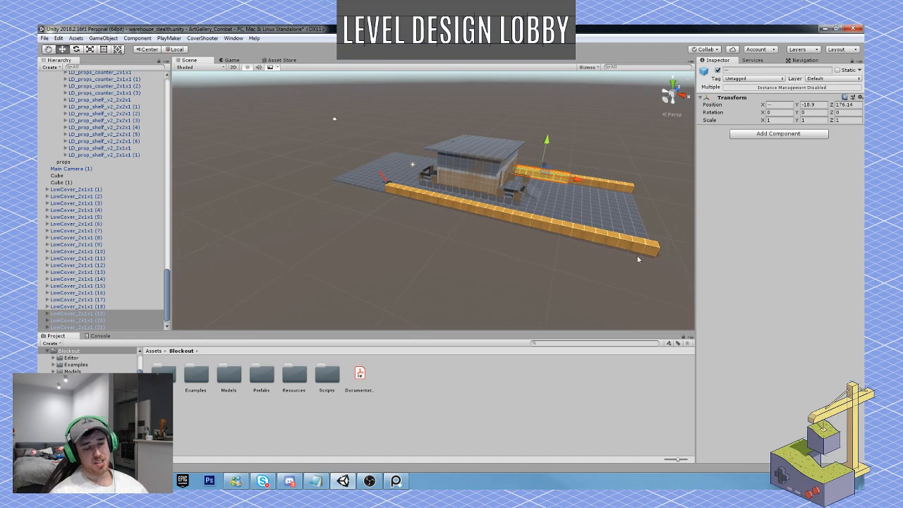
{"action": "scroll", "coordinate": [577, 243], "scroll_direction": "up", "scroll_amount": 6}
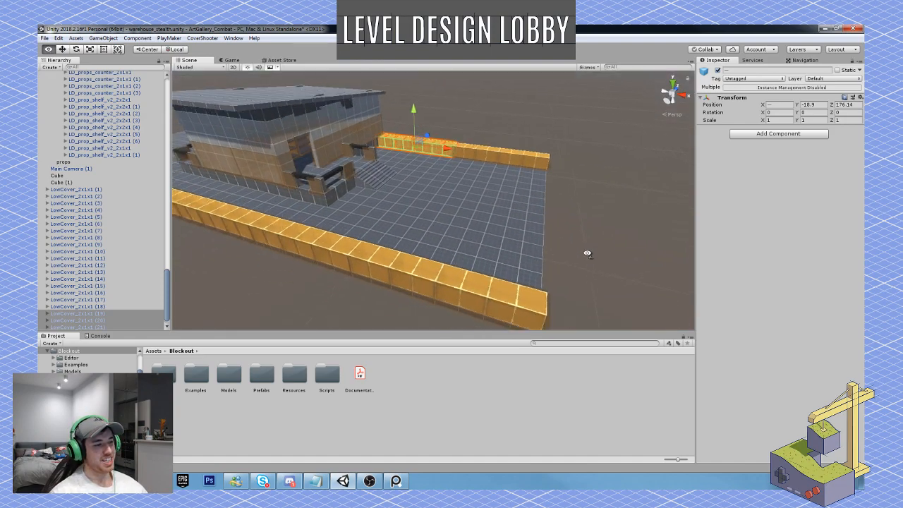
{"action": "left_click", "coordinate": [497, 294]}
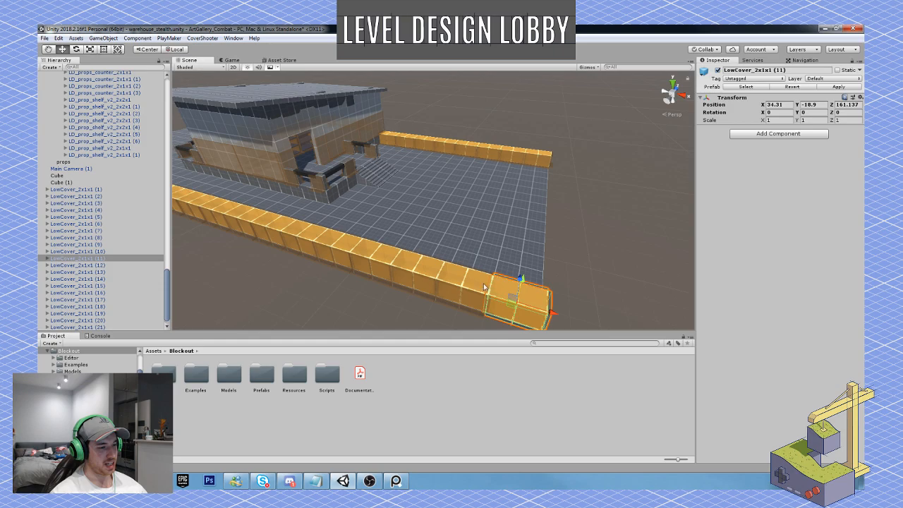
{"action": "left_click", "coordinate": [479, 286]}
{"action": "left_click", "coordinate": [479, 286], "text": "shift"}
{"action": "left_click", "coordinate": [406, 261], "text": "shift"}
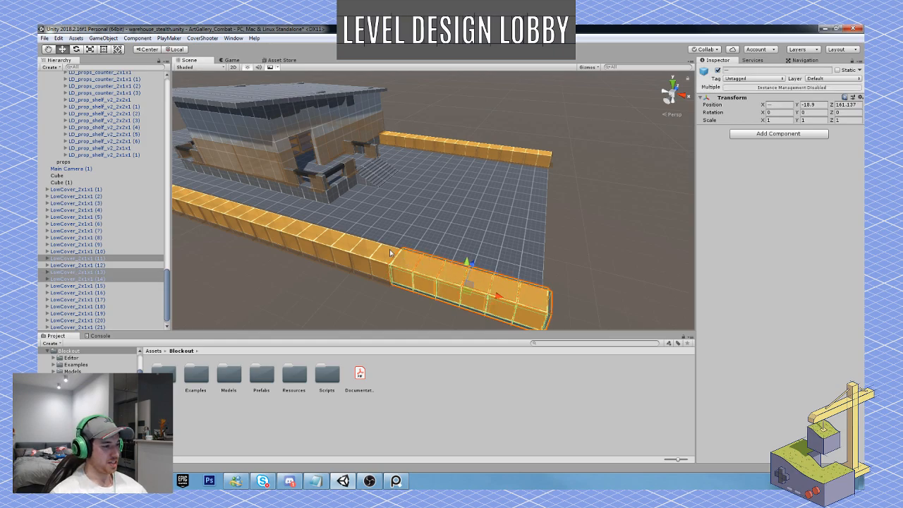
{"action": "left_click", "coordinate": [391, 252], "text": "shift"}
{"action": "left_click_drag", "start_coordinate": [403, 256], "coordinate": [324, 260], "text": "alt"}
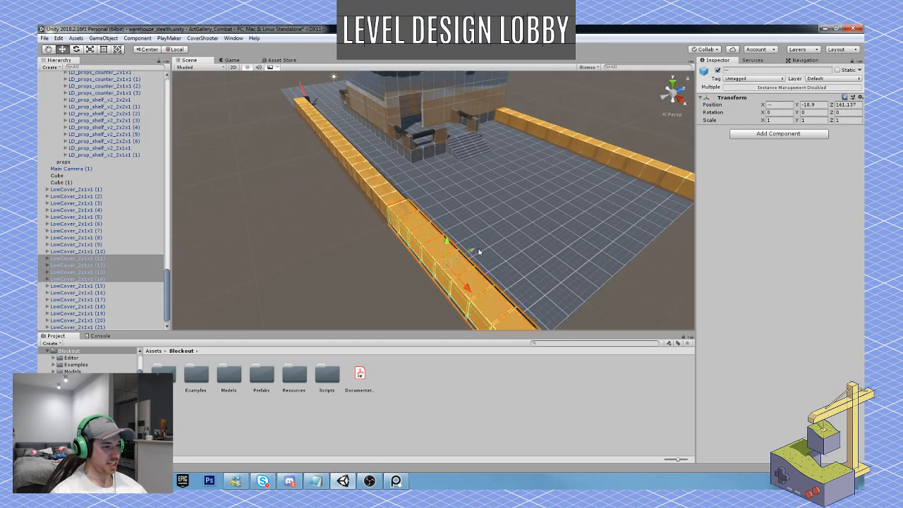
{"action": "key", "text": "ctrl+d"}
{"action": "left_click_drag", "start_coordinate": [478, 252], "coordinate": [519, 238]}
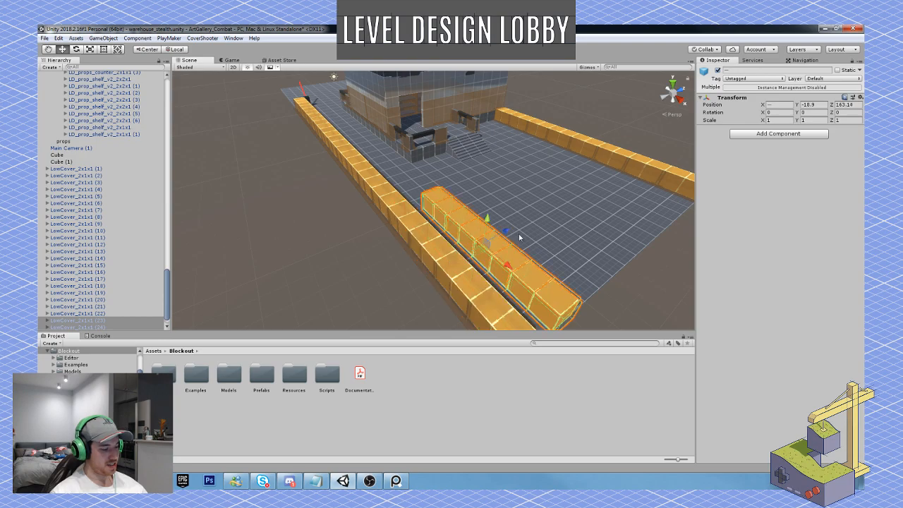
Rotate the copied blocks 90 degrees about Y and move them to the yard's open outer edge at X 192.16, starting from the corner.
{"action": "key", "text": "e"}
{"action": "left_click_drag", "start_coordinate": [502, 275], "coordinate": [381, 267]}
{"action": "key", "text": "w"}
{"action": "left_click_drag", "start_coordinate": [452, 262], "coordinate": [486, 269]}
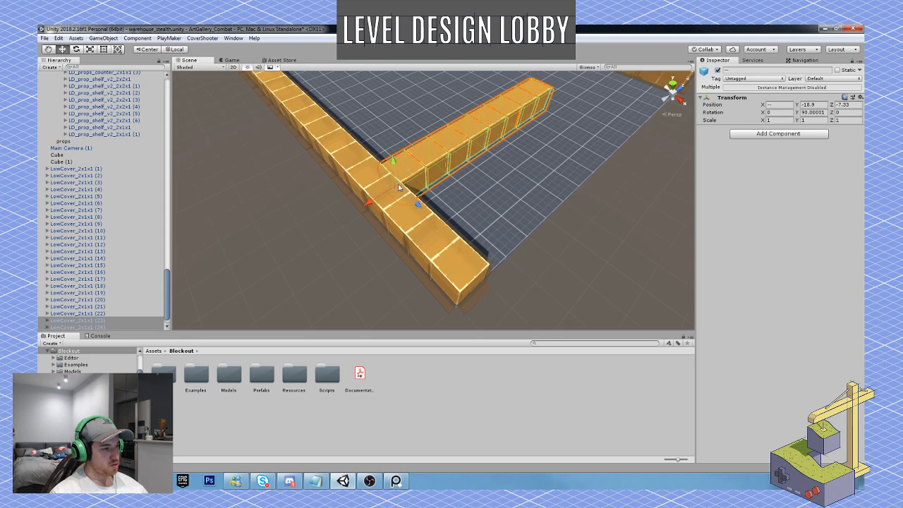
{"action": "left_click_drag", "start_coordinate": [399, 187], "coordinate": [409, 224]}
Duplicate the last two blocks on the outer edge and shift the copies along the edge to continue the row.
{"action": "left_click", "coordinate": [289, 180]}
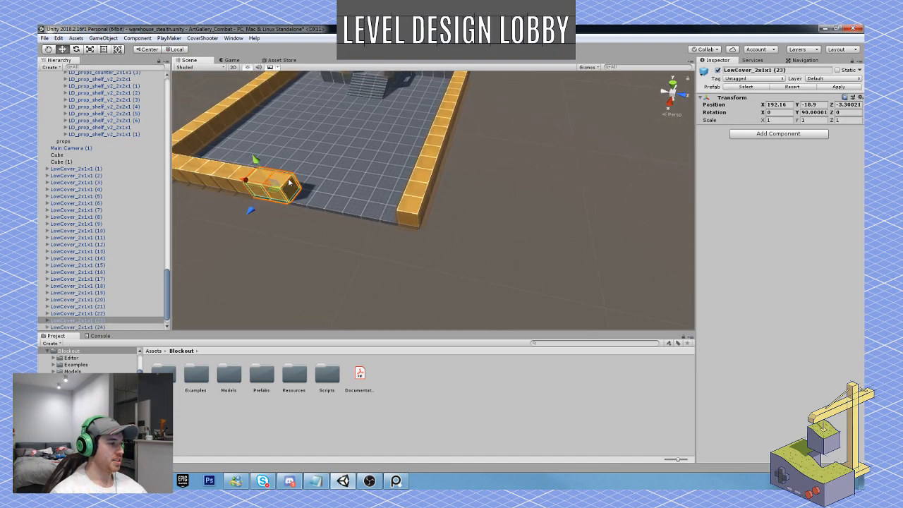
{"action": "left_click", "coordinate": [227, 171], "text": "shift"}
{"action": "key", "text": "ctrl+d"}
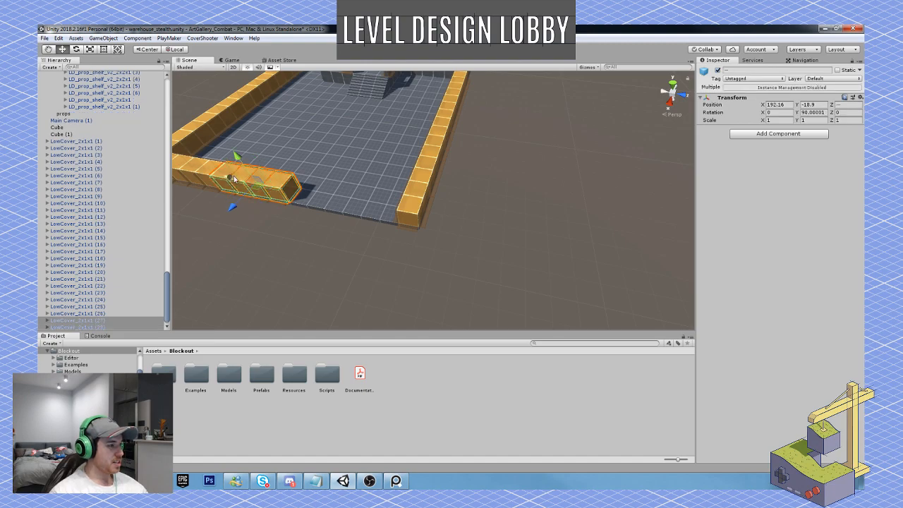
{"action": "left_click_drag", "start_coordinate": [233, 177], "coordinate": [292, 190]}
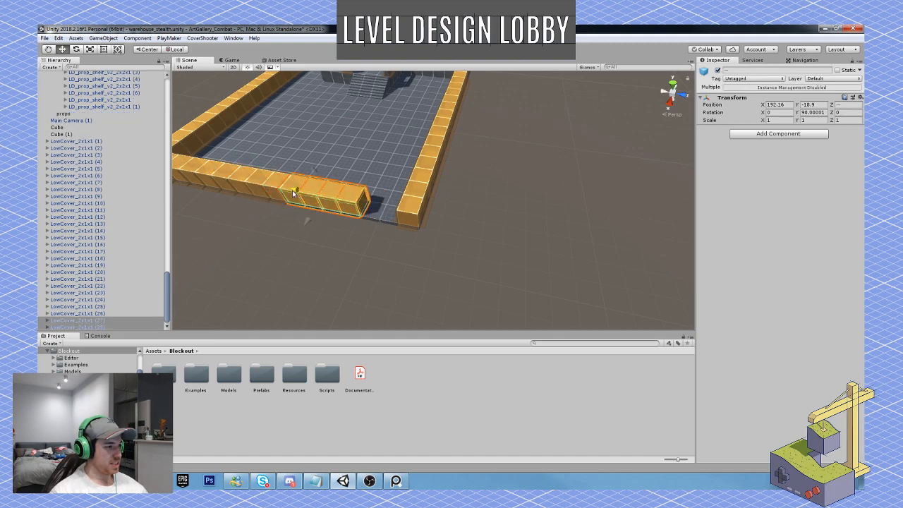
Duplicate the row's end block and place the copy at Z 2.7 to close the gap at the yard's outer corner.
{"action": "left_click", "coordinate": [352, 202]}
{"action": "key", "text": "ctrl+d"}
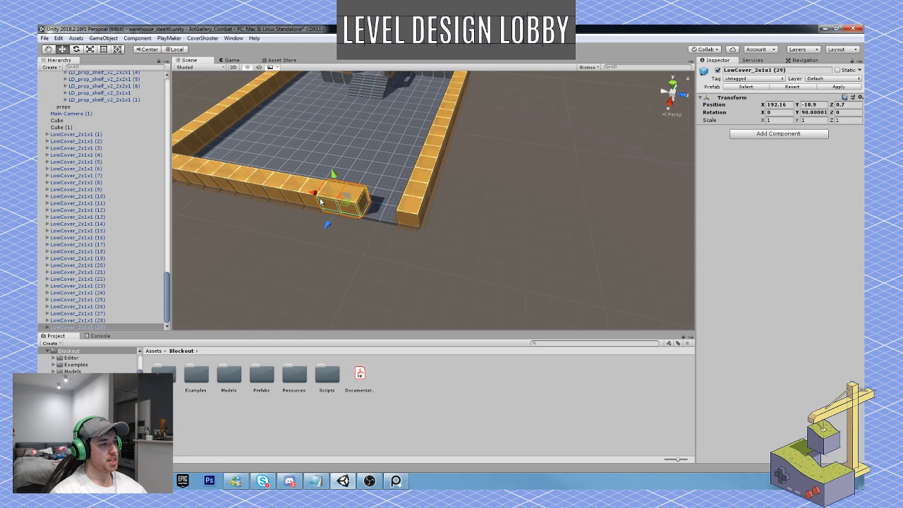
{"action": "left_click_drag", "start_coordinate": [334, 203], "coordinate": [511, 147]}
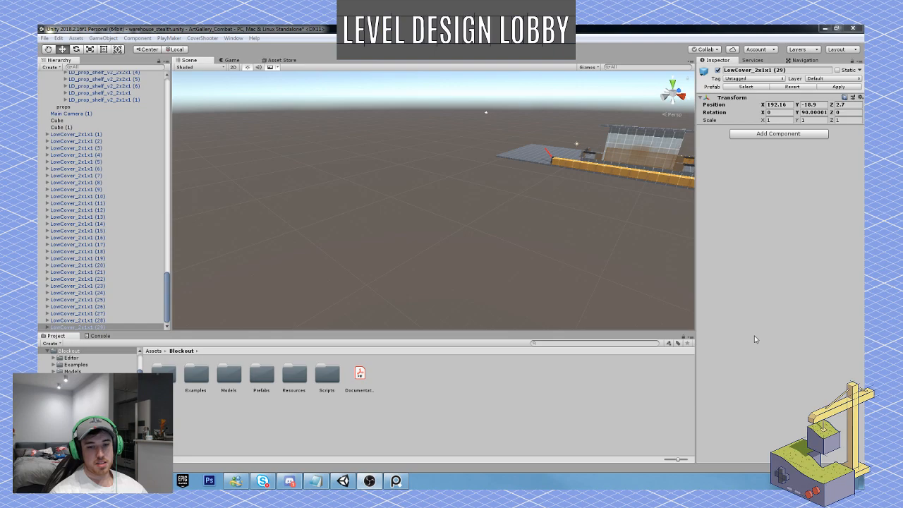
Duplicate the first two low cover blocks beside the barrier and move the copies to the opposite edge at Z 176.14, near the floor's far corner.
{"action": "right_click_drag", "start_coordinate": [525, 230], "coordinate": [623, 258]}
{"action": "key", "text": "w"}
{"action": "right_click_drag", "start_coordinate": [429, 232], "coordinate": [426, 217]}
{"action": "left_click", "coordinate": [523, 286]}
{"action": "left_click", "coordinate": [501, 287], "text": "shift"}
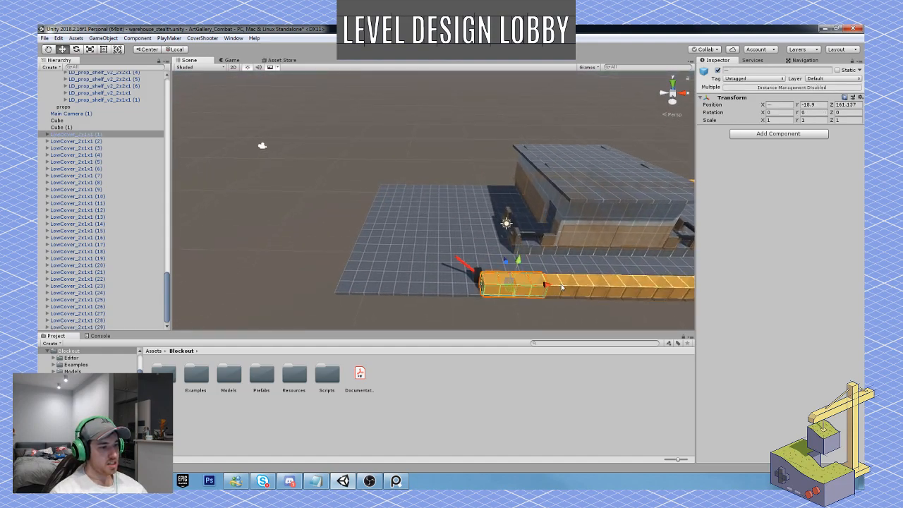
{"action": "key", "text": "e"}
{"action": "right_click_drag", "start_coordinate": [541, 286], "coordinate": [495, 272]}
{"action": "key", "text": "ctrl+d"}
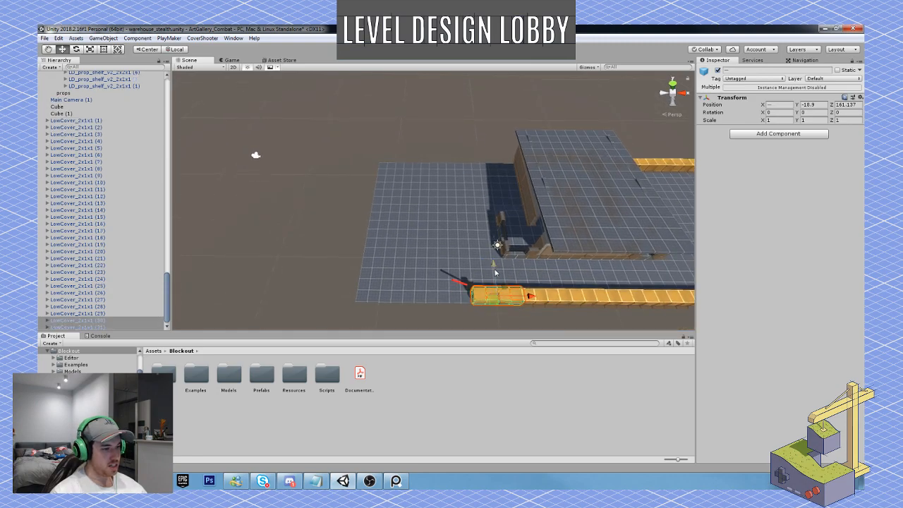
{"action": "left_click_drag", "start_coordinate": [495, 273], "coordinate": [474, 93]}
{"action": "left_click_drag", "start_coordinate": [512, 168], "coordinate": [454, 163]}
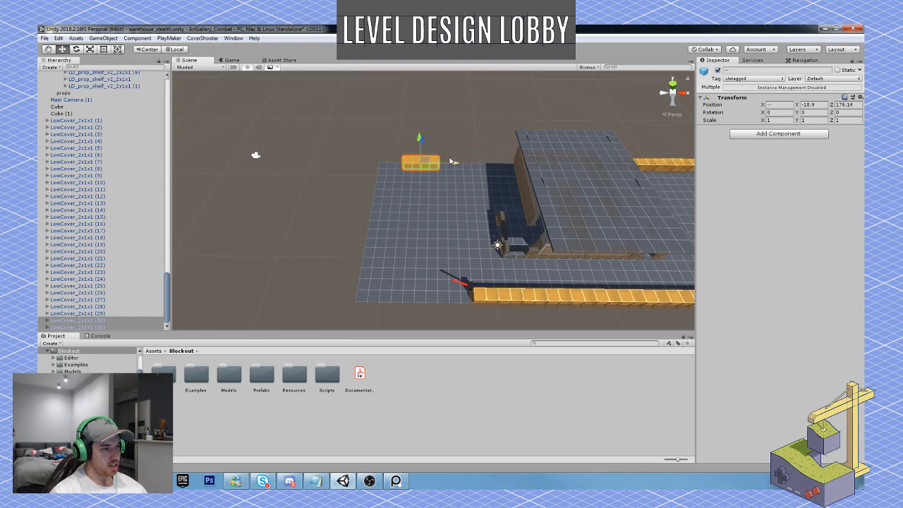
Duplicate the pair of low cover blocks and shift the copies along X toward the floor's far corner.
{"action": "scroll", "coordinate": [462, 163], "scroll_direction": "up", "scroll_amount": 5}
{"action": "key", "text": "ctrl+d"}
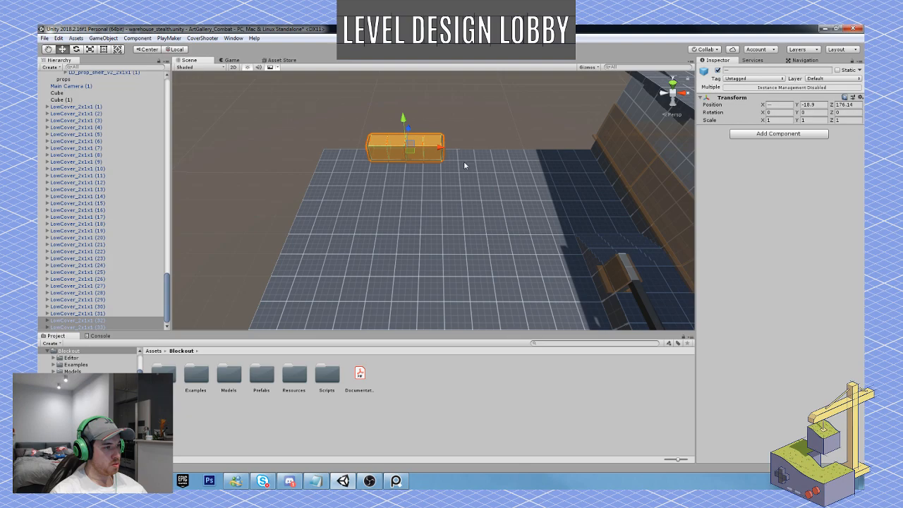
{"action": "left_click_drag", "start_coordinate": [440, 148], "coordinate": [371, 144]}
Select the whole end low cover block and move it back along X to X -3.69, in line with the floor's corner.
{"action": "left_click", "coordinate": [318, 152]}
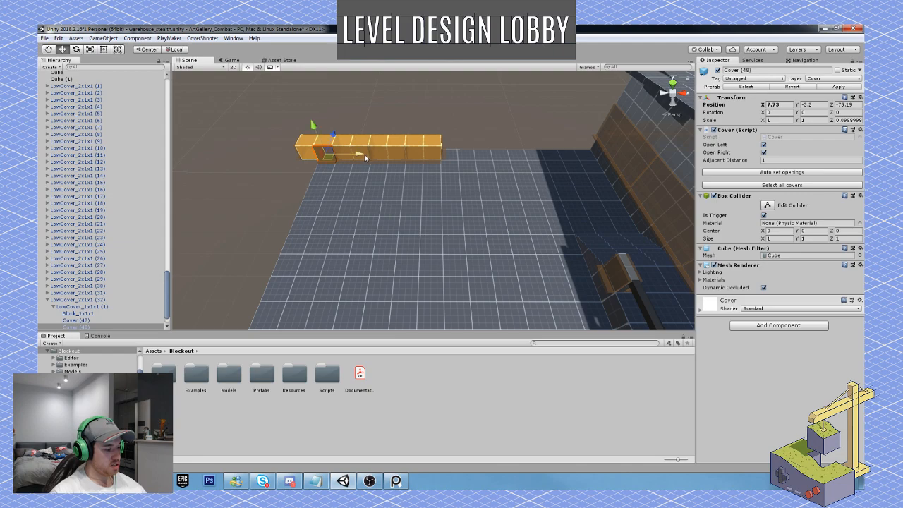
{"action": "left_click", "coordinate": [389, 93]}
{"action": "left_click", "coordinate": [302, 145]}
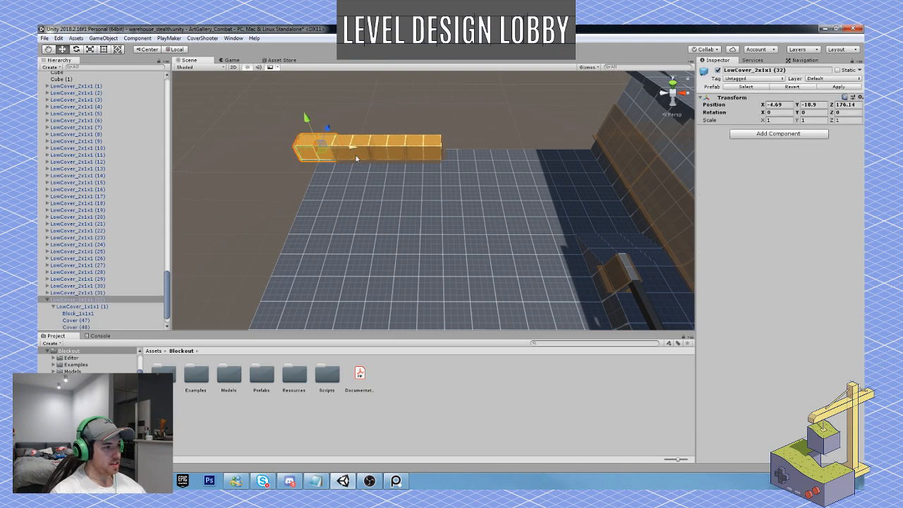
{"action": "left_click_drag", "start_coordinate": [355, 147], "coordinate": [370, 153]}
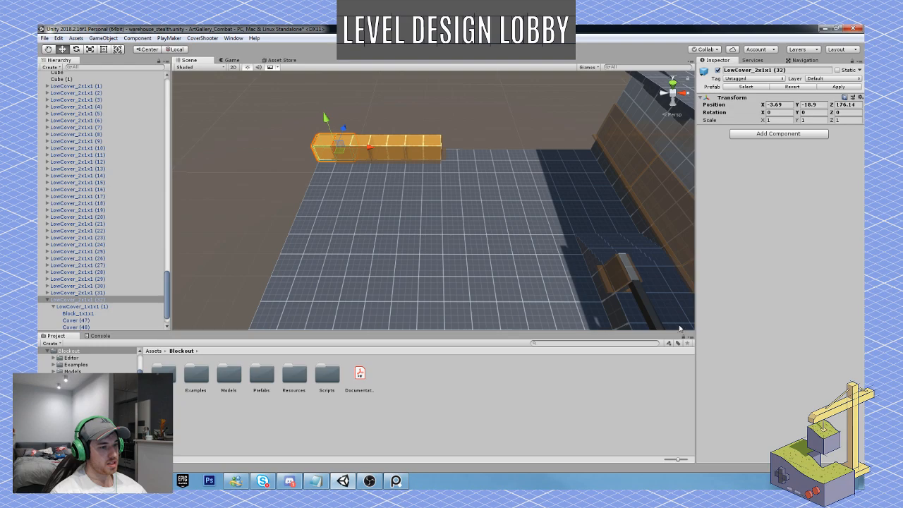
Duplicate the two blocks at the inner end of the far cover row and move the copies along X to the warehouse side, leaving an opening.
{"action": "left_click", "coordinate": [428, 153]}
{"action": "left_click", "coordinate": [378, 144], "text": "shift"}
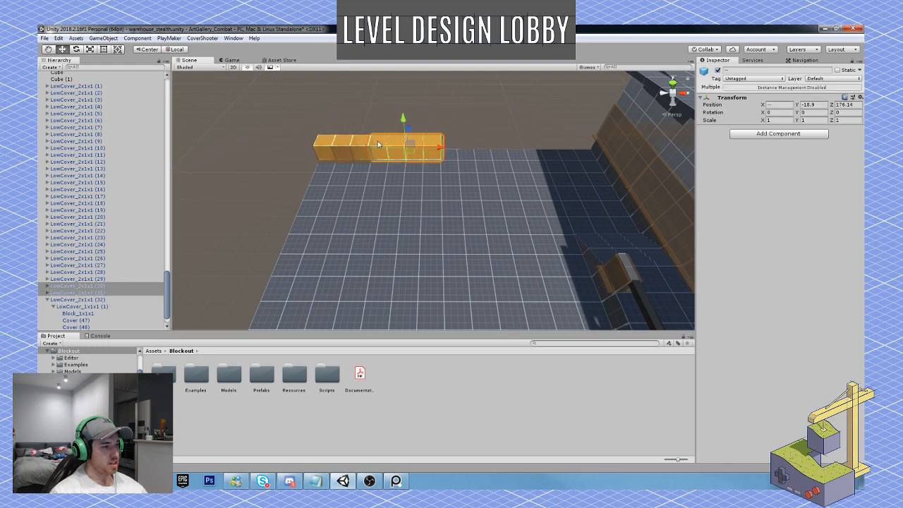
{"action": "key", "text": "ctrl+d"}
{"action": "left_click_drag", "start_coordinate": [434, 151], "coordinate": [596, 162]}
{"action": "left_click_drag", "start_coordinate": [496, 190], "coordinate": [518, 186], "text": "alt"}
{"action": "scroll", "coordinate": [470, 171], "scroll_direction": "up", "scroll_amount": 6}
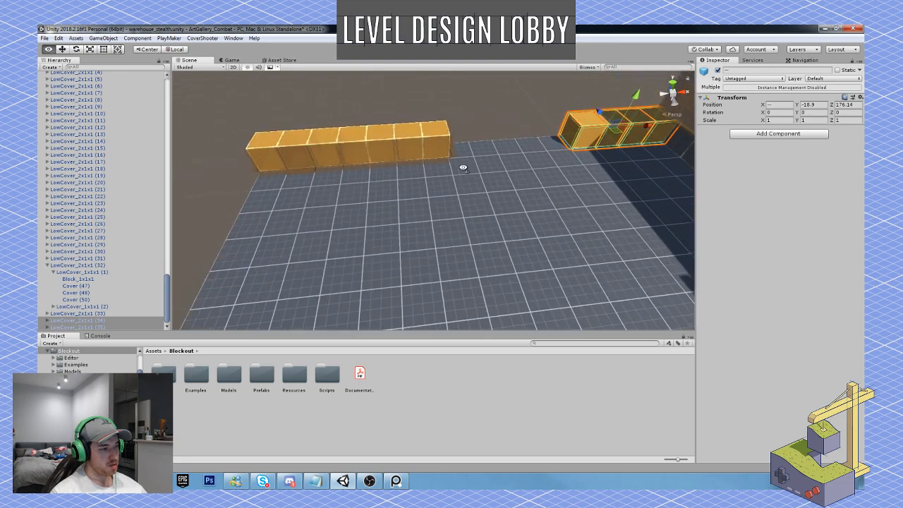
{"action": "left_click", "coordinate": [393, 134]}
{"action": "left_click_drag", "start_coordinate": [431, 133], "coordinate": [401, 135]}
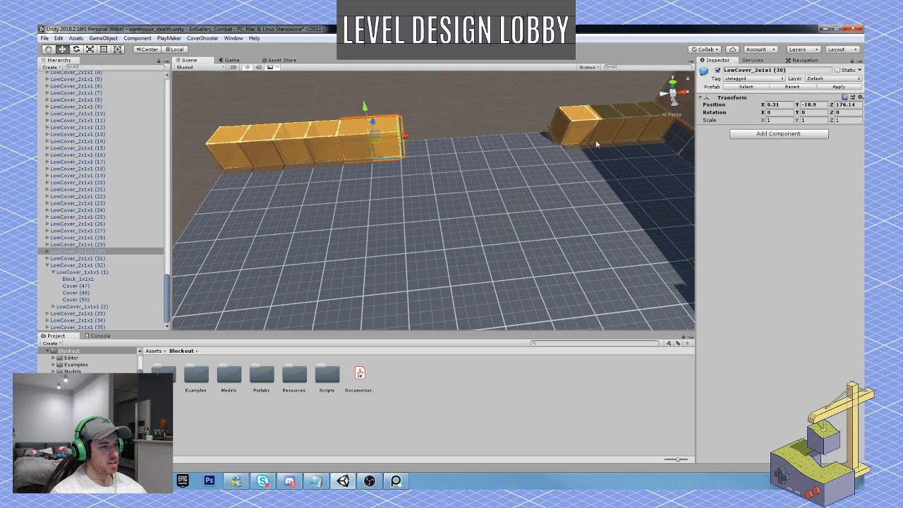
{"action": "left_click", "coordinate": [588, 131]}
{"action": "key", "text": "d"}
{"action": "right_click_drag", "start_coordinate": [573, 146], "coordinate": [573, 148]}
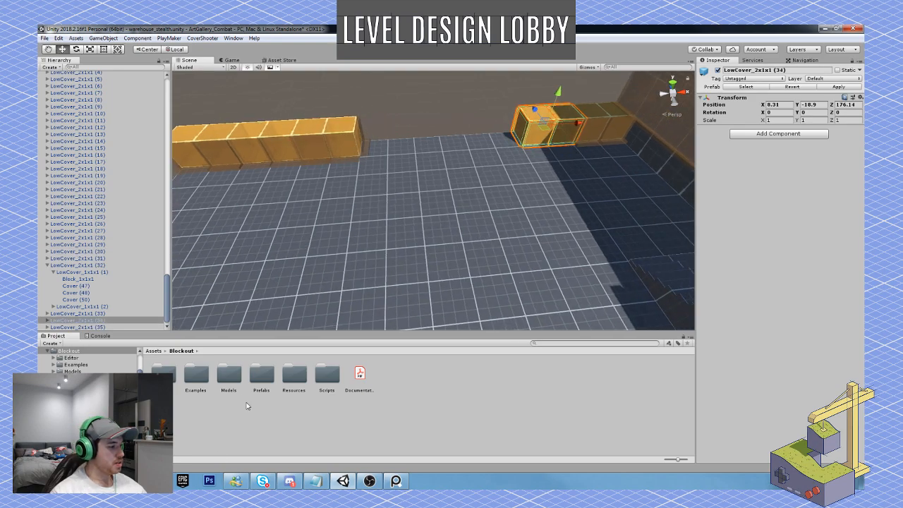
Open the Prefabs folder and add a LowCover_1x1x1 block to the scene.
{"action": "scroll", "coordinate": [88, 360], "scroll_direction": "down", "scroll_amount": 3}
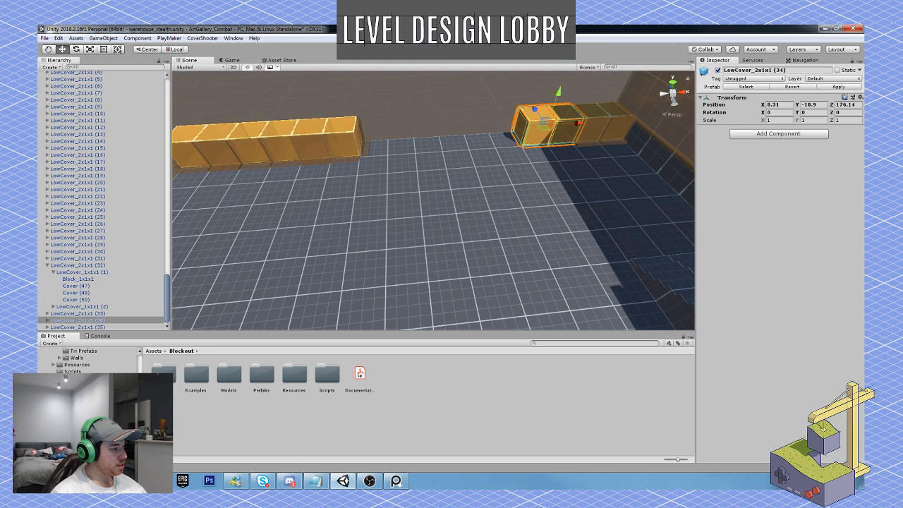
{"action": "double_click", "coordinate": [261, 373]}
{"action": "scroll", "coordinate": [534, 411], "scroll_direction": "down", "scroll_amount": 3}
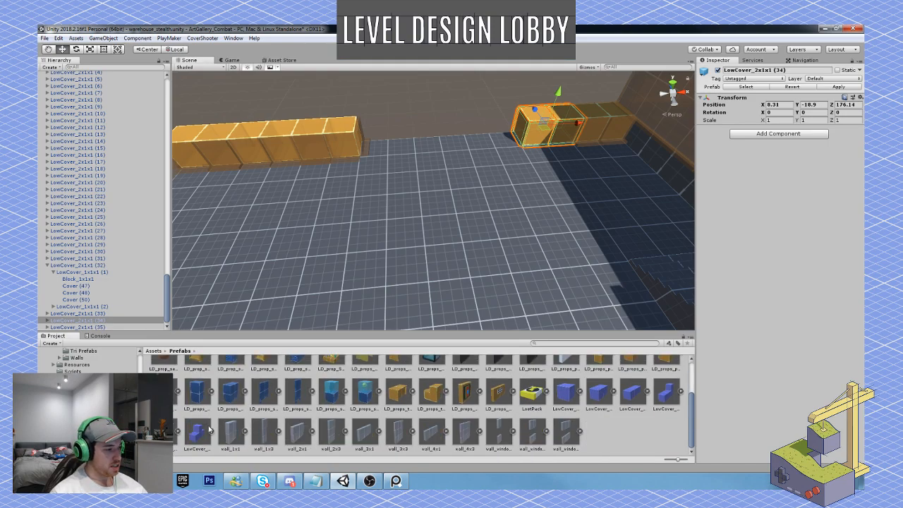
{"action": "left_click_drag", "start_coordinate": [567, 395], "coordinate": [404, 165]}
{"action": "left_click_drag", "start_coordinate": [408, 175], "coordinate": [424, 193]}
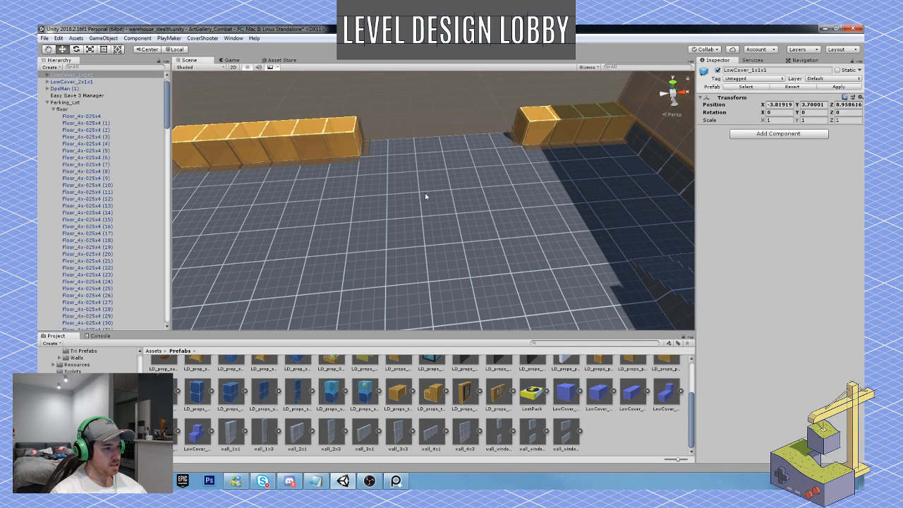
Move the new single block to X -12.56, Z 84.78, beside the end of the cover row at the opening.
{"action": "scroll", "coordinate": [424, 193], "scroll_direction": "down", "scroll_amount": 10}
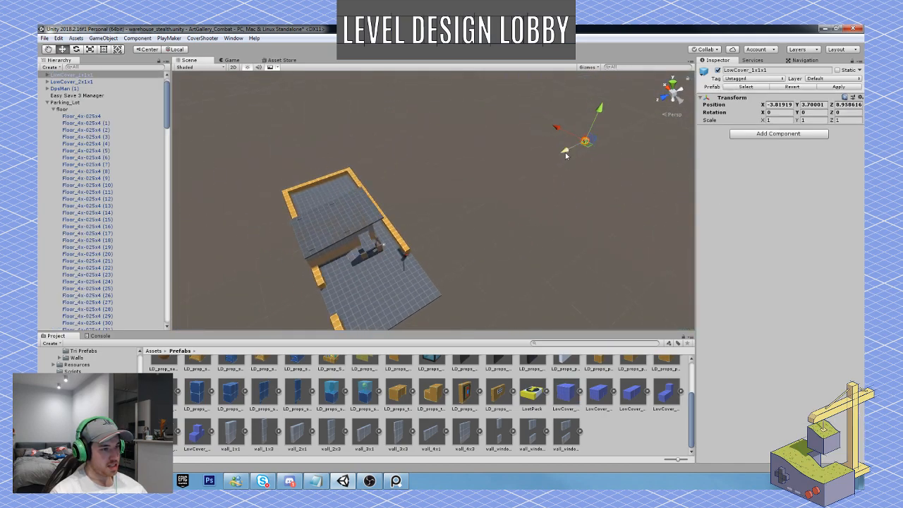
{"action": "left_click_drag", "start_coordinate": [583, 135], "coordinate": [284, 238]}
{"action": "scroll", "coordinate": [420, 316], "scroll_direction": "up", "scroll_amount": 5}
{"action": "scroll", "coordinate": [284, 237], "scroll_direction": "up", "scroll_amount": 4, "text": "alt"}
{"action": "left_click_drag", "start_coordinate": [376, 254], "coordinate": [345, 238], "text": "alt"}
{"action": "scroll", "coordinate": [345, 238], "scroll_direction": "up", "scroll_amount": 3}
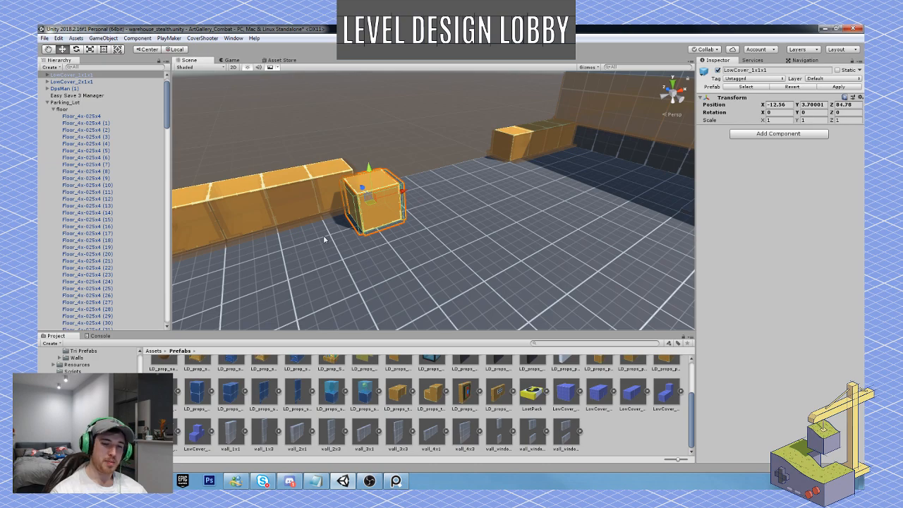
{"action": "left_click_drag", "start_coordinate": [323, 235], "coordinate": [337, 196], "text": "alt"}
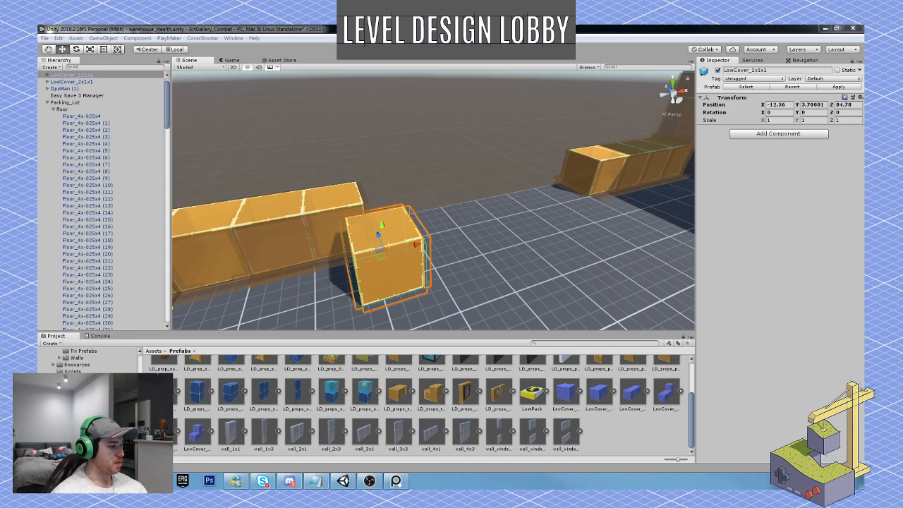
Switch to the OutBlock-Stealth deck in Google Slides, review it from the title slide to the warehouse 2D map, and return to Unity.
{"action": "left_click", "coordinate": [156, 481]}
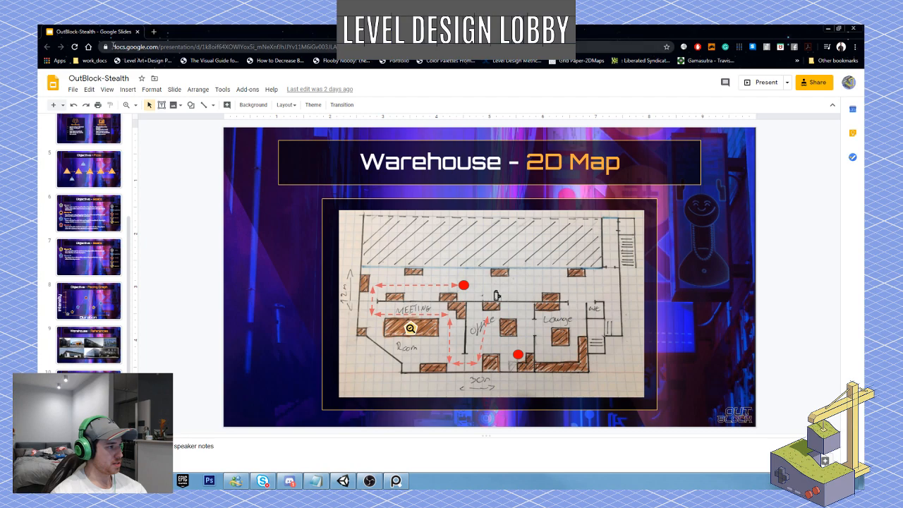
{"action": "scroll", "coordinate": [89, 217], "scroll_direction": "up", "scroll_amount": 5}
{"action": "left_click", "coordinate": [91, 127]}
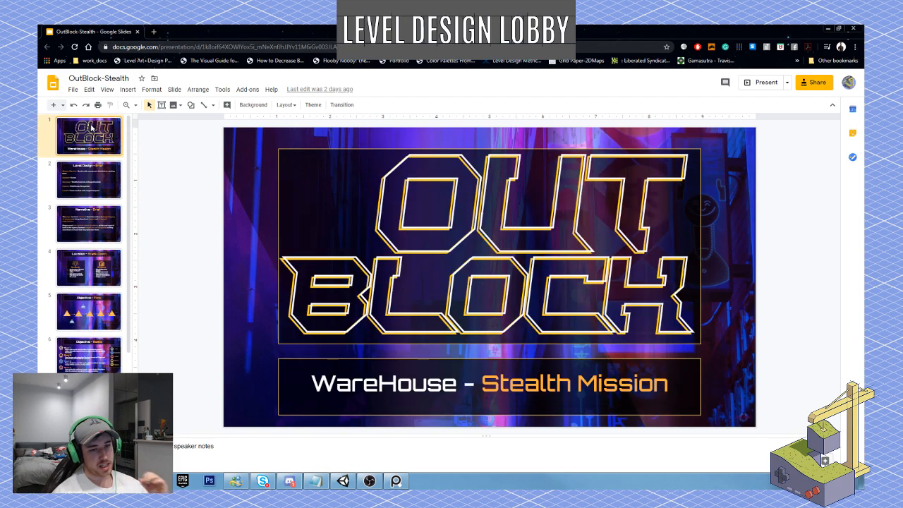
{"action": "key", "text": "Down"}
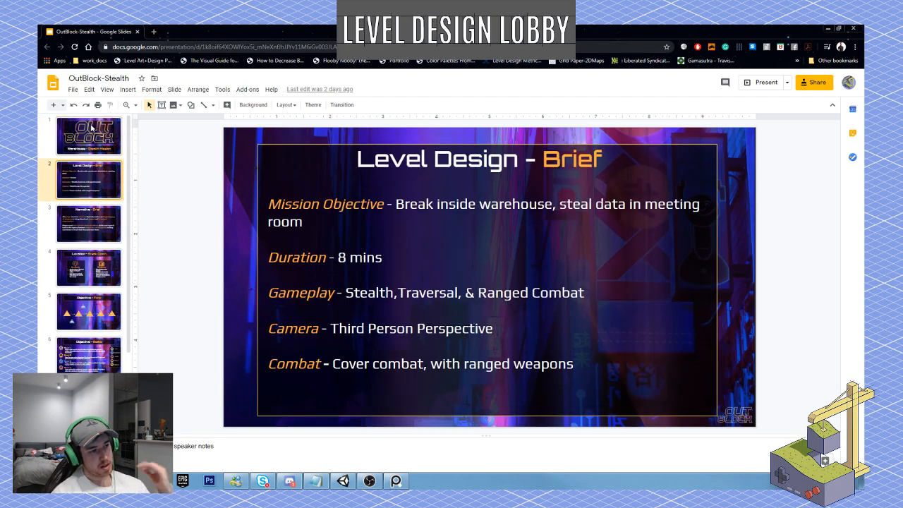
{"action": "key", "text": "Down"}
{"action": "key", "text": "Down"}
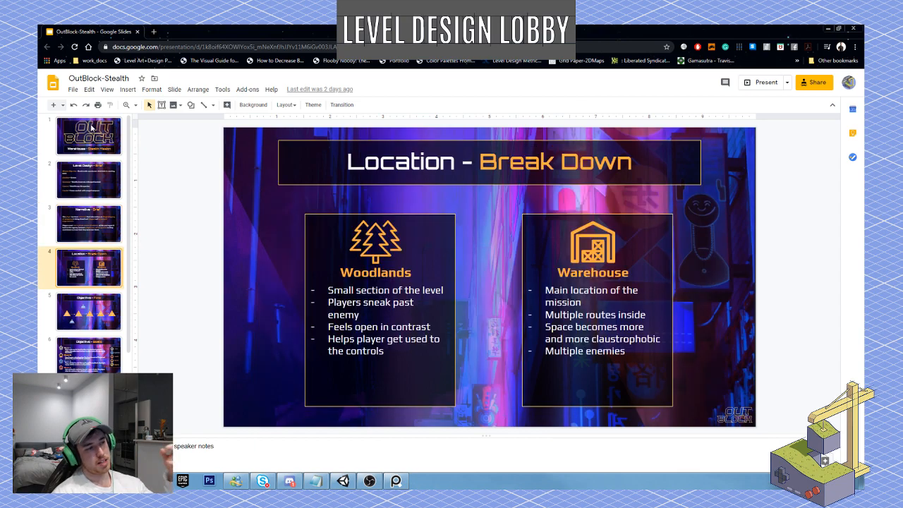
{"action": "key", "text": "Down"}
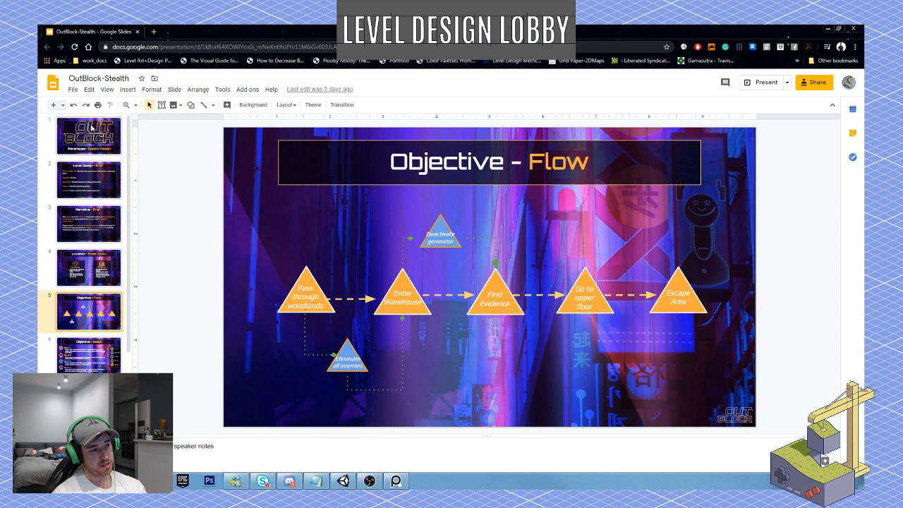
{"action": "key", "text": "Down"}
{"action": "key", "text": "Down"}
{"action": "key", "text": "Down"}
{"action": "key", "text": "Down"}
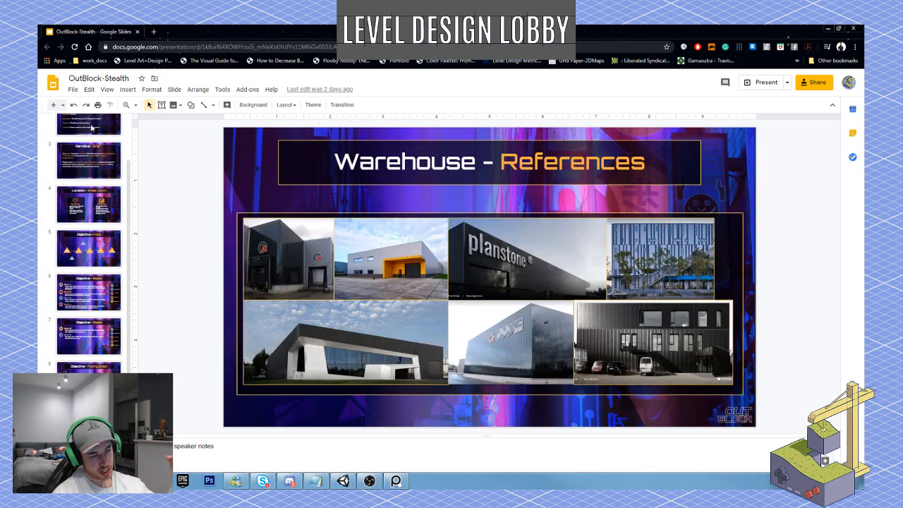
{"action": "key", "text": "Down"}
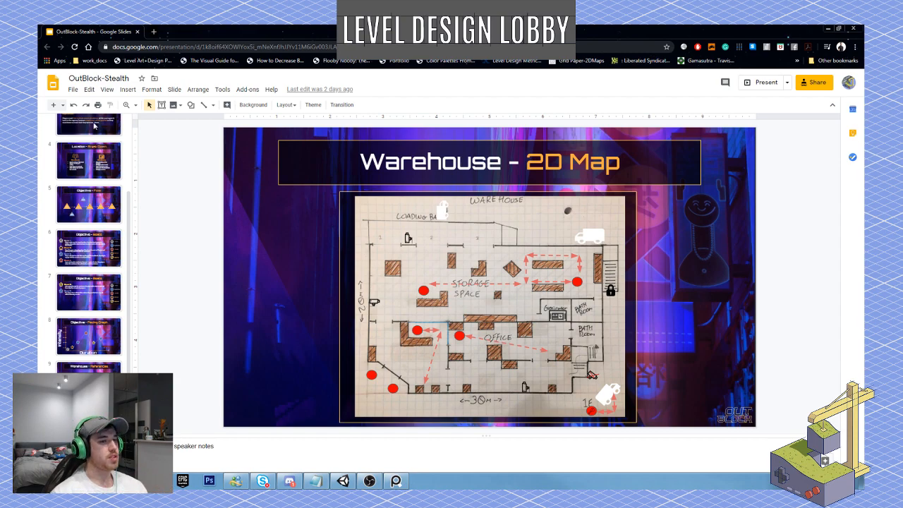
{"action": "left_click", "coordinate": [829, 29]}
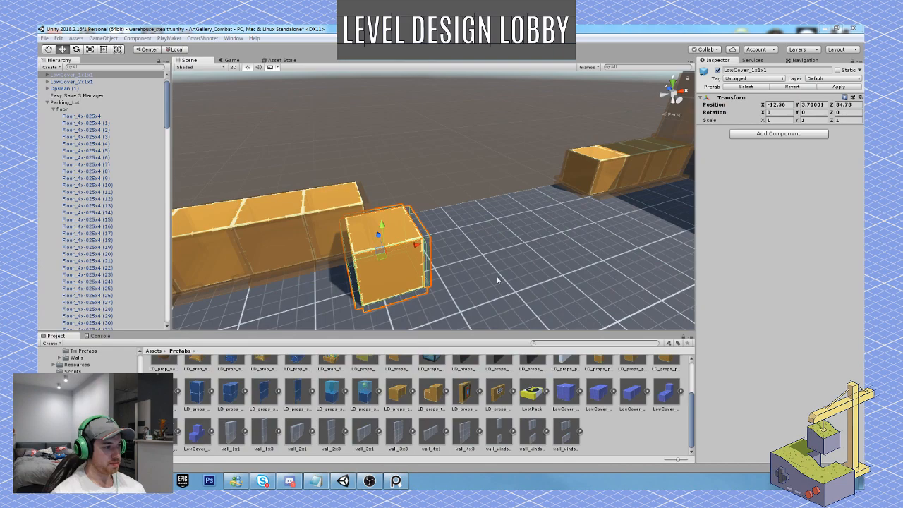
Tilt the single block to Z rotation -20 and move it against the row's end at X -10.91, Y 5.588, Z 86.079.
{"action": "key", "text": "f"}
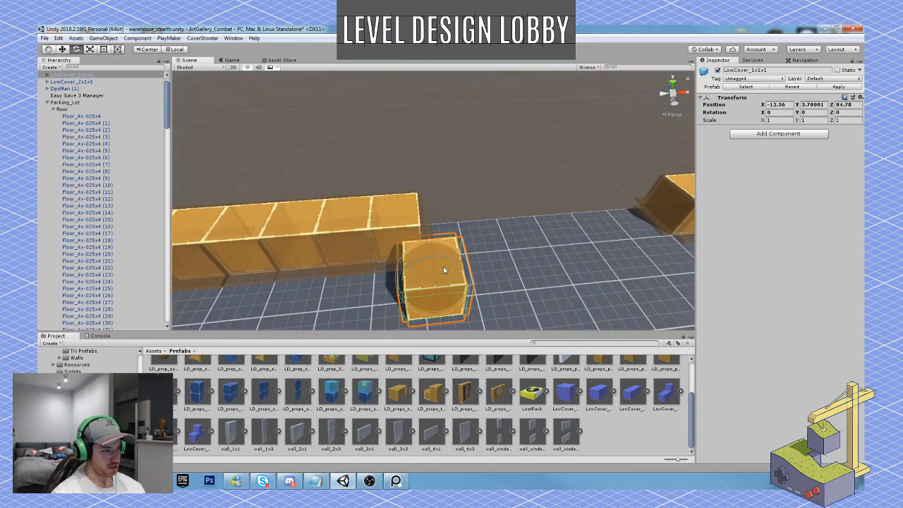
{"action": "left_click_drag", "start_coordinate": [447, 264], "coordinate": [377, 273]}
{"action": "key", "text": "w"}
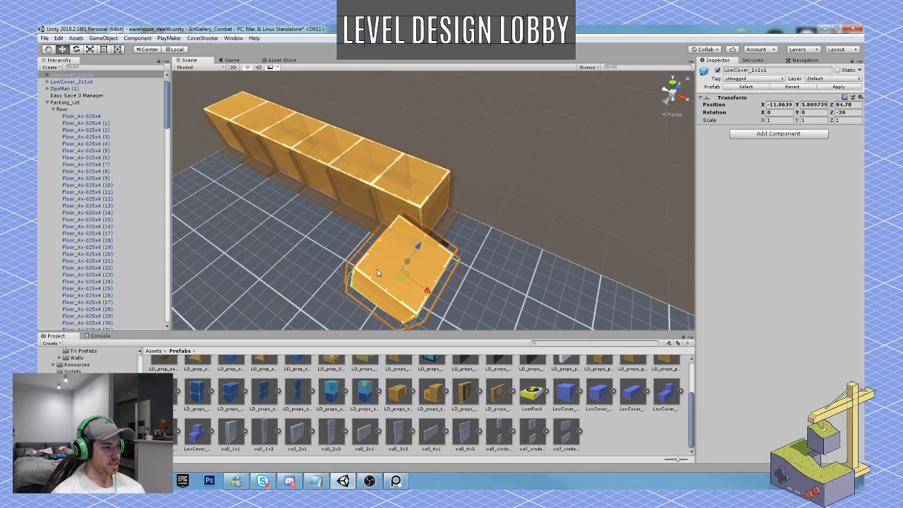
{"action": "left_click_drag", "start_coordinate": [417, 249], "coordinate": [514, 166], "text": "alt"}
{"action": "left_click_drag", "start_coordinate": [397, 160], "coordinate": [445, 186]}
Duplicate the tilted block, lower the copy beside it at X -11.812, Y 1.966, and rotate it to Z 6.773.
{"action": "key", "text": "ctrl+d"}
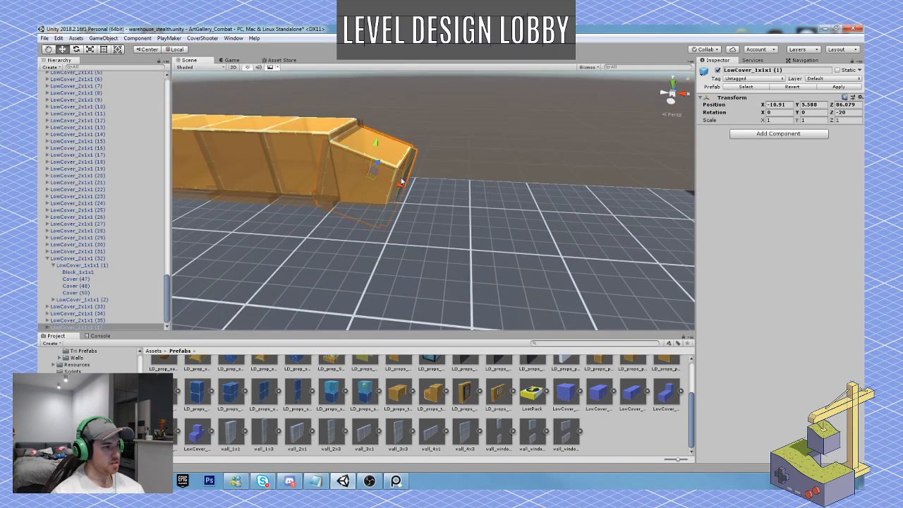
{"action": "key", "text": "Delete"}
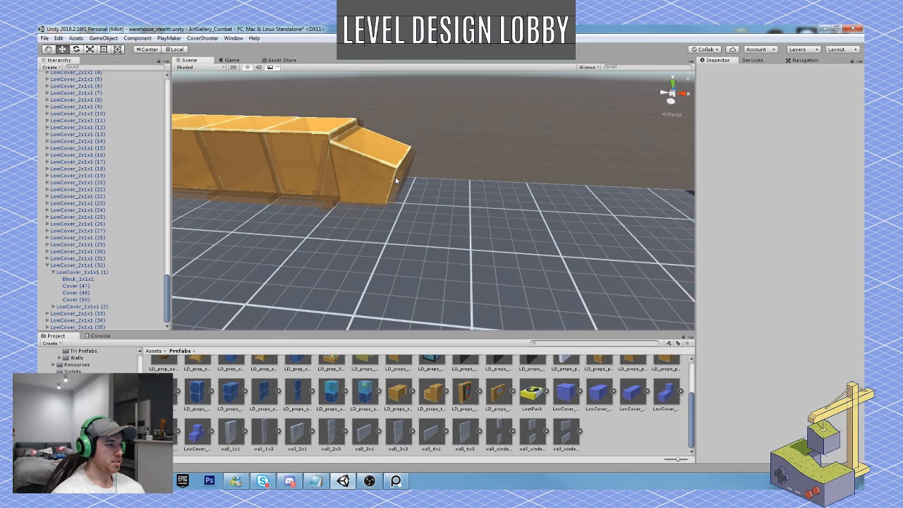
{"action": "left_click", "coordinate": [310, 146]}
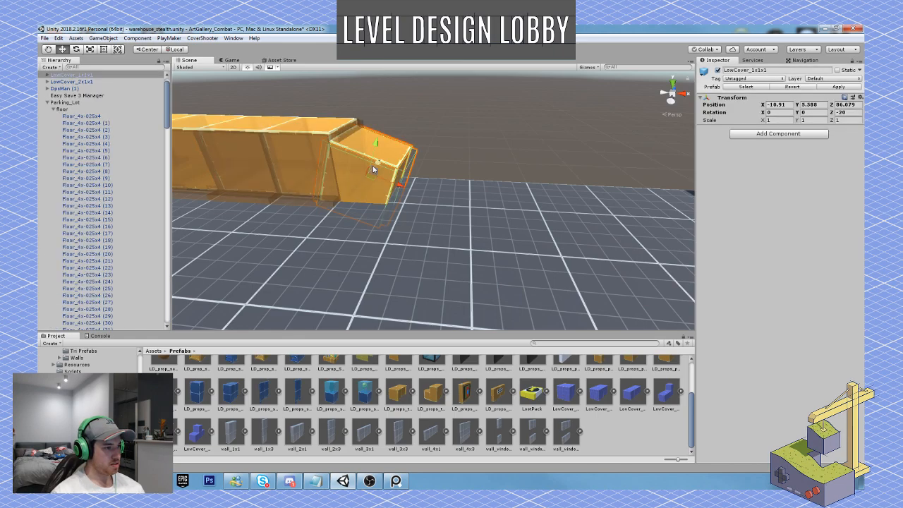
{"action": "key", "text": "ctrl+d"}
{"action": "left_click_drag", "start_coordinate": [401, 188], "coordinate": [424, 183]}
{"action": "key", "text": "e"}
{"action": "key", "text": "w"}
{"action": "key", "text": "e"}
{"action": "key", "text": "w"}
{"action": "left_click_drag", "start_coordinate": [458, 210], "coordinate": [457, 210]}
{"action": "right_click_drag", "start_coordinate": [462, 211], "coordinate": [486, 226]}
{"action": "left_click", "coordinate": [538, 201]}
{"action": "right_click_drag", "start_coordinate": [538, 201], "coordinate": [515, 210]}
Duplicate the lower tilted block and move the copy across the opening to X -7.31, Y 2.5, against the opposite row's end.
{"action": "left_click", "coordinate": [317, 210]}
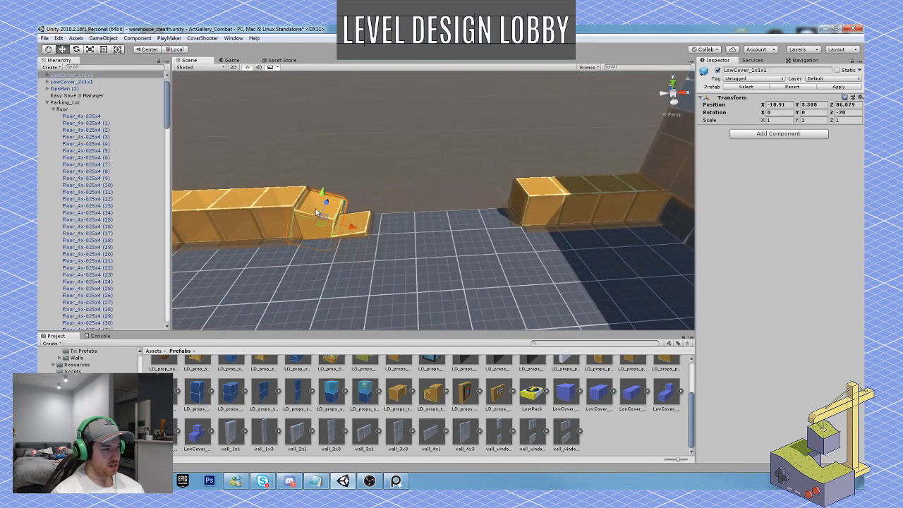
{"action": "left_click", "coordinate": [367, 224]}
{"action": "key", "text": "ctrl+d"}
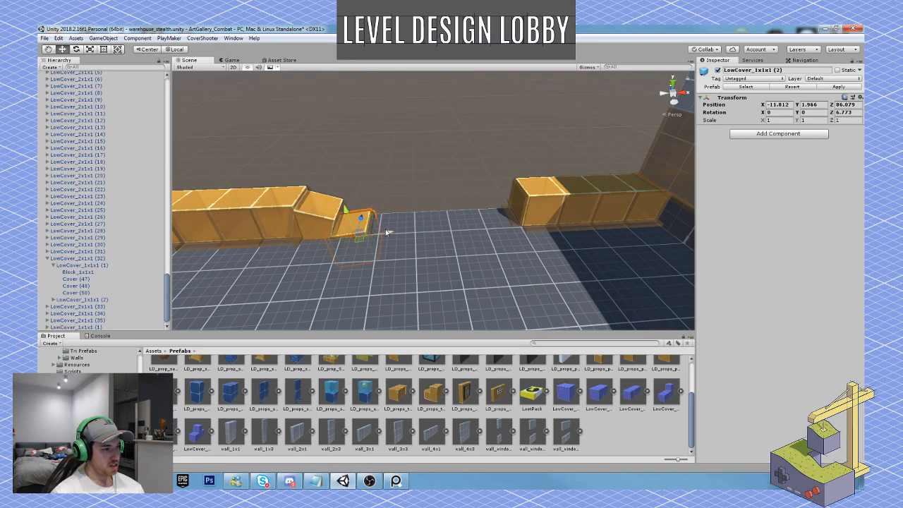
{"action": "left_click_drag", "start_coordinate": [368, 226], "coordinate": [543, 223]}
{"action": "right_click_drag", "start_coordinate": [503, 229], "coordinate": [501, 218]}
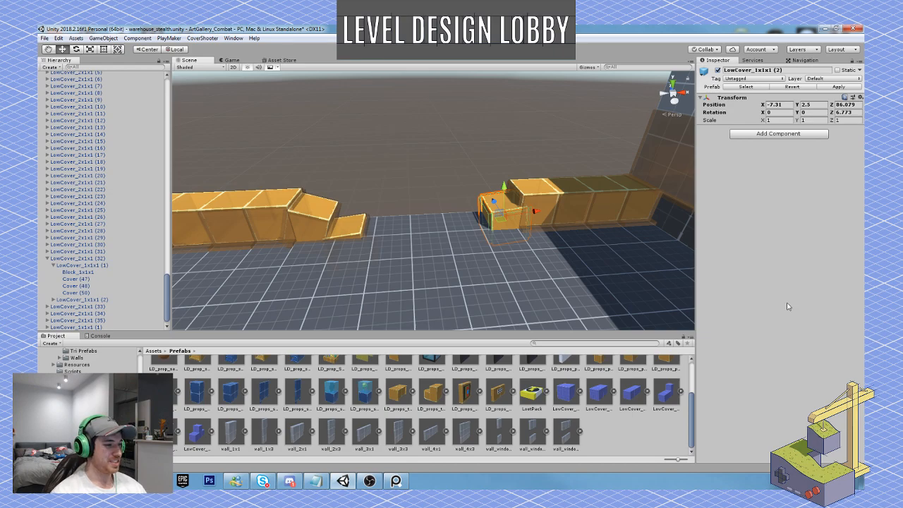
Duplicate the block across the opening, place the copy in front of it at X -6.277, Y 5.271, and tilt it to Z -21.99.
{"action": "scroll", "coordinate": [570, 230], "scroll_direction": "up", "scroll_amount": 3}
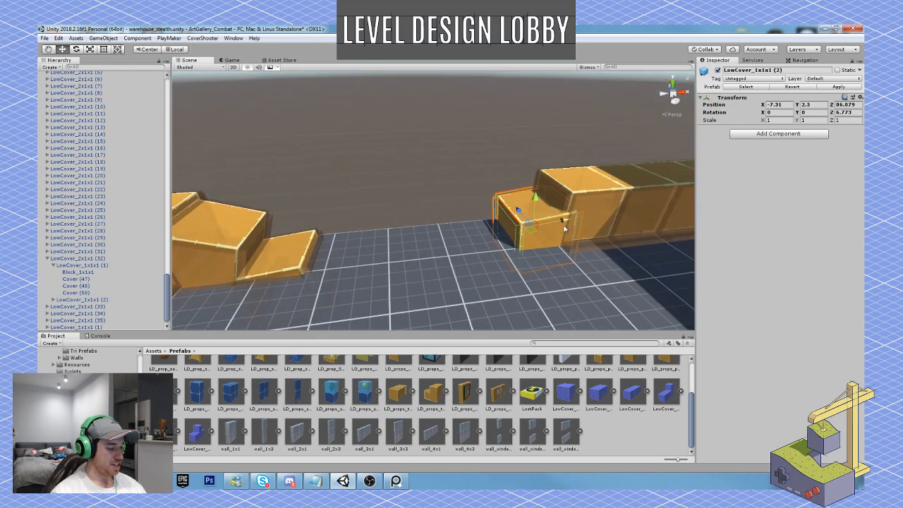
{"action": "key", "text": "ctrl+d"}
{"action": "left_click_drag", "start_coordinate": [542, 225], "coordinate": [514, 254]}
{"action": "key", "text": "w"}
{"action": "key", "text": "e"}
{"action": "key", "text": "w"}
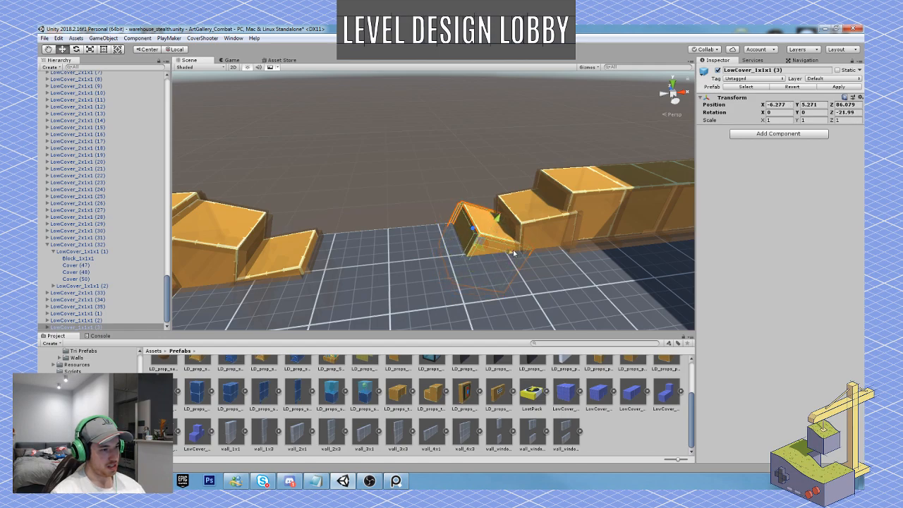
Examine the broken wall opening and the yard's perimeter from the warehouse side and from outside the boom gate.
{"action": "key", "text": "s"}
{"action": "right_click_drag", "start_coordinate": [514, 254], "coordinate": [466, 229]}
{"action": "key", "text": "s"}
{"action": "key", "text": "w"}
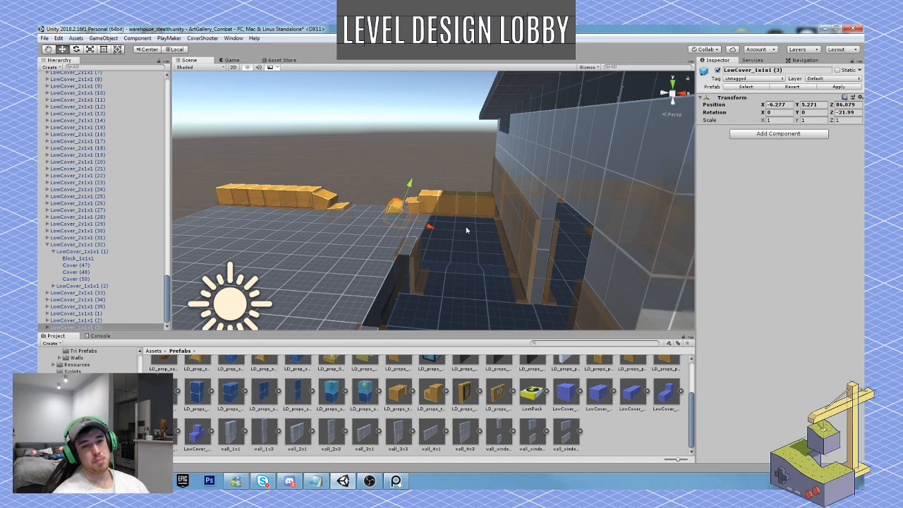
{"action": "key", "text": "s"}
{"action": "right_click_drag", "start_coordinate": [406, 247], "coordinate": [398, 249]}
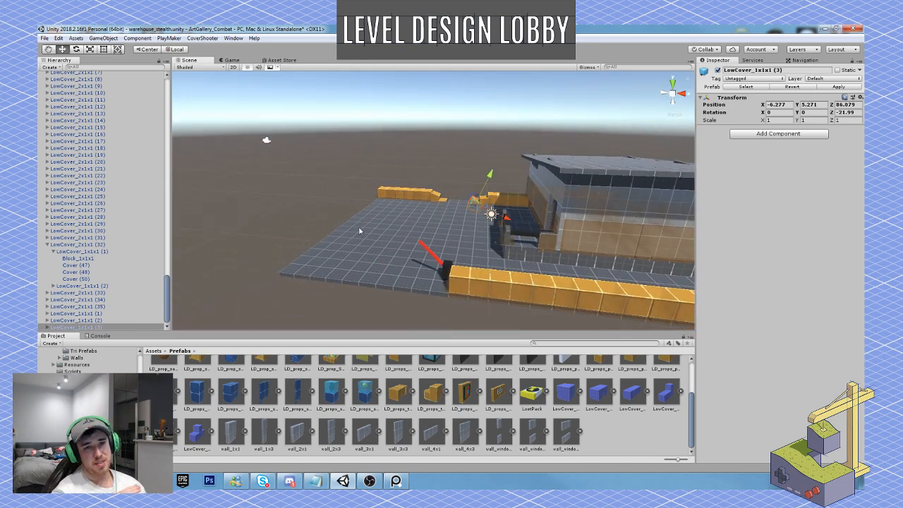
{"action": "left_click_drag", "start_coordinate": [359, 230], "coordinate": [425, 229], "text": "alt"}
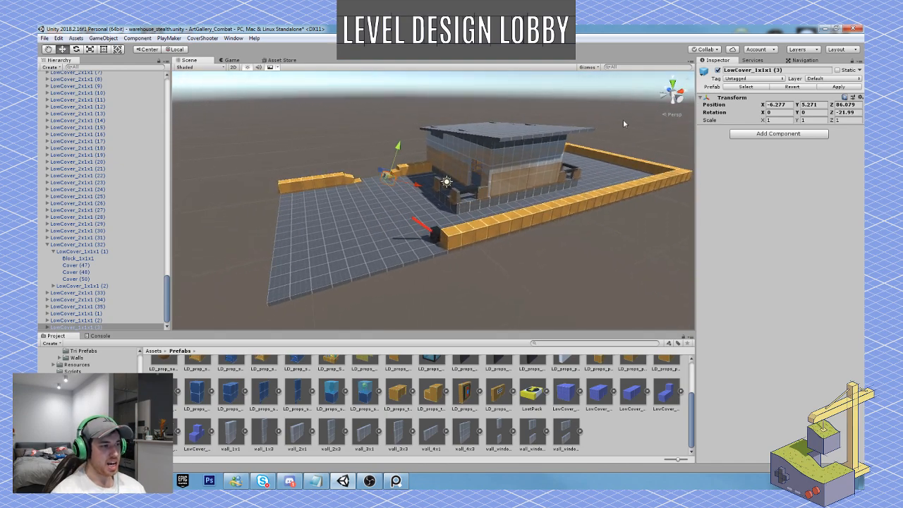
Duplicate two adjacent low cover blocks from the row at the yard's far end and move the copies near the gate to X 157.16.
{"action": "left_click", "coordinate": [639, 162]}
{"action": "left_click_drag", "start_coordinate": [637, 175], "coordinate": [643, 203], "text": "alt"}
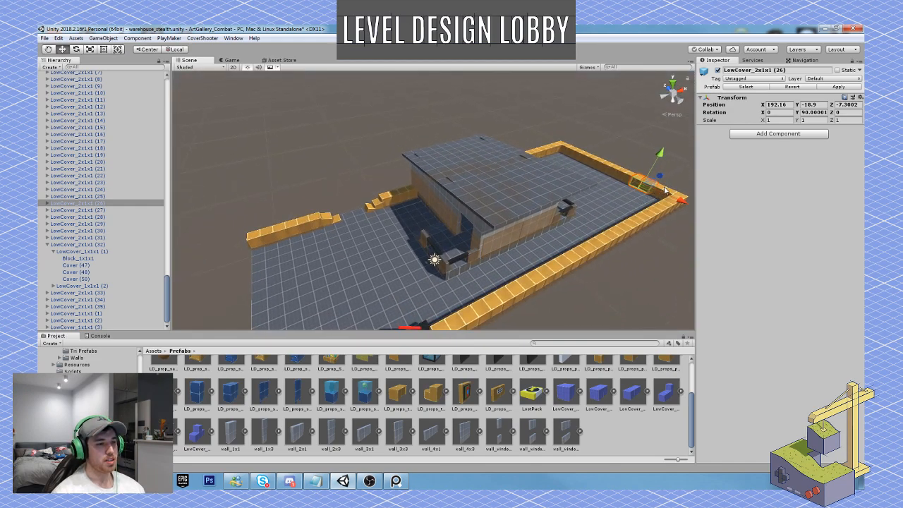
{"action": "left_click", "coordinate": [665, 190], "text": "shift"}
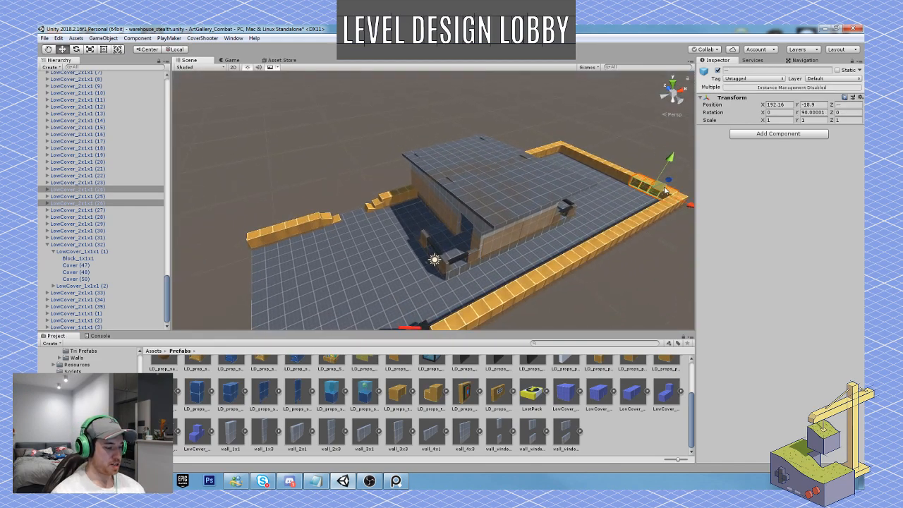
{"action": "key", "text": "ctrl+d"}
{"action": "left_click_drag", "start_coordinate": [666, 185], "coordinate": [515, 286]}
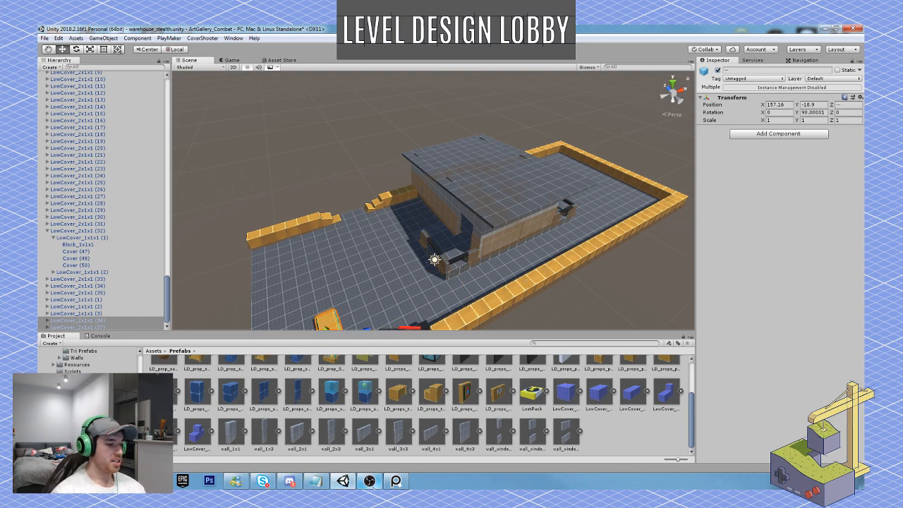
Shift the copied pair of blocks to the yard's open edge at X 153.16 and extend the row with another copied pair.
{"action": "left_click_drag", "start_coordinate": [494, 241], "coordinate": [460, 256], "text": "alt"}
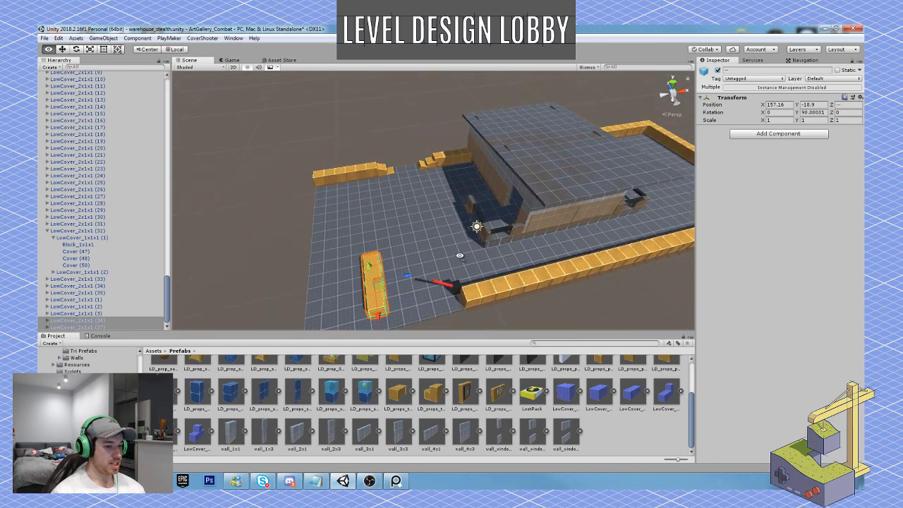
{"action": "key", "text": "w"}
{"action": "right_click_drag", "start_coordinate": [459, 256], "coordinate": [415, 287]}
{"action": "left_click_drag", "start_coordinate": [423, 240], "coordinate": [322, 228]}
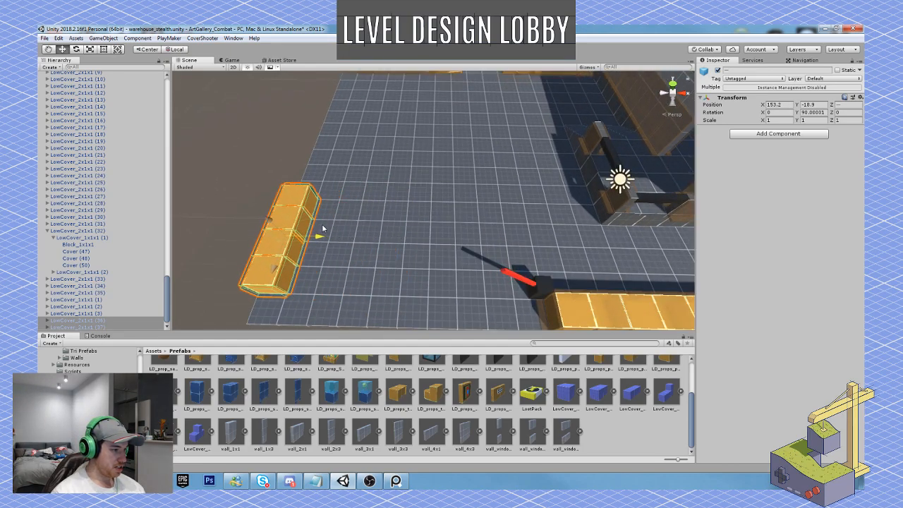
{"action": "key", "text": "ctrl+z"}
{"action": "left_click_drag", "start_coordinate": [329, 302], "coordinate": [347, 205], "text": "alt"}
{"action": "left_click_drag", "start_coordinate": [392, 188], "coordinate": [333, 181], "text": "alt"}
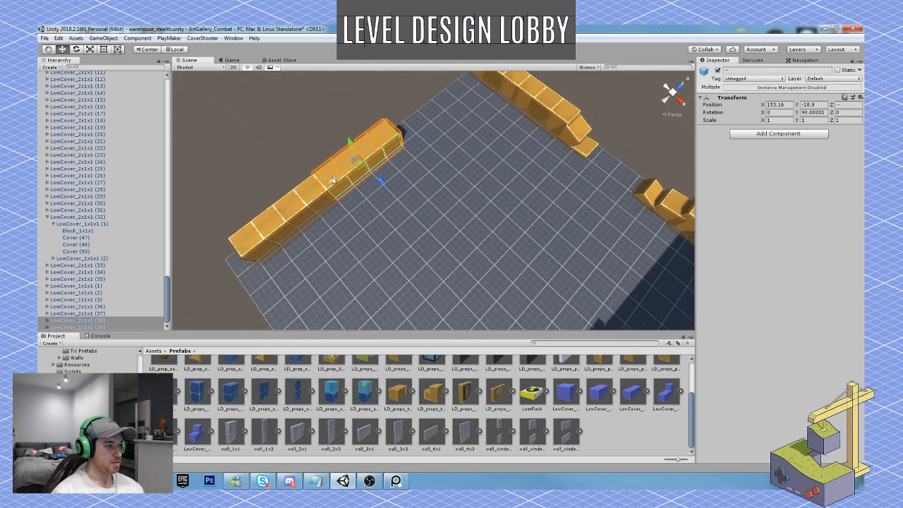
Duplicate the row's end block repeatedly, placing copies at Z -1.3, 0.7 and 2.7 to close the corner with the broken wall row.
{"action": "left_click", "coordinate": [389, 144]}
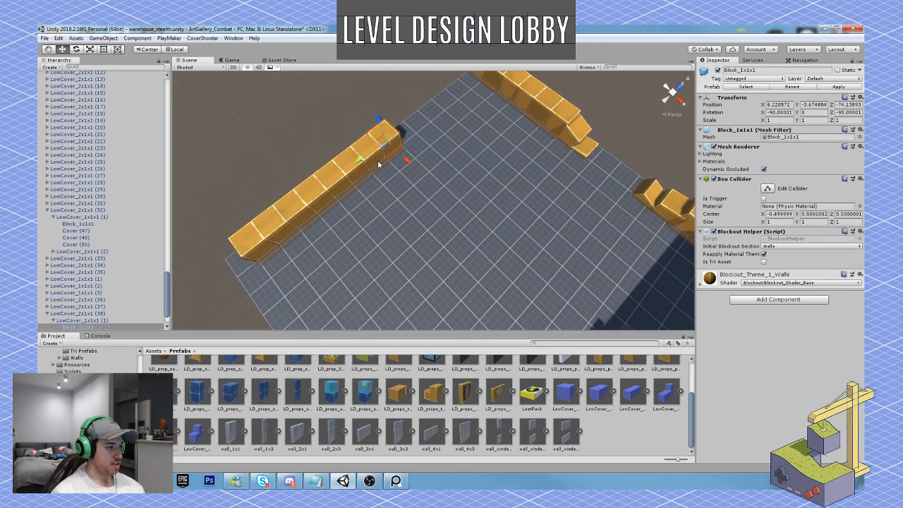
{"action": "left_click", "coordinate": [367, 148]}
{"action": "key", "text": "ctrl+d"}
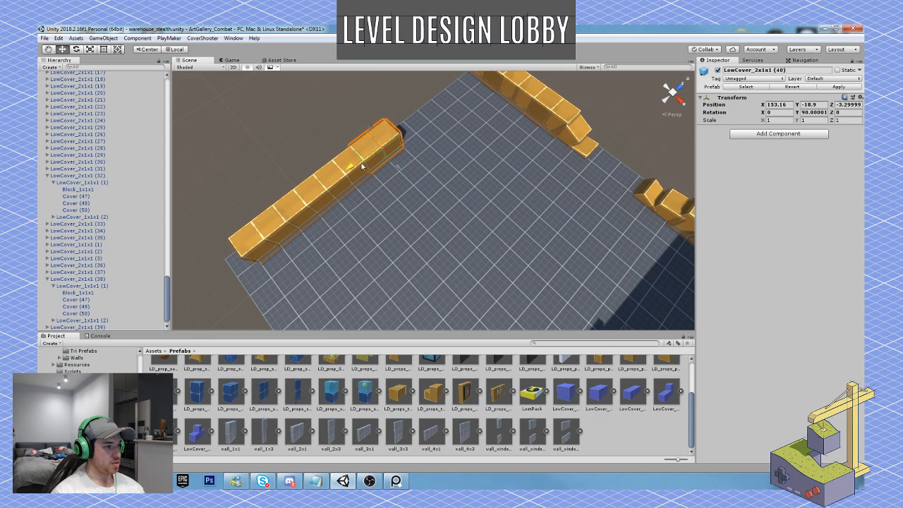
{"action": "left_click_drag", "start_coordinate": [368, 147], "coordinate": [348, 154], "text": "ctrl"}
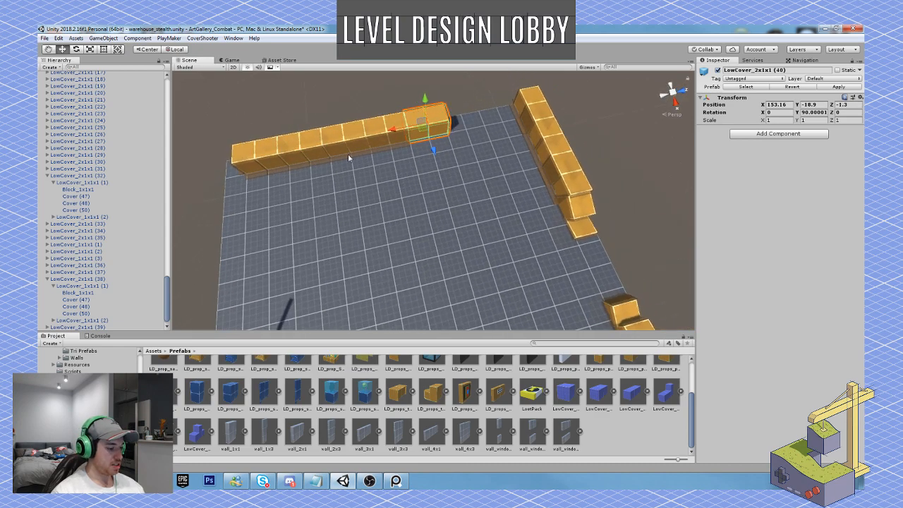
{"action": "key", "text": "ctrl+d"}
{"action": "left_click_drag", "start_coordinate": [390, 134], "coordinate": [434, 127], "text": "ctrl"}
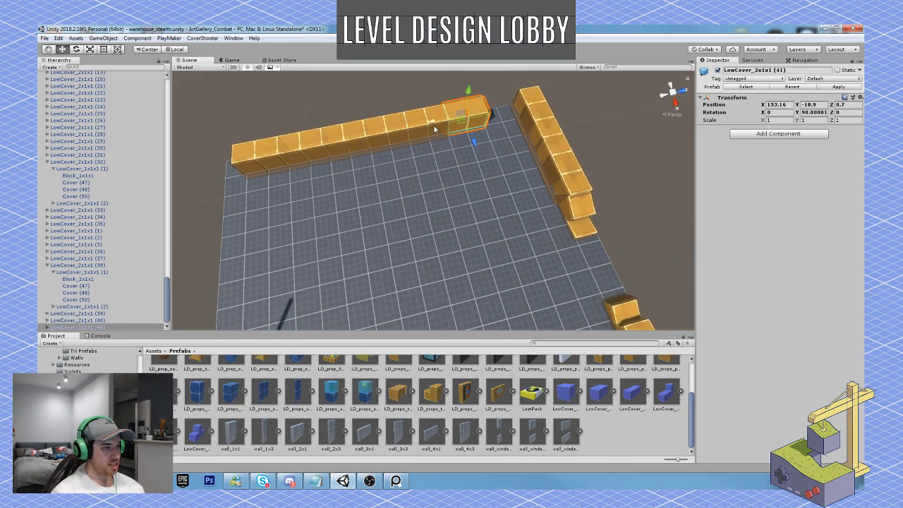
{"action": "key", "text": "ctrl+d"}
{"action": "left_click_drag", "start_coordinate": [452, 120], "coordinate": [465, 118], "text": "ctrl"}
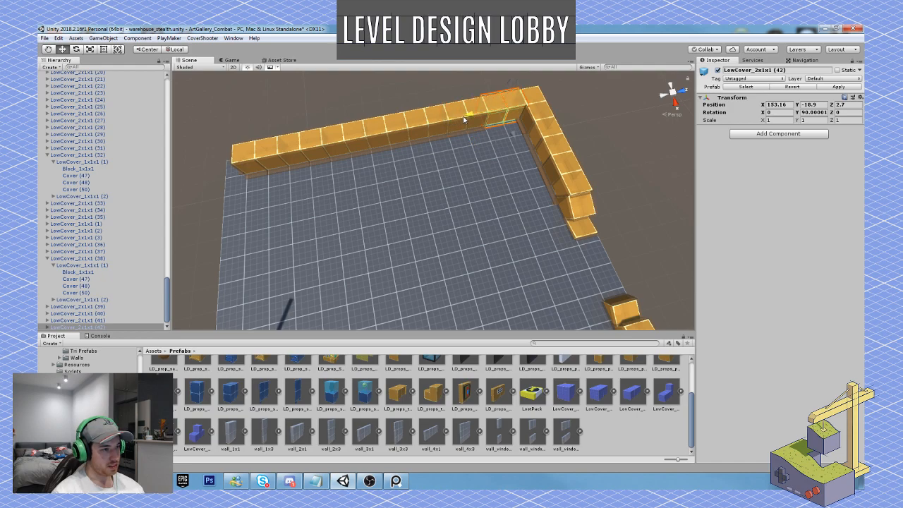
Open the vehicle prefabs folder of the SimpleTown assets.
{"action": "left_click_drag", "start_coordinate": [421, 222], "coordinate": [599, 182], "text": "alt"}
{"action": "right_click_drag", "start_coordinate": [599, 181], "coordinate": [637, 143]}
{"action": "right_click_drag", "start_coordinate": [452, 209], "coordinate": [484, 176]}
{"action": "key", "text": "w"}
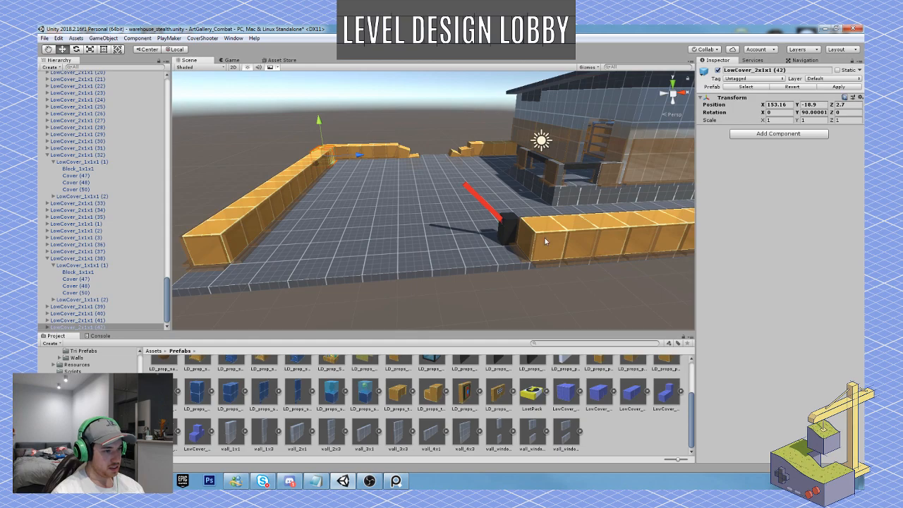
{"action": "scroll", "coordinate": [84, 381], "scroll_direction": "down", "scroll_amount": 1}
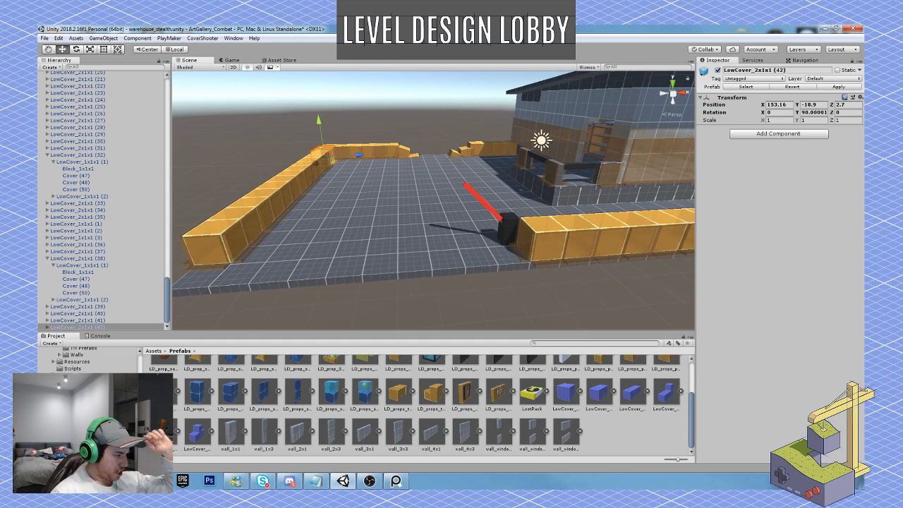
{"action": "left_click", "coordinate": [85, 381]}
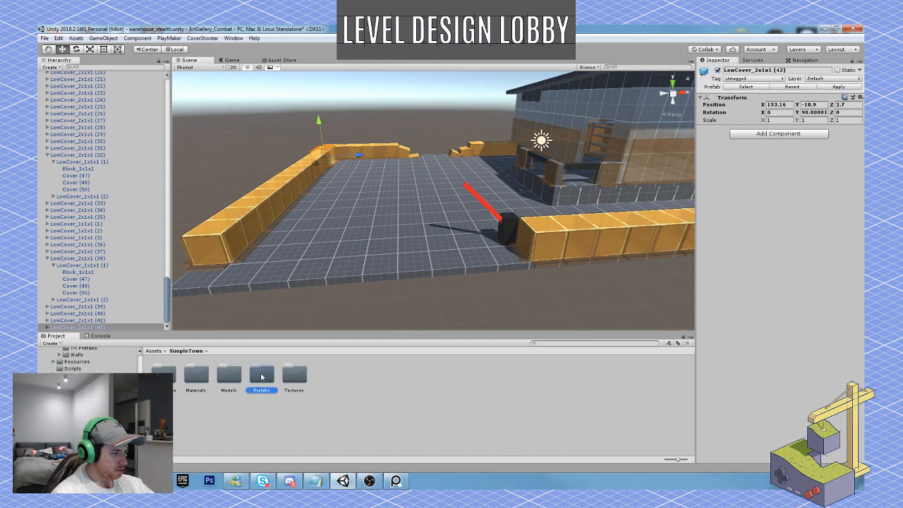
{"action": "double_click", "coordinate": [261, 374]}
{"action": "double_click", "coordinate": [261, 375]}
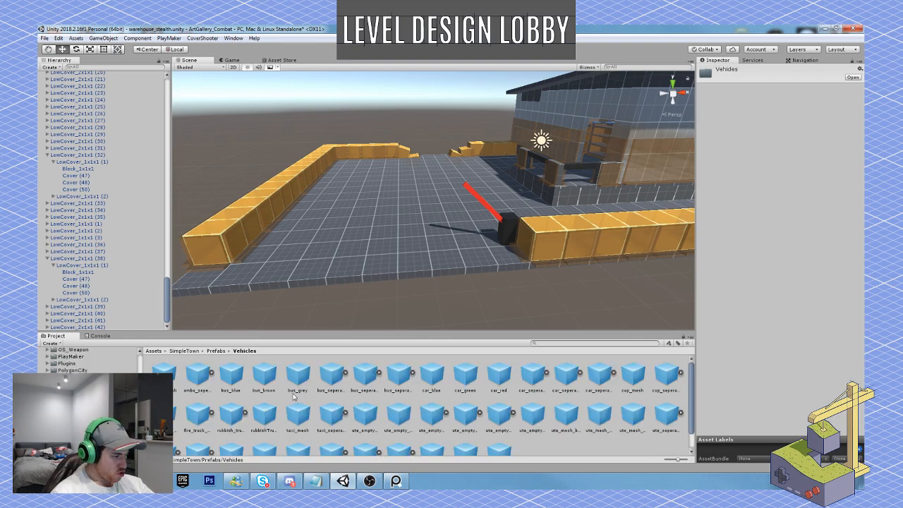
Preview the van and taxi prefabs, and place van_mesh_red in the yard beside the boom gate.
{"action": "scroll", "coordinate": [286, 400], "scroll_direction": "down", "scroll_amount": 1}
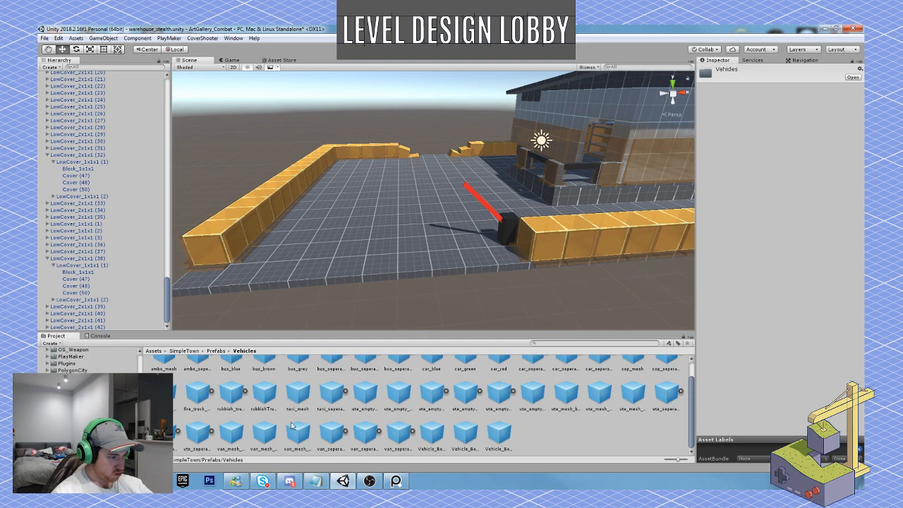
{"action": "left_click", "coordinate": [240, 436]}
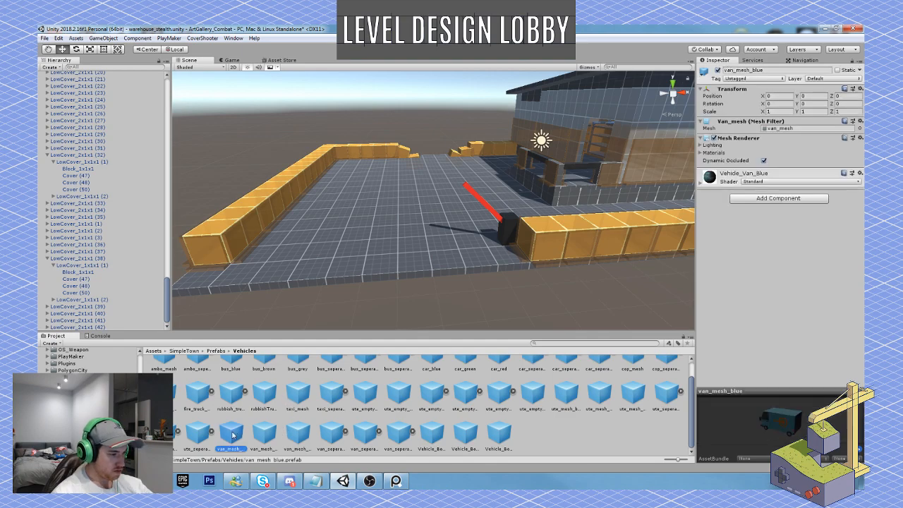
{"action": "left_click", "coordinate": [288, 437]}
{"action": "left_click", "coordinate": [319, 409]}
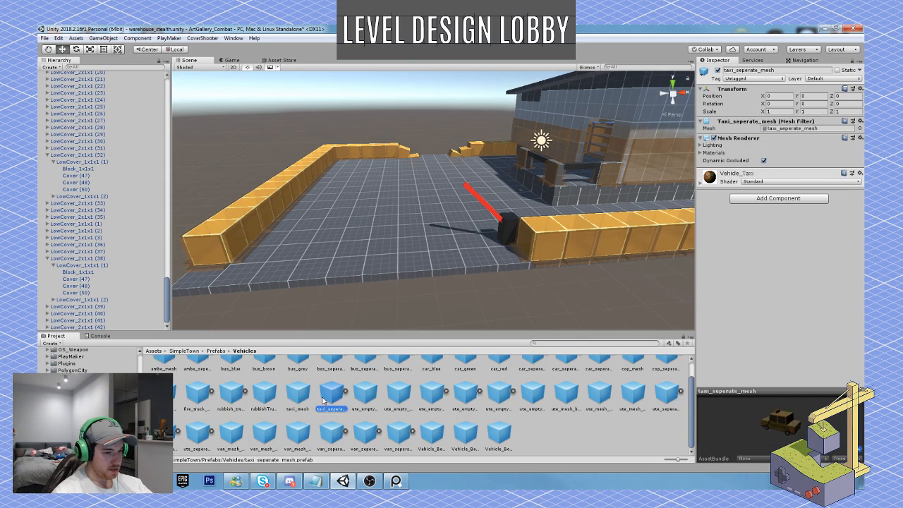
{"action": "left_click", "coordinate": [304, 438]}
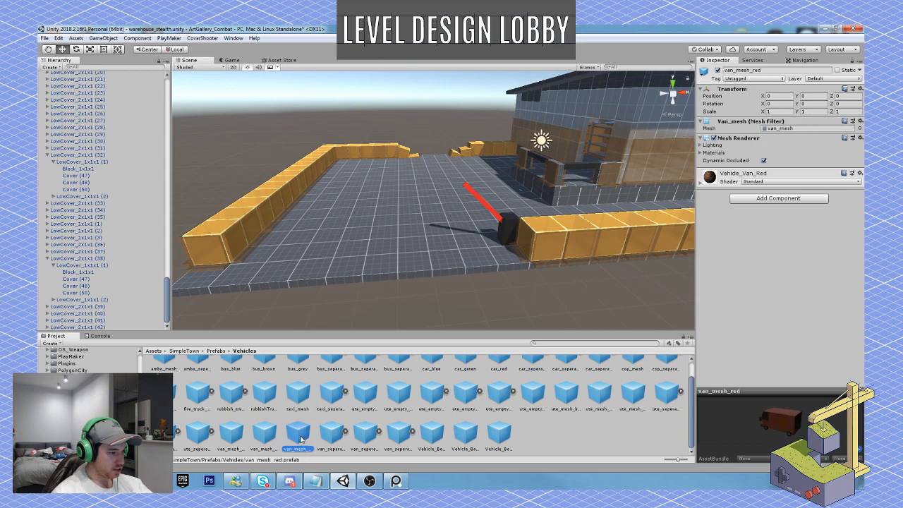
{"action": "left_click_drag", "start_coordinate": [301, 439], "coordinate": [388, 237]}
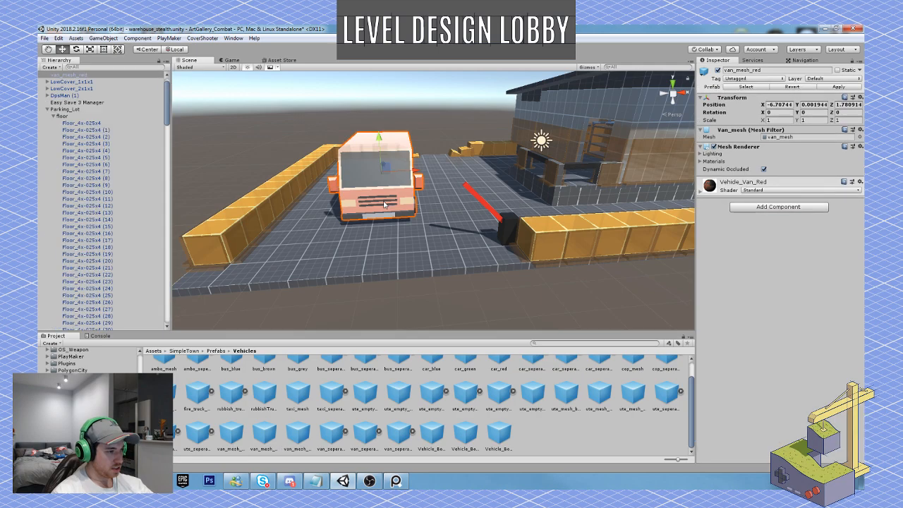
Rotate the red van to Y -20 and move it just outside the boom gate at X -3.07, Z -5.8.
{"action": "right_click_drag", "start_coordinate": [408, 229], "coordinate": [403, 249]}
{"action": "key", "text": "e"}
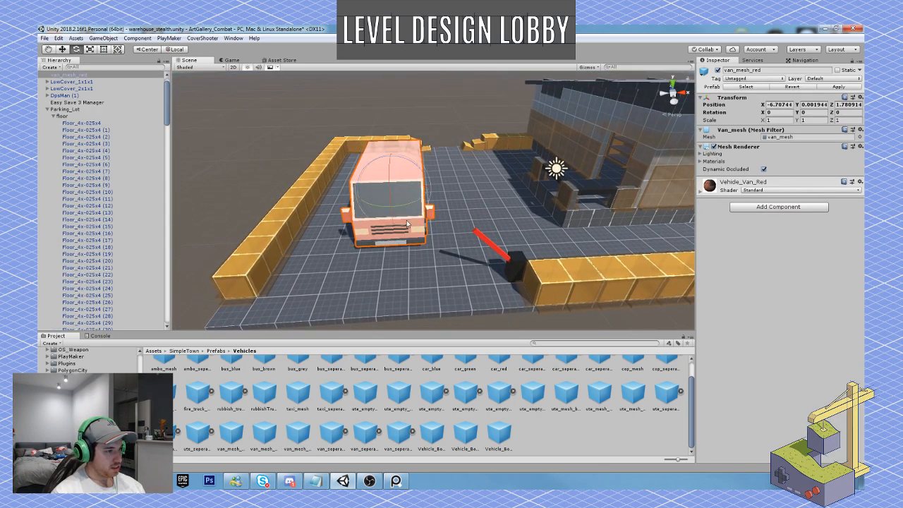
{"action": "left_click_drag", "start_coordinate": [408, 202], "coordinate": [441, 261]}
{"action": "key", "text": "w"}
{"action": "right_click_drag", "start_coordinate": [442, 261], "coordinate": [634, 278]}
{"action": "right_click_drag", "start_coordinate": [471, 231], "coordinate": [557, 187]}
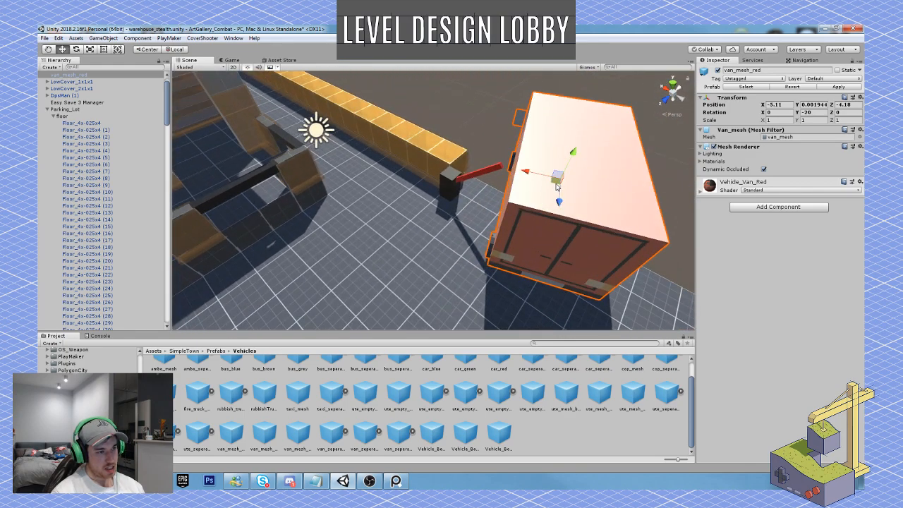
{"action": "left_click_drag", "start_coordinate": [561, 175], "coordinate": [518, 145]}
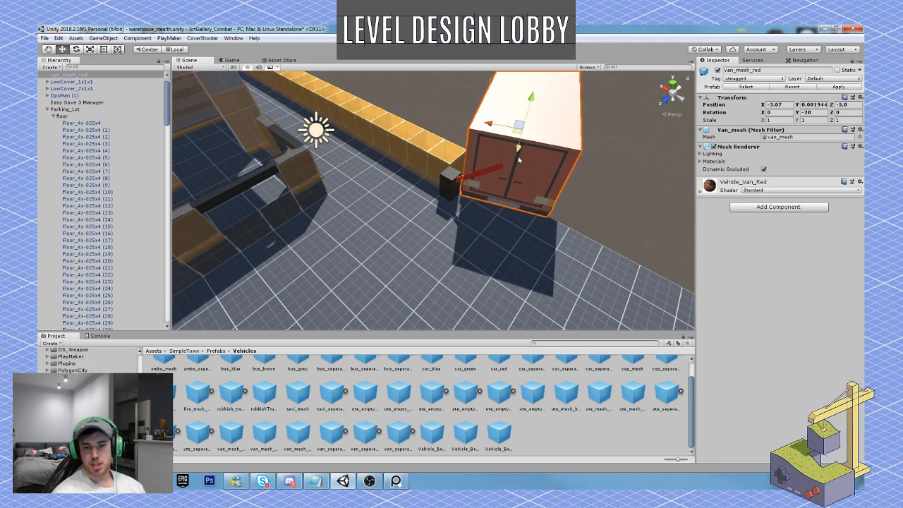
Playtest the route from the warehouse interior out to the van at the boom gate, and stop play mode.
{"action": "right_click_drag", "start_coordinate": [276, 163], "coordinate": [434, 192]}
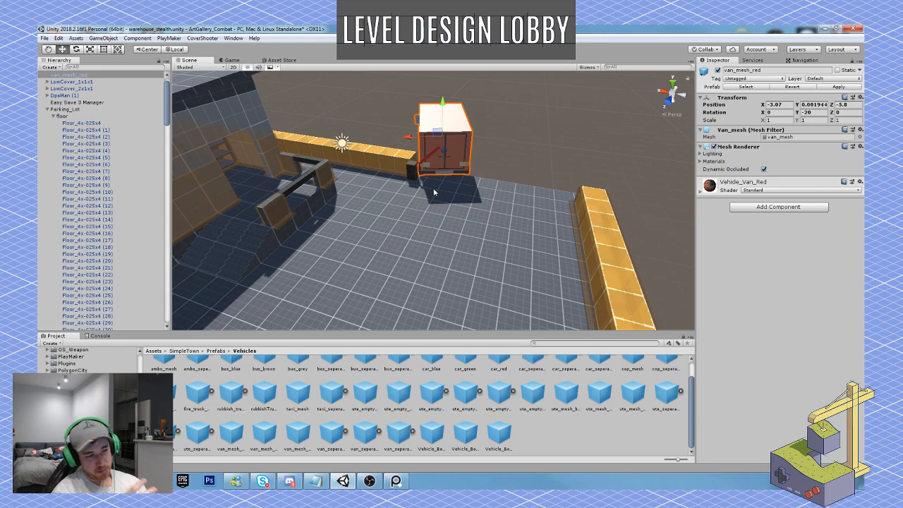
{"action": "left_click", "coordinate": [437, 49]}
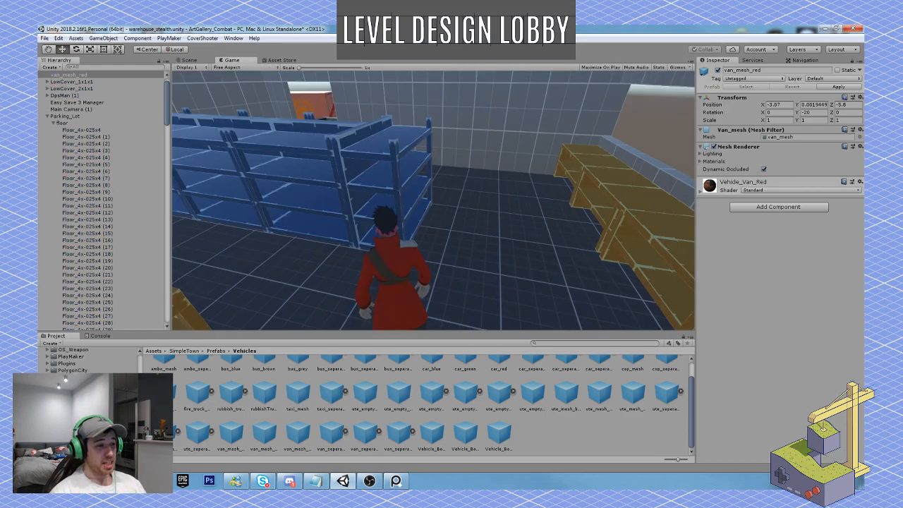
{"action": "key", "text": "w"}
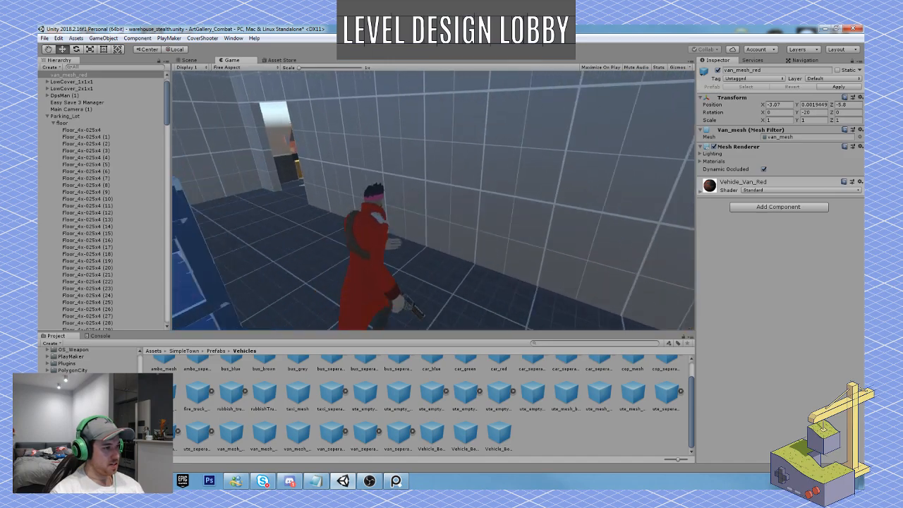
{"action": "key", "text": "w"}
{"action": "key", "text": "space"}
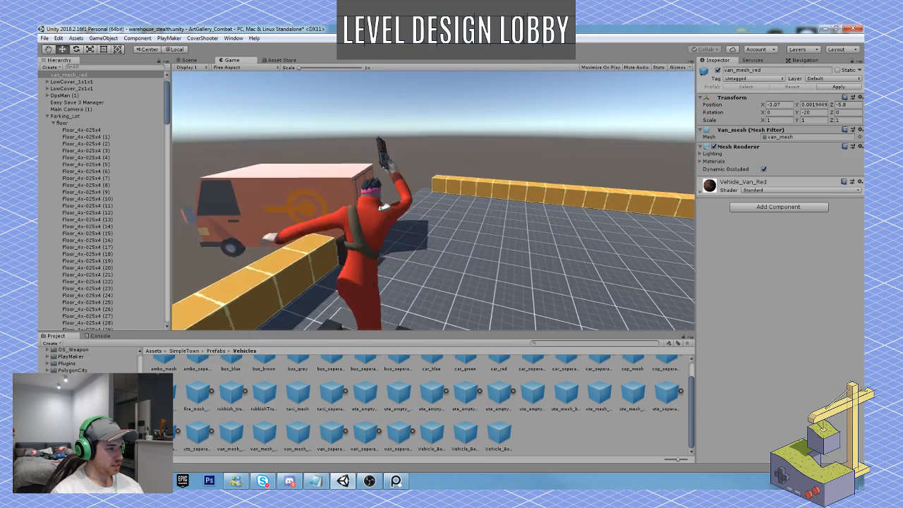
{"action": "key", "text": "w"}
{"action": "key", "text": "space"}
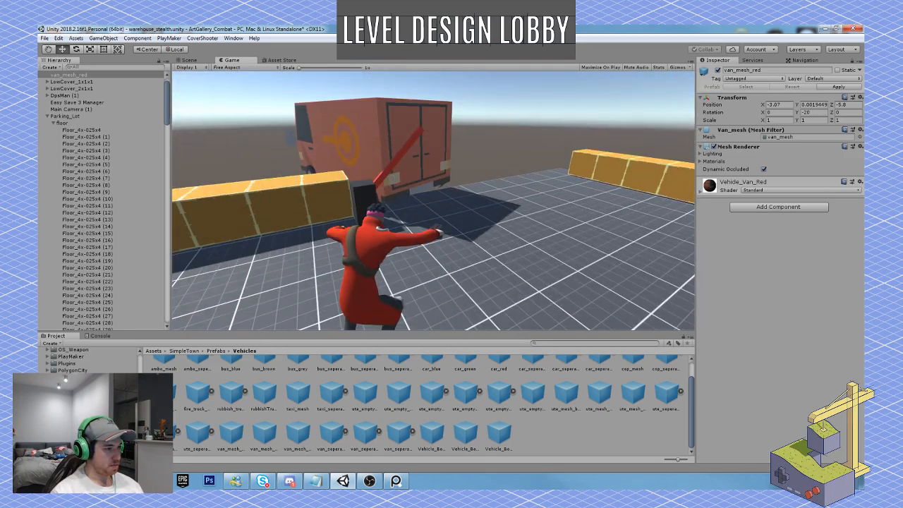
{"action": "key", "text": "w"}
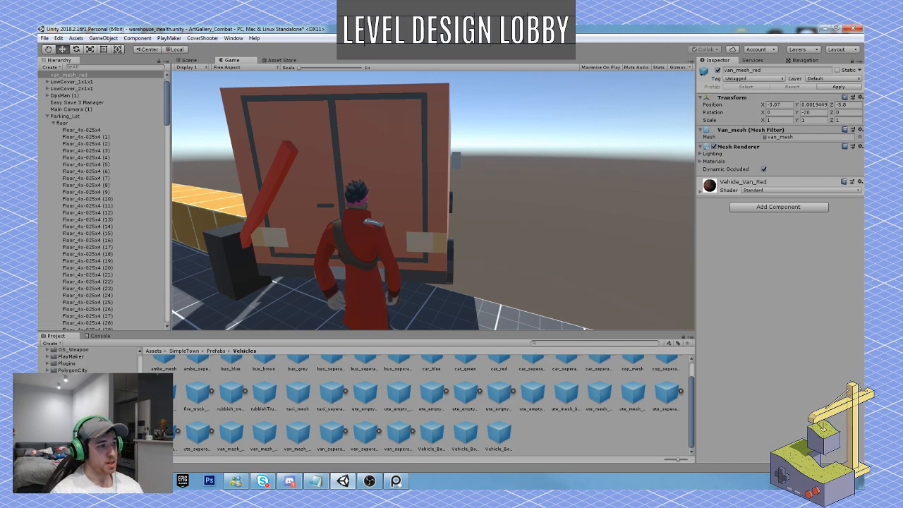
{"action": "key", "text": "ctrl+p"}
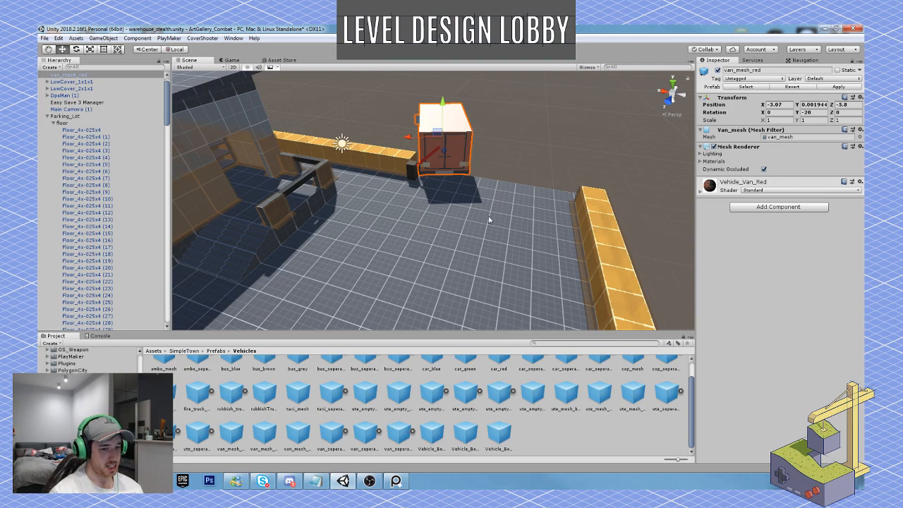
Examine the enclosed yard, the broken wall opening and the van's position at the gate from outside.
{"action": "key", "text": "w"}
{"action": "right_click_drag", "start_coordinate": [490, 220], "coordinate": [287, 238]}
{"action": "key", "text": "d"}
{"action": "key", "text": "s"}
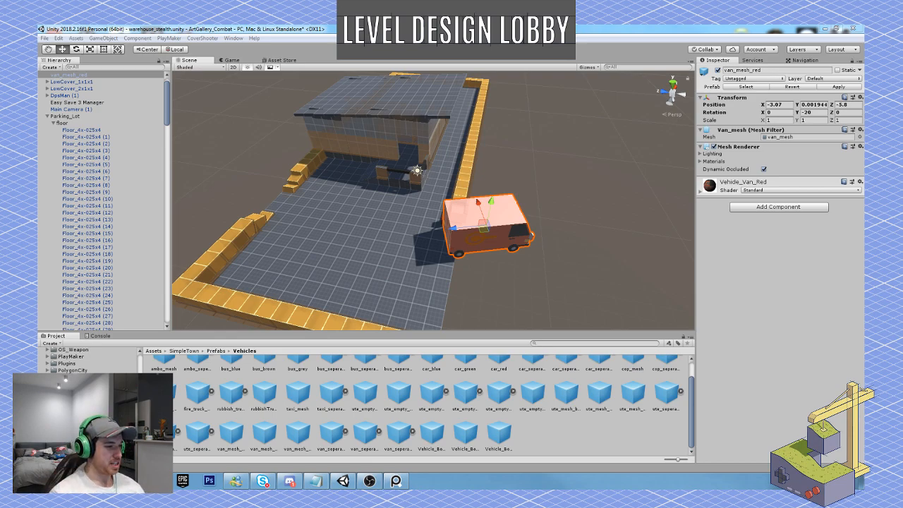
{"action": "right_click_drag", "start_coordinate": [385, 280], "coordinate": [389, 281]}
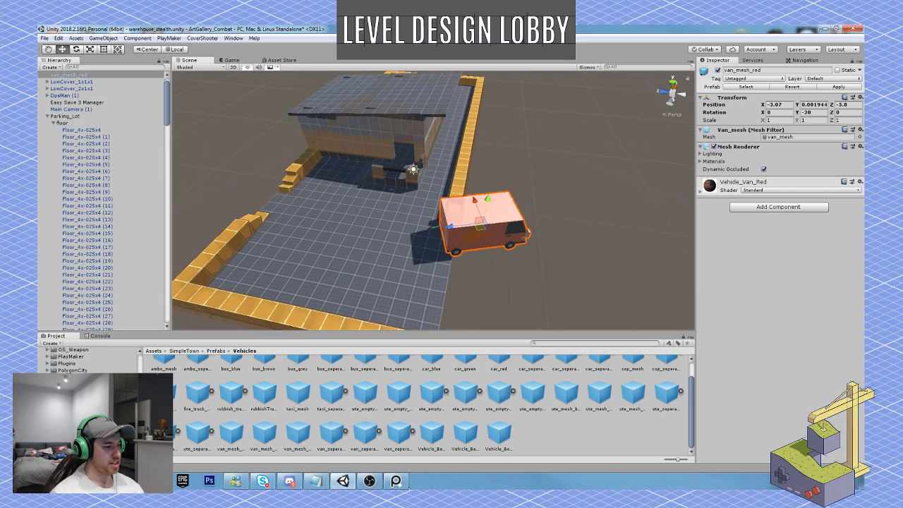
Place the ute_empty_yellow prefab on the yard floor near the boom gate and rotate it to Y -135.
{"action": "left_click", "coordinate": [371, 483]}
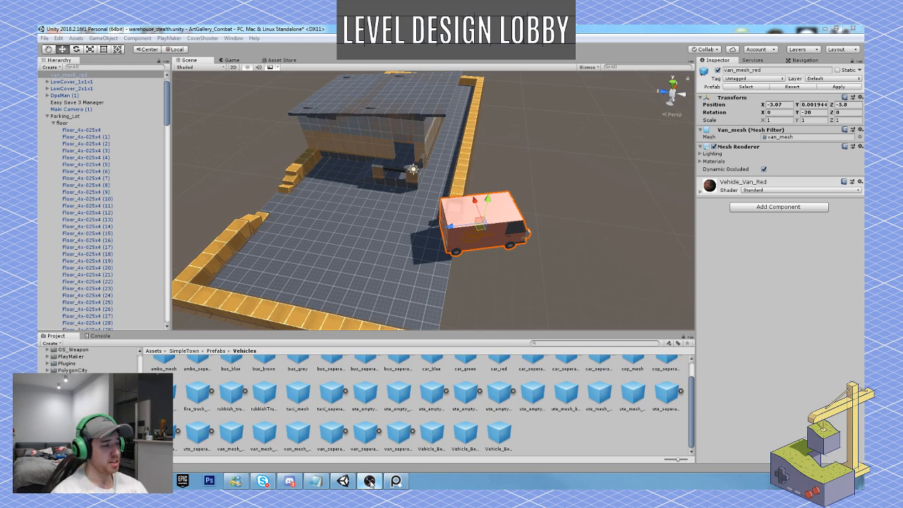
{"action": "mouse_move", "coordinate": [343, 481]}
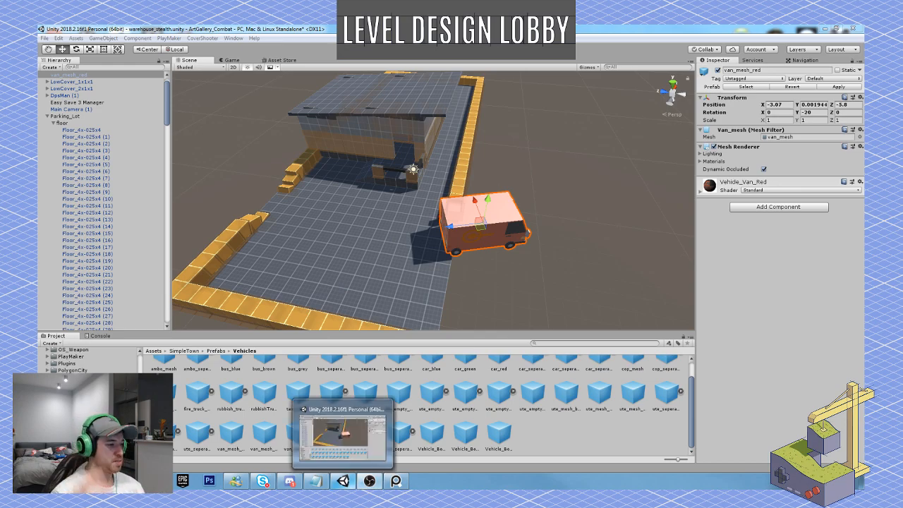
{"action": "left_click", "coordinate": [534, 400]}
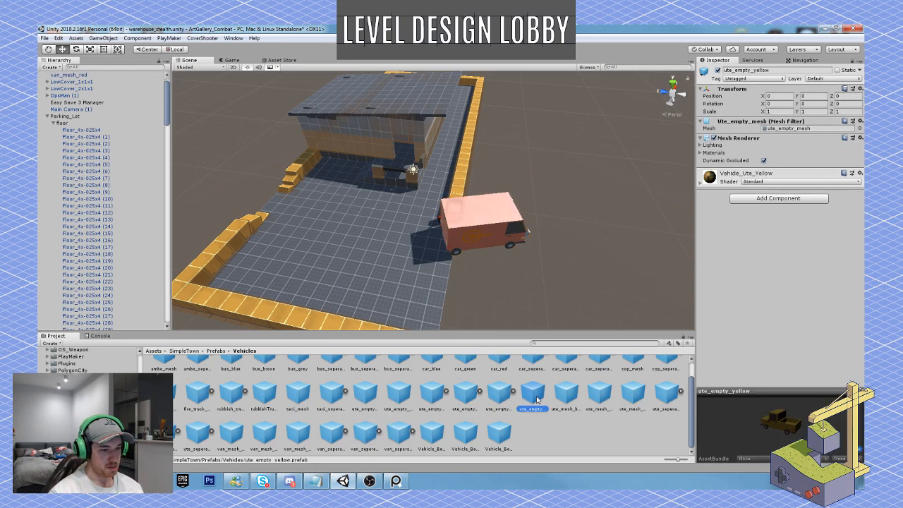
{"action": "left_click_drag", "start_coordinate": [517, 189], "coordinate": [436, 190], "text": "alt"}
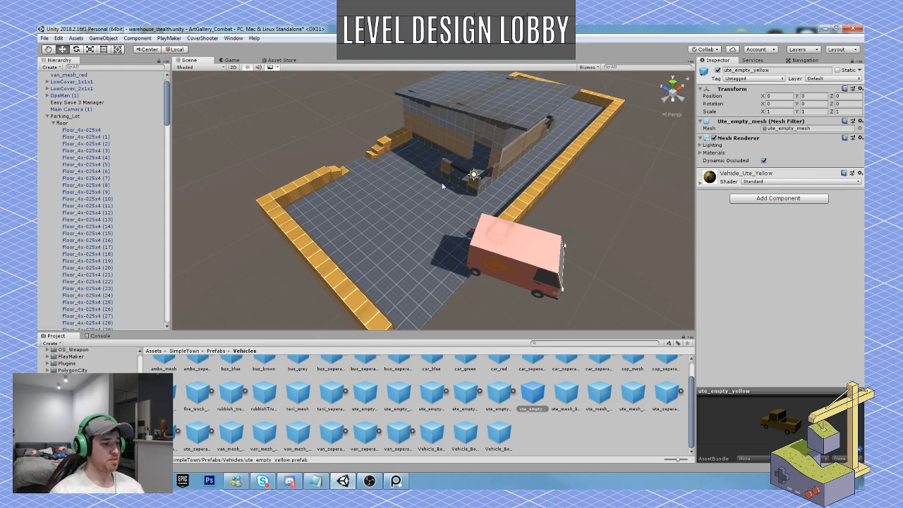
{"action": "left_click_drag", "start_coordinate": [533, 396], "coordinate": [563, 249]}
{"action": "key", "text": "e"}
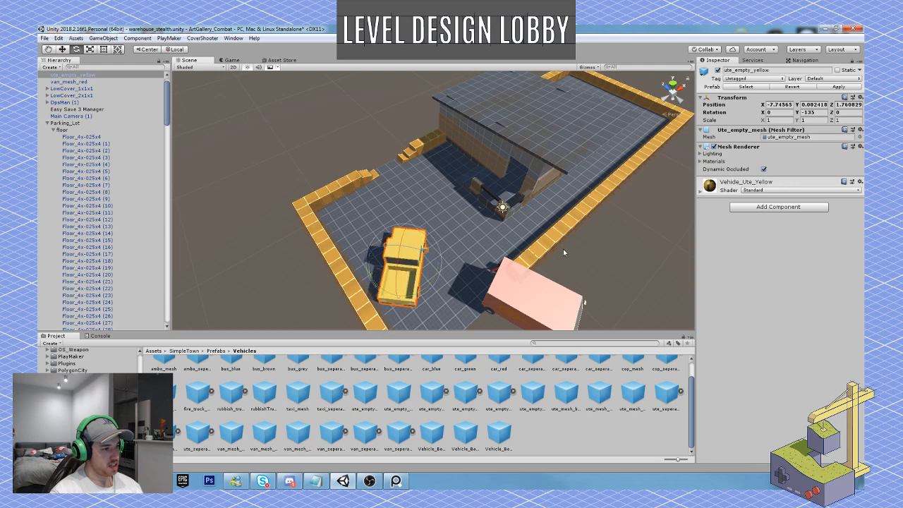
Move the yellow ute deeper into the yard to X -7.2, Z 6.25.
{"action": "key", "text": "w"}
{"action": "right_click_drag", "start_coordinate": [504, 231], "coordinate": [458, 245]}
{"action": "left_click_drag", "start_coordinate": [428, 263], "coordinate": [407, 197]}
{"action": "right_click_drag", "start_coordinate": [457, 216], "coordinate": [400, 169]}
{"action": "key", "text": "e"}
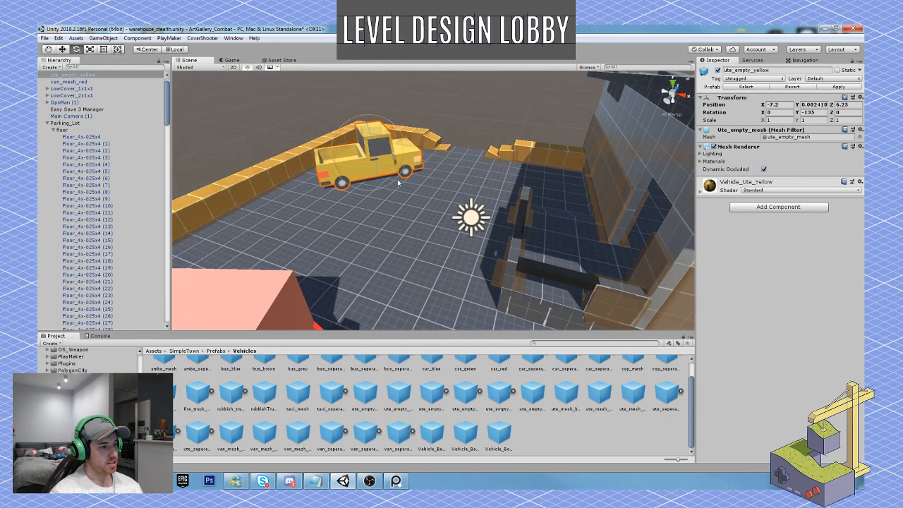
{"action": "right_click_drag", "start_coordinate": [397, 179], "coordinate": [436, 205]}
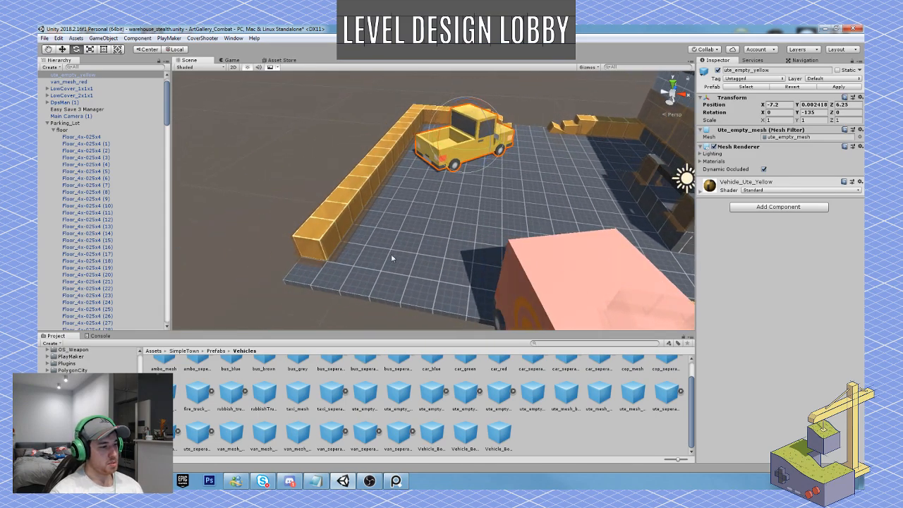
Move the four outermost floor tiles behind the ute outward to X -16, together with the low cover row standing on them.
{"action": "left_click", "coordinate": [393, 258]}
{"action": "right_click_drag", "start_coordinate": [393, 258], "coordinate": [374, 269]}
{"action": "left_click", "coordinate": [395, 184], "text": "shift"}
{"action": "left_click", "coordinate": [421, 187], "text": "shift"}
{"action": "left_click", "coordinate": [453, 204], "text": "shift"}
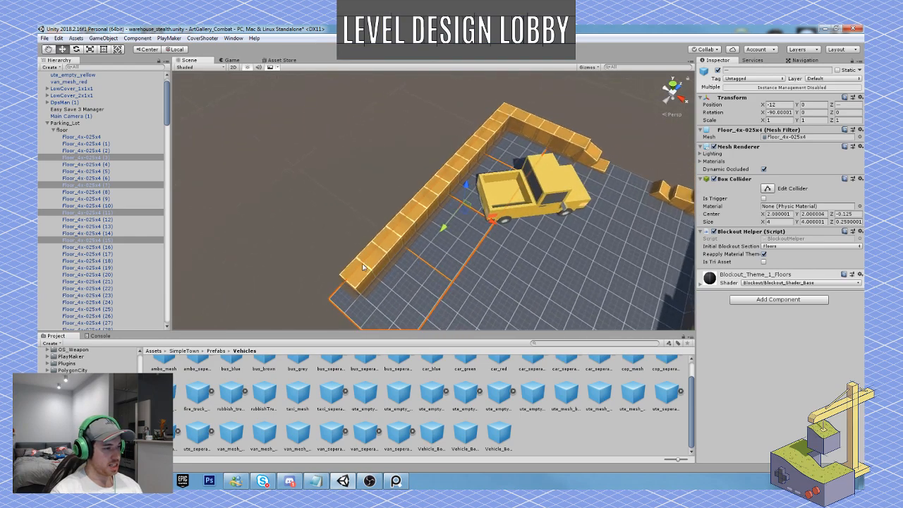
{"action": "left_click", "coordinate": [363, 265], "text": "shift"}
{"action": "left_click", "coordinate": [405, 221], "text": "shift"}
{"action": "left_click", "coordinate": [415, 211], "text": "shift"}
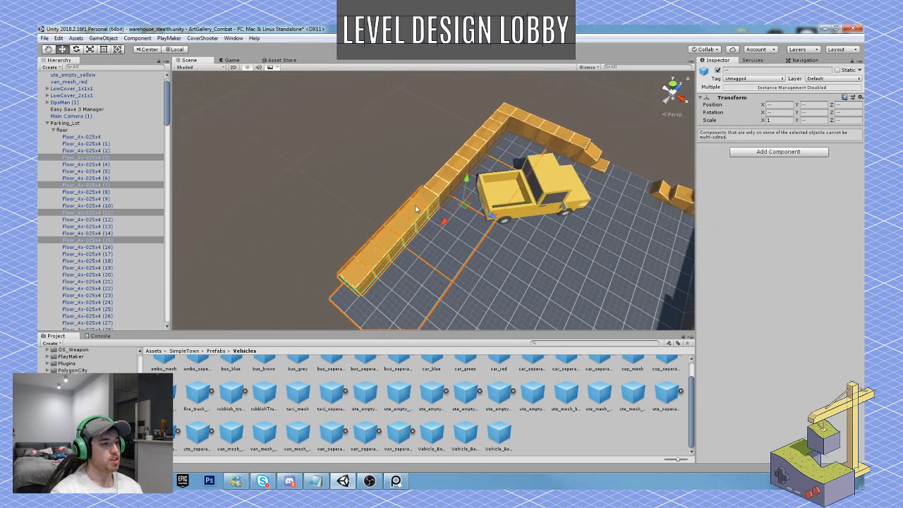
{"action": "left_click", "coordinate": [452, 181], "text": "shift"}
{"action": "left_click", "coordinate": [470, 158], "text": "shift"}
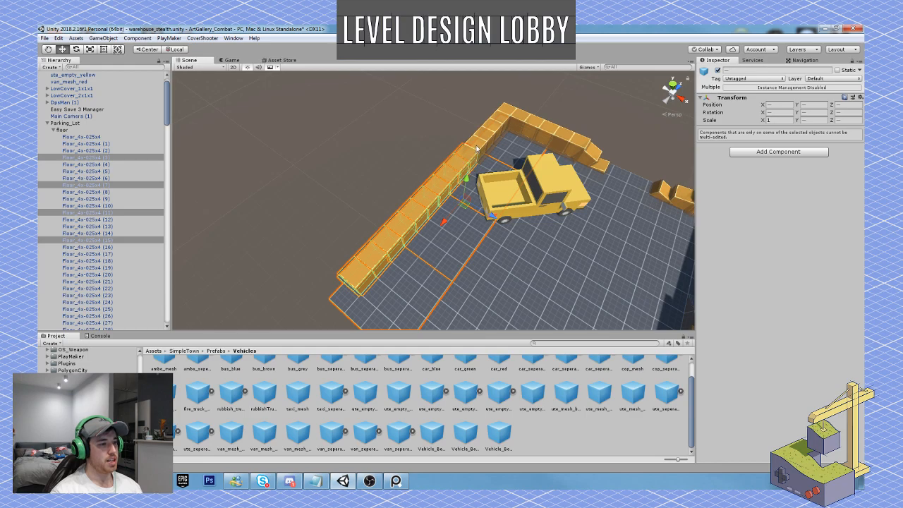
{"action": "left_click", "coordinate": [479, 148], "text": "shift"}
{"action": "left_click", "coordinate": [497, 129], "text": "shift"}
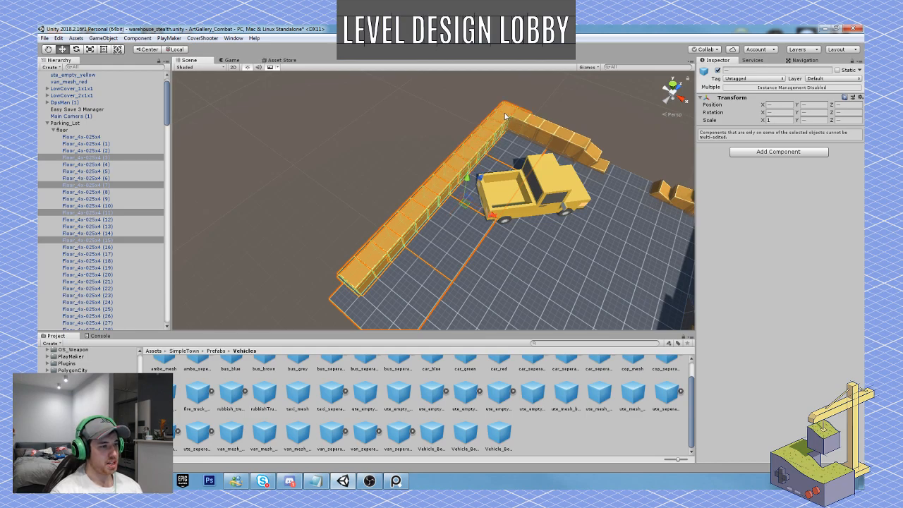
{"action": "left_click", "coordinate": [505, 113], "text": "shift"}
{"action": "left_click", "coordinate": [505, 114], "text": "shift"}
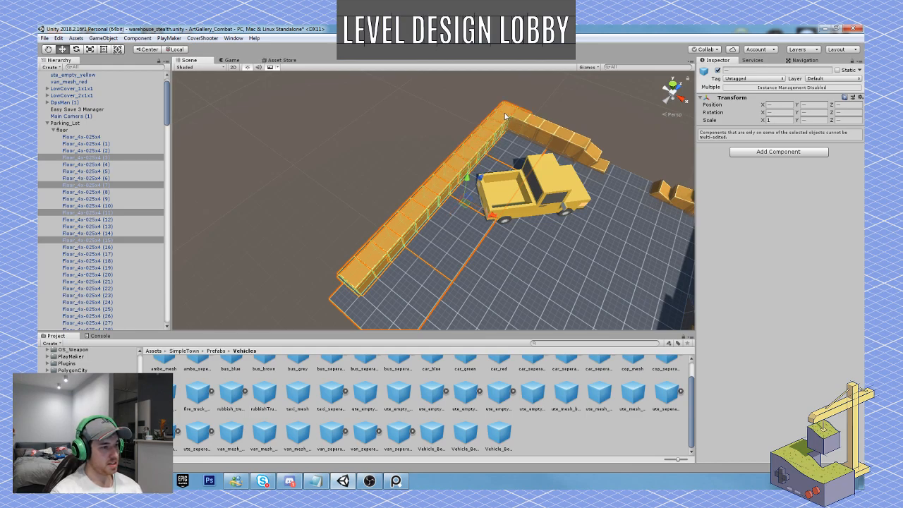
{"action": "left_click", "coordinate": [505, 114], "text": "shift"}
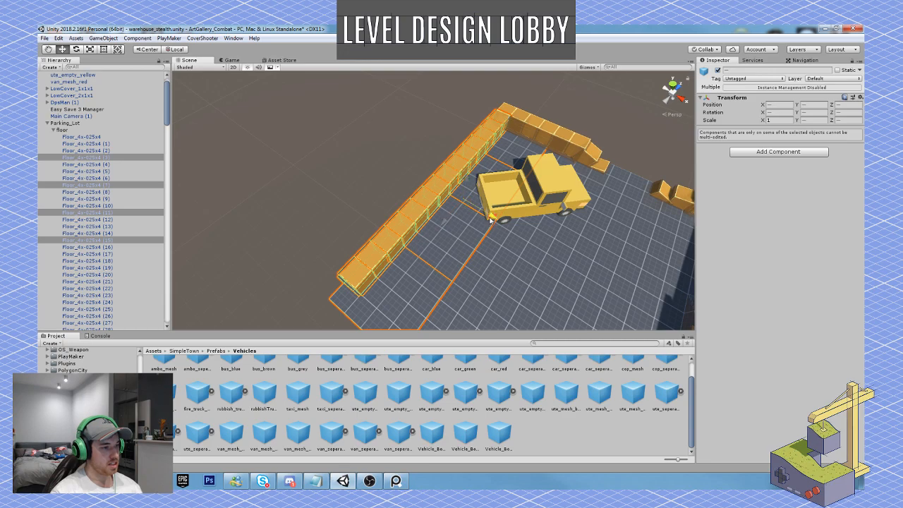
{"action": "left_click_drag", "start_coordinate": [493, 219], "coordinate": [444, 187]}
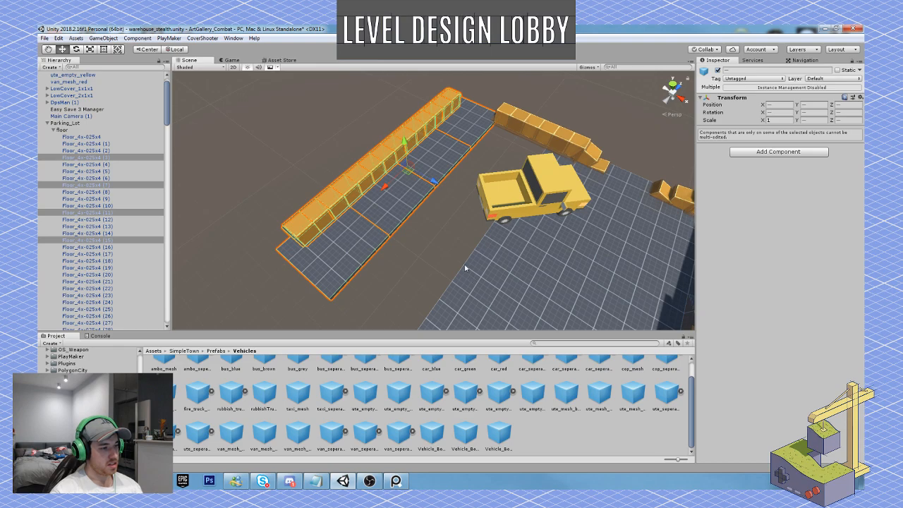
Duplicate the four outer floor tiles and move the copies to X -12 to fill the gap in the yard floor.
{"action": "right_click_drag", "start_coordinate": [465, 265], "coordinate": [514, 313]}
{"action": "left_click", "coordinate": [446, 245]}
{"action": "left_click", "coordinate": [458, 183], "text": "shift"}
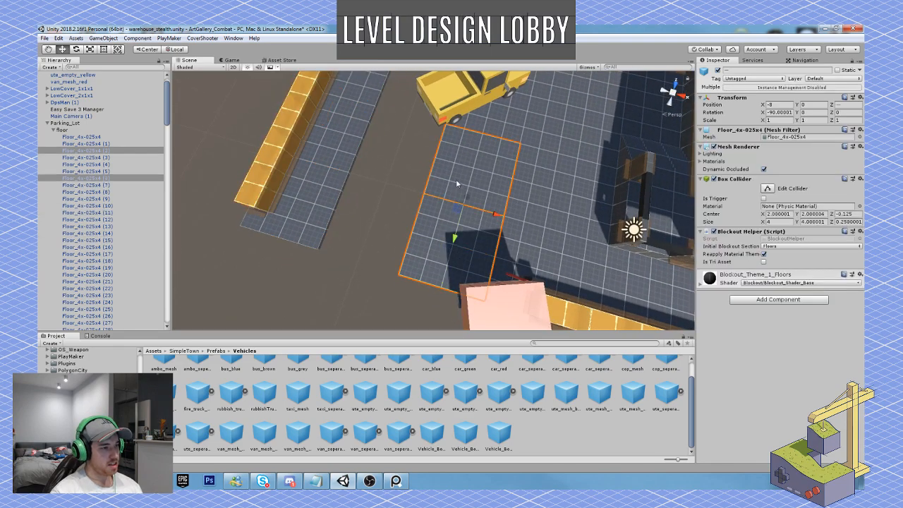
{"action": "right_click_drag", "start_coordinate": [448, 195], "coordinate": [430, 171]}
{"action": "left_click", "coordinate": [329, 235]}
{"action": "left_click", "coordinate": [357, 183], "text": "shift"}
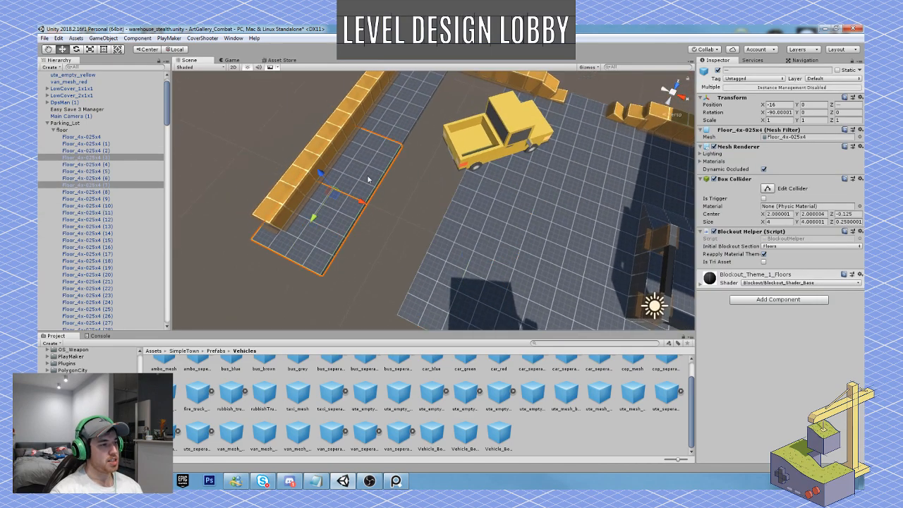
{"action": "left_click", "coordinate": [403, 127], "text": "shift"}
{"action": "left_click", "coordinate": [427, 85], "text": "shift"}
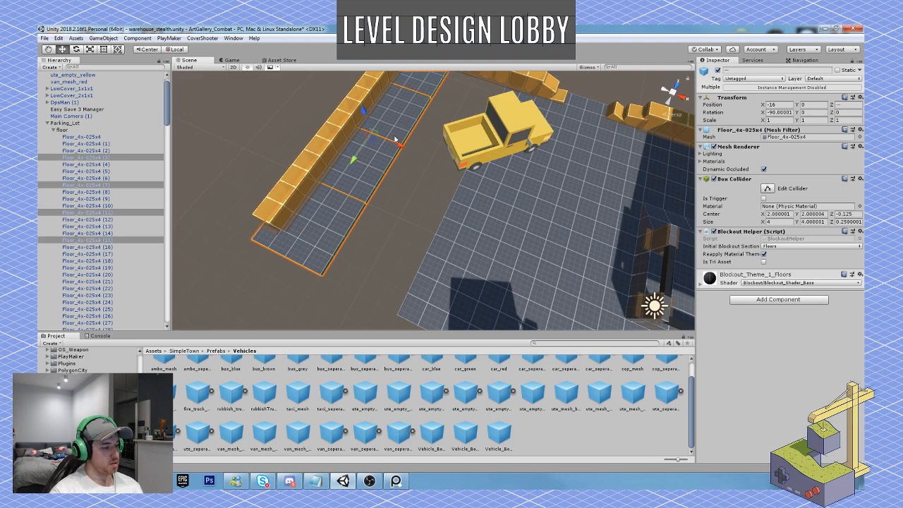
{"action": "key", "text": "ctrl+d"}
{"action": "left_click_drag", "start_coordinate": [396, 141], "coordinate": [449, 179]}
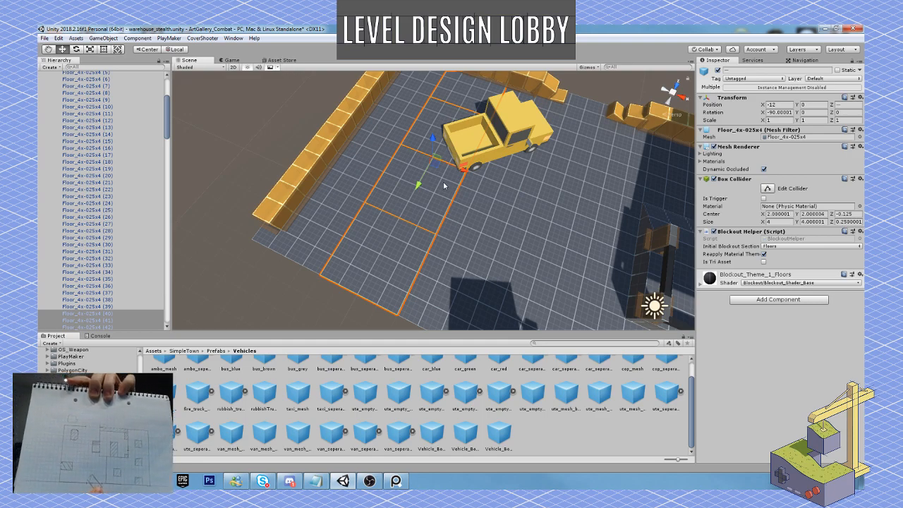
Shift the yellow ute sideways toward the outer low cover row.
{"action": "right_click_drag", "start_coordinate": [517, 214], "coordinate": [555, 237]}
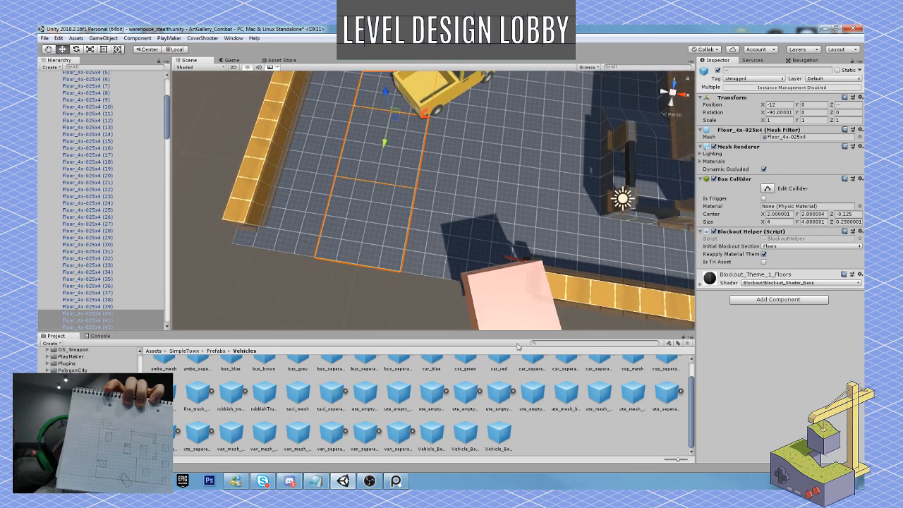
{"action": "left_click", "coordinate": [533, 288]}
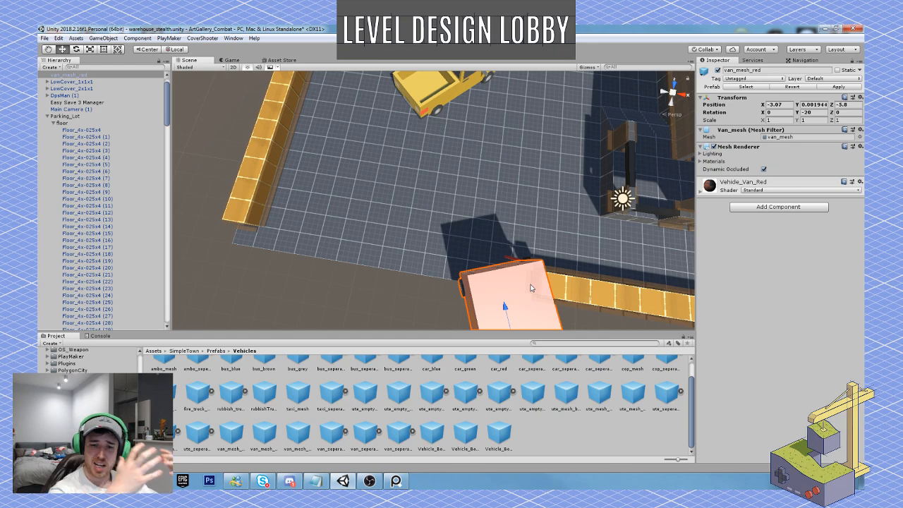
{"action": "right_click_drag", "start_coordinate": [486, 221], "coordinate": [493, 169]}
{"action": "left_click", "coordinate": [458, 139]}
{"action": "left_click_drag", "start_coordinate": [443, 162], "coordinate": [407, 161]}
{"action": "right_click_drag", "start_coordinate": [420, 184], "coordinate": [421, 227]}
Move the four outermost floor tiles back inward to X -14 to narrow the yard.
{"action": "left_click", "coordinate": [345, 269]}
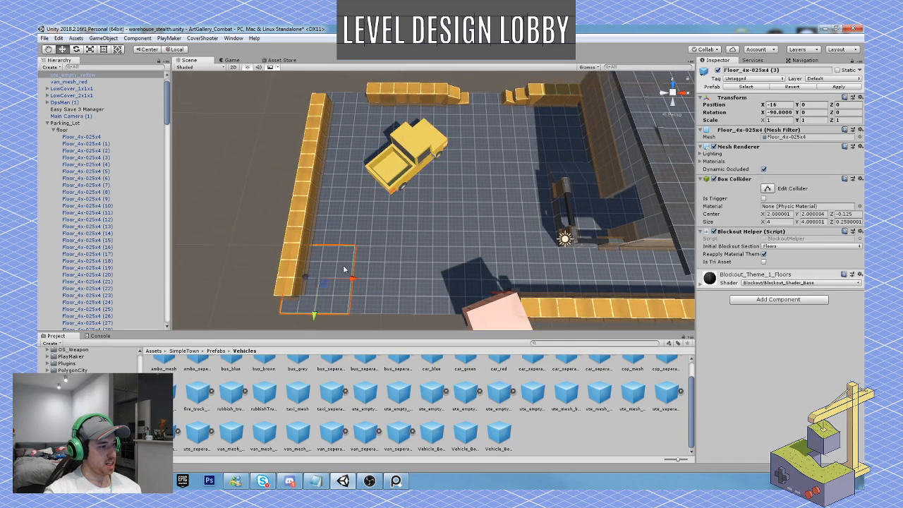
{"action": "left_click", "coordinate": [322, 214], "text": "shift"}
{"action": "left_click", "coordinate": [334, 171], "text": "shift"}
{"action": "left_click", "coordinate": [353, 170], "text": "shift"}
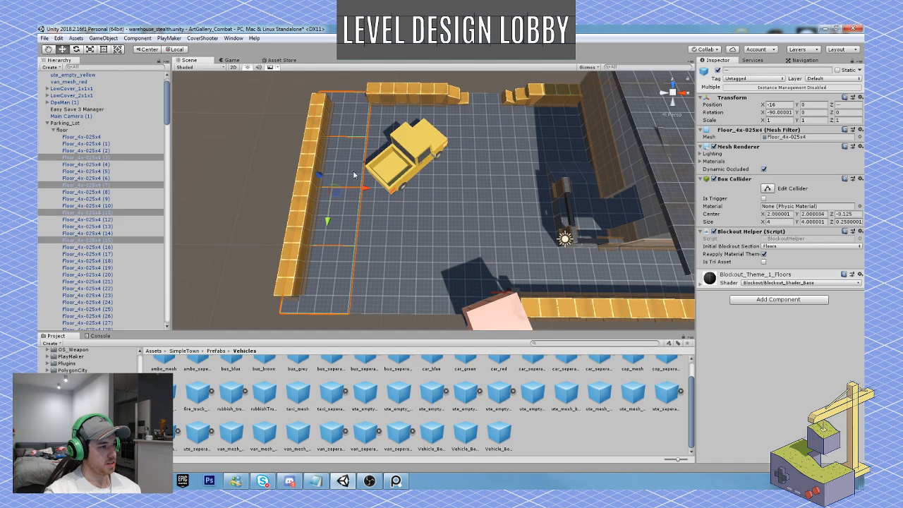
{"action": "left_click_drag", "start_coordinate": [367, 189], "coordinate": [379, 187]}
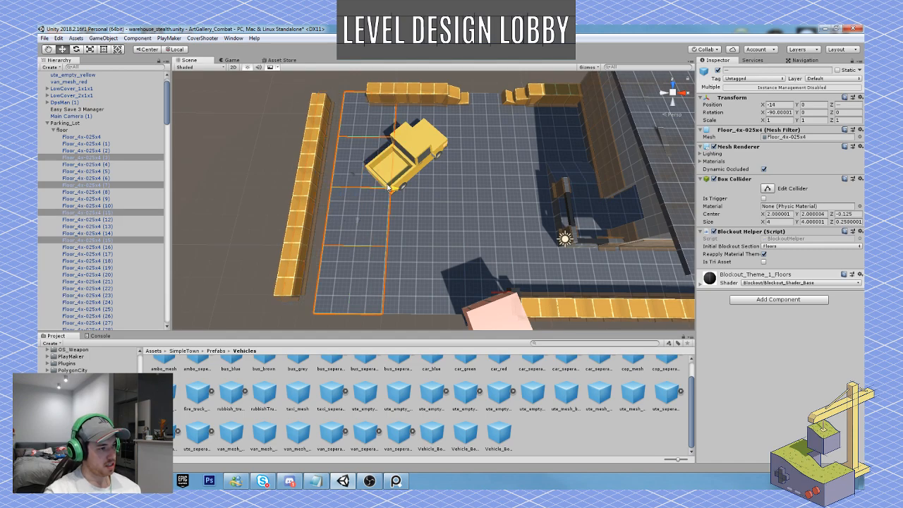
Move the whole outer low cover row inward so it sits on the edge of the shifted floor tiles.
{"action": "left_click", "coordinate": [300, 268]}
{"action": "left_click", "coordinate": [295, 237], "text": "shift"}
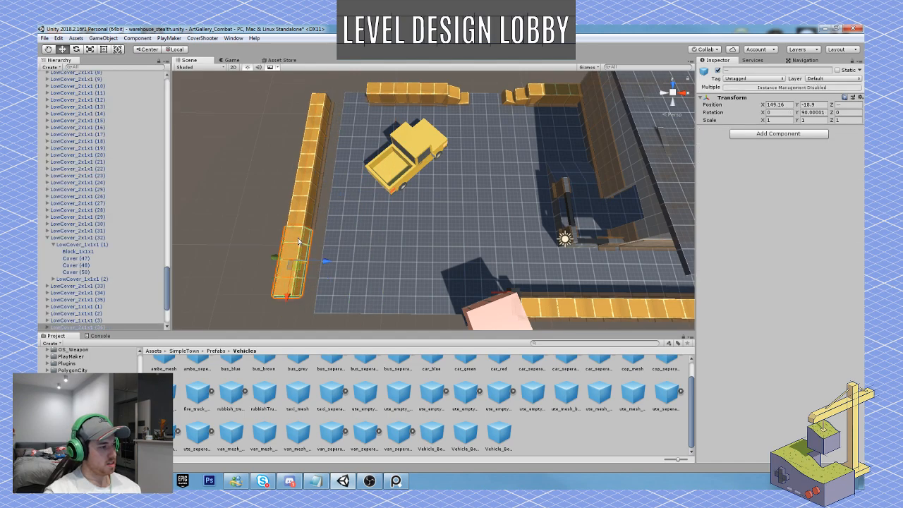
{"action": "left_click", "coordinate": [300, 202], "text": "shift"}
{"action": "left_click", "coordinate": [309, 168], "text": "shift"}
{"action": "left_click", "coordinate": [317, 130], "text": "shift"}
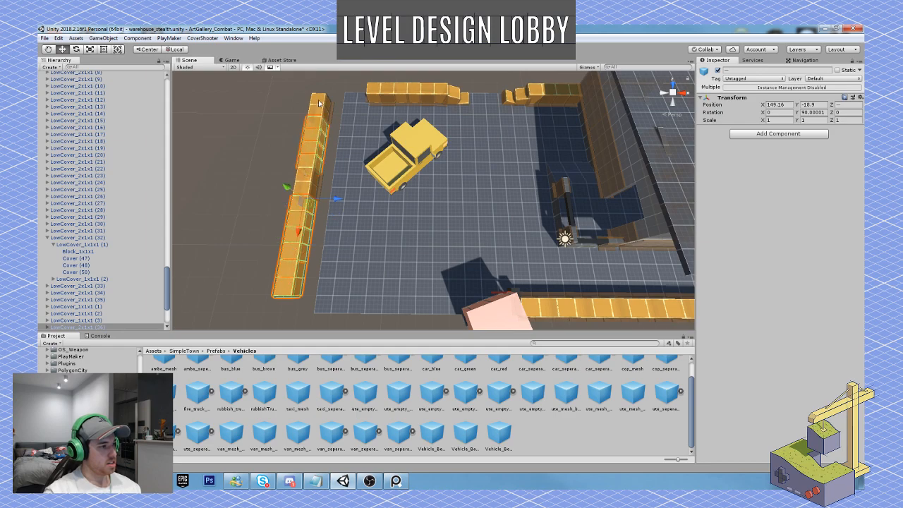
{"action": "left_click", "coordinate": [320, 103], "text": "shift"}
{"action": "left_click_drag", "start_coordinate": [297, 192], "coordinate": [374, 215], "text": "ctrl"}
Reposition the yellow ute to X -8.96, Z 6.76 near the yard's far corner.
{"action": "right_click_drag", "start_coordinate": [374, 215], "coordinate": [455, 227]}
{"action": "left_click", "coordinate": [437, 226]}
{"action": "left_click_drag", "start_coordinate": [437, 226], "coordinate": [444, 217]}
{"action": "right_click_drag", "start_coordinate": [445, 217], "coordinate": [393, 264]}
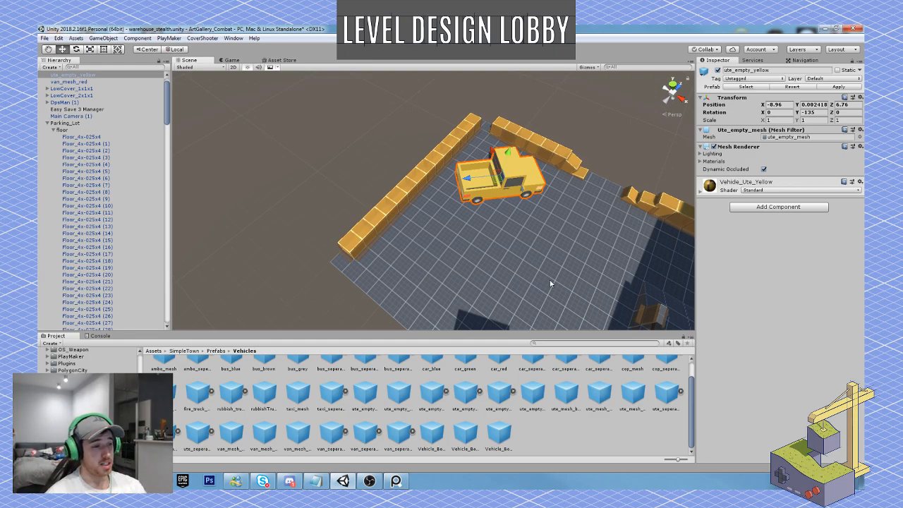
Duplicate the LowCover_2x1x1 block beside the van and move the copy to X -5.69 at the open yard corner.
{"action": "right_click_drag", "start_coordinate": [557, 284], "coordinate": [517, 221]}
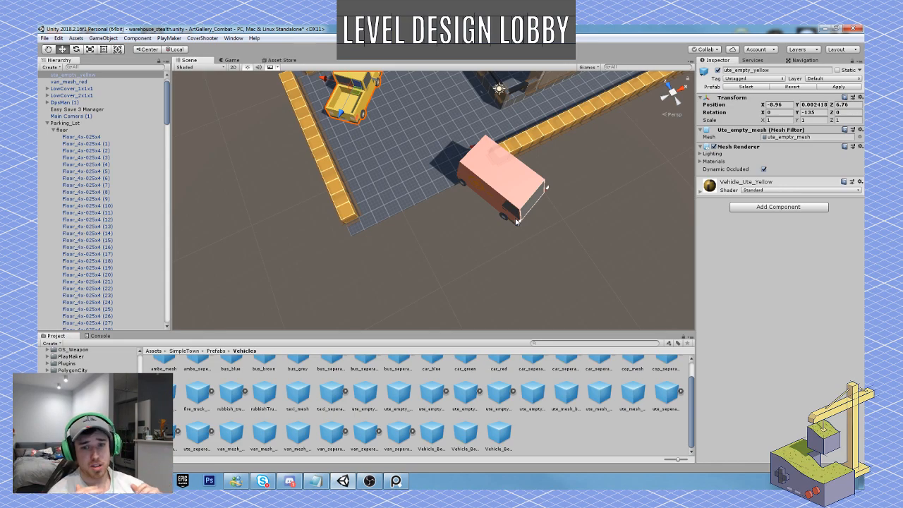
{"action": "scroll", "coordinate": [402, 233], "scroll_direction": "up", "scroll_amount": 3}
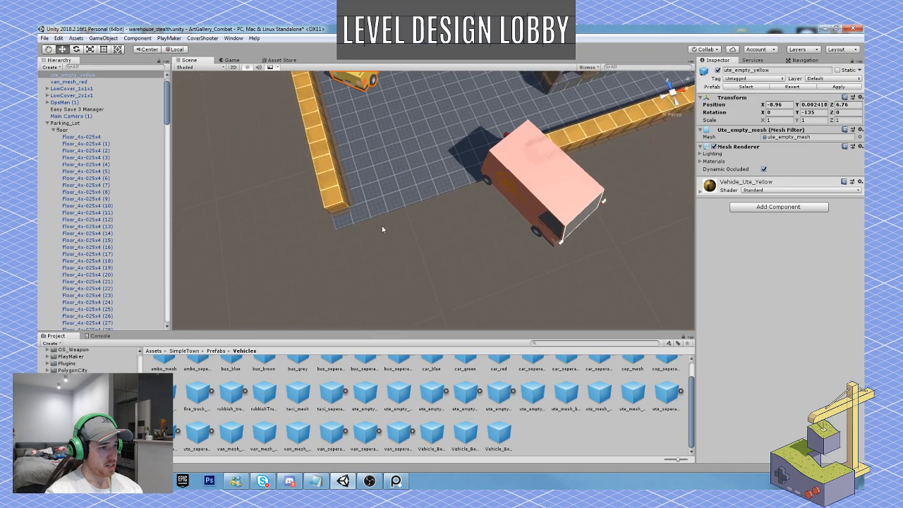
{"action": "left_click", "coordinate": [576, 137]}
{"action": "key", "text": "ctrl+d"}
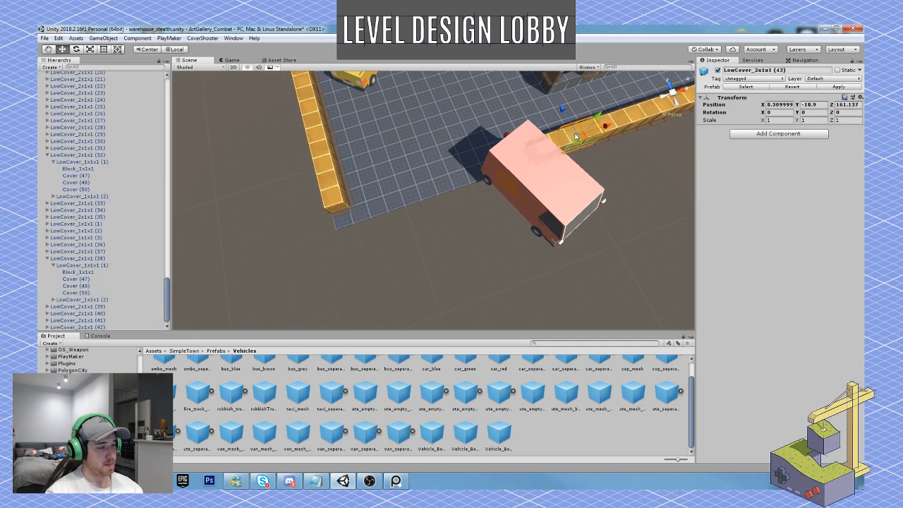
{"action": "left_click_drag", "start_coordinate": [600, 128], "coordinate": [378, 153]}
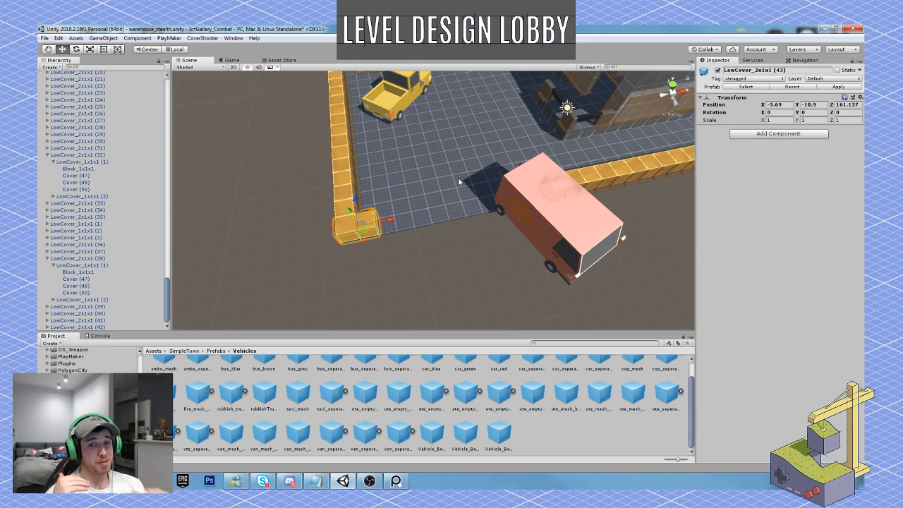
Extend the low cover from the corner toward the van with two more copies at X -3.69 and X -1.69.
{"action": "key", "text": "ctrl+d"}
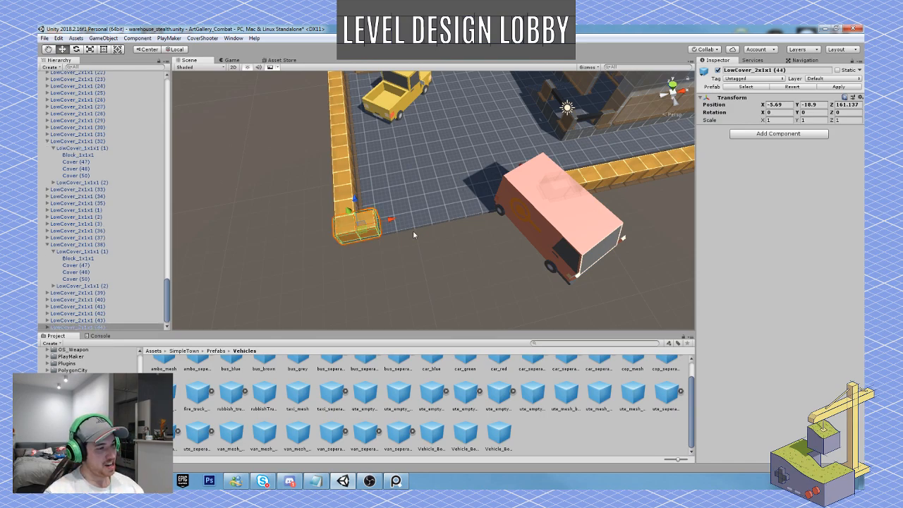
{"action": "left_click_drag", "start_coordinate": [392, 220], "coordinate": [434, 219]}
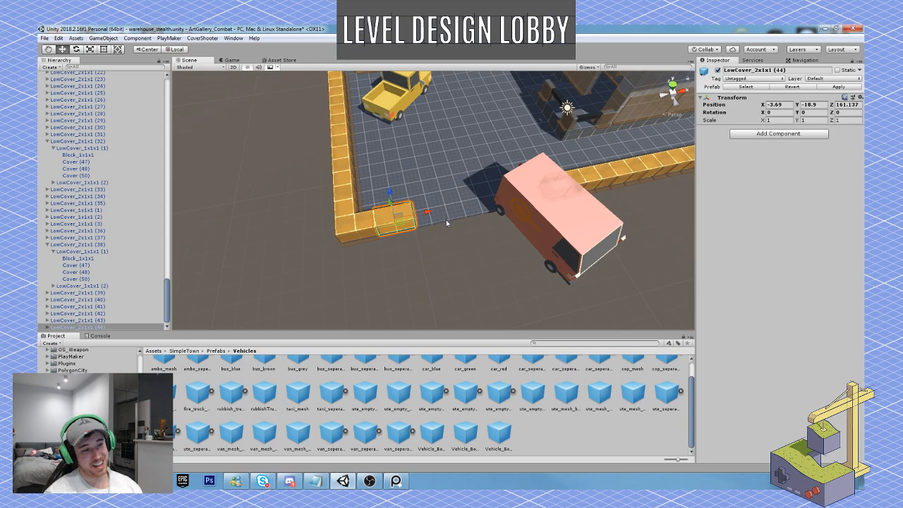
{"action": "key", "text": "w"}
{"action": "right_click_drag", "start_coordinate": [446, 219], "coordinate": [424, 220]}
{"action": "key", "text": "ctrl+d"}
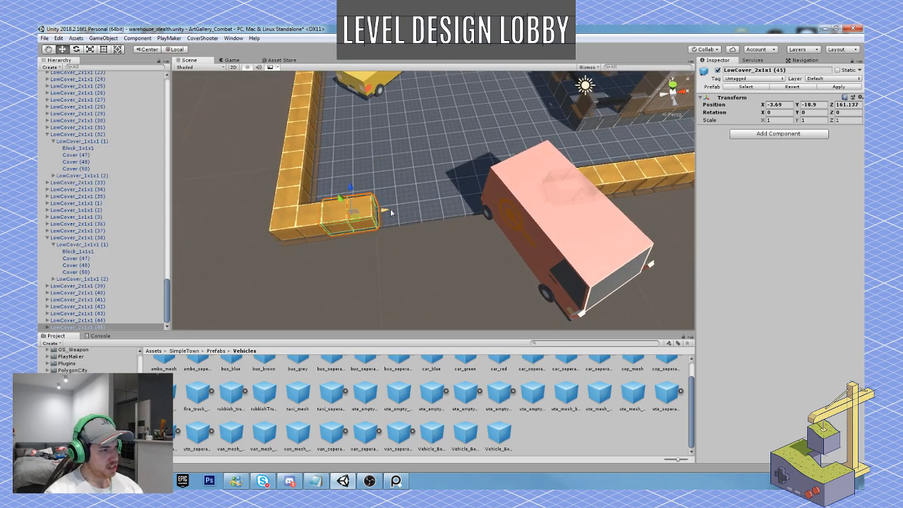
{"action": "left_click_drag", "start_coordinate": [384, 210], "coordinate": [431, 210]}
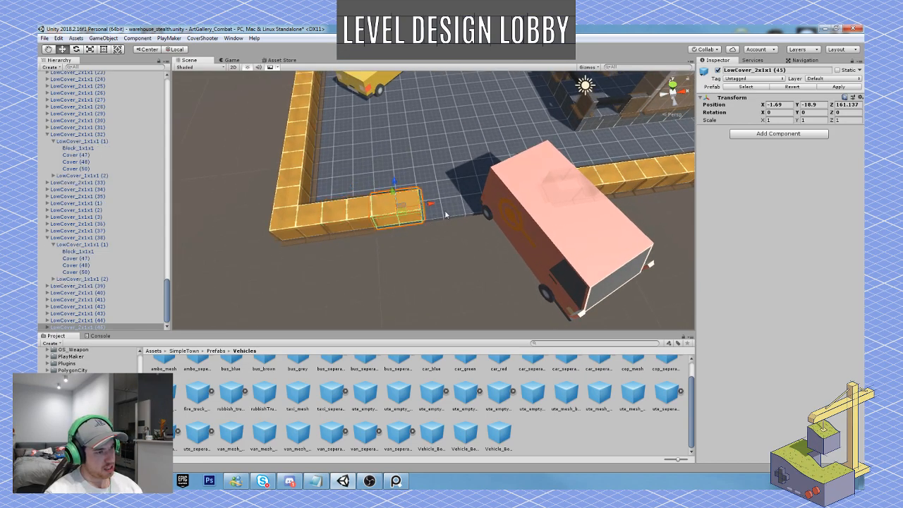
{"action": "right_click_drag", "start_coordinate": [448, 214], "coordinate": [590, 180]}
{"action": "right_click_drag", "start_coordinate": [503, 199], "coordinate": [666, 191]}
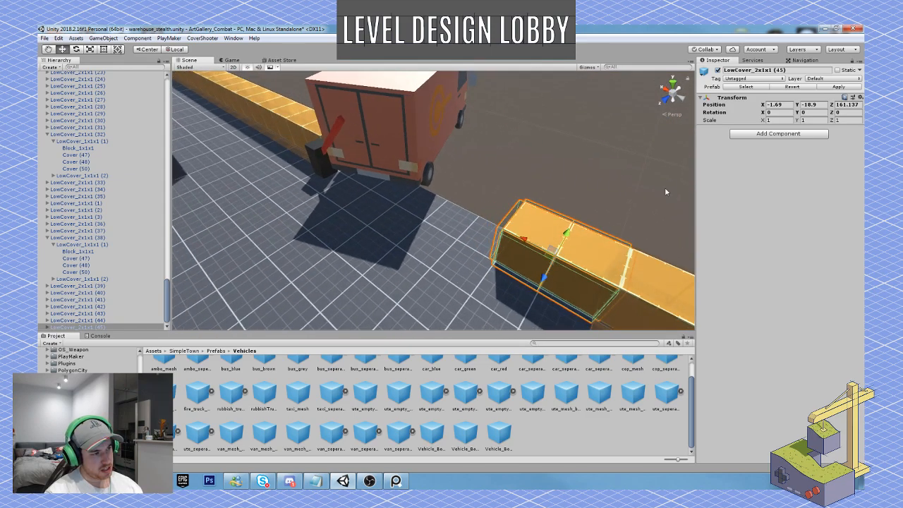
Duplicate the boom gate beside the van and move the copy across the entrance, turned to mirror the original.
{"action": "left_click", "coordinate": [333, 136]}
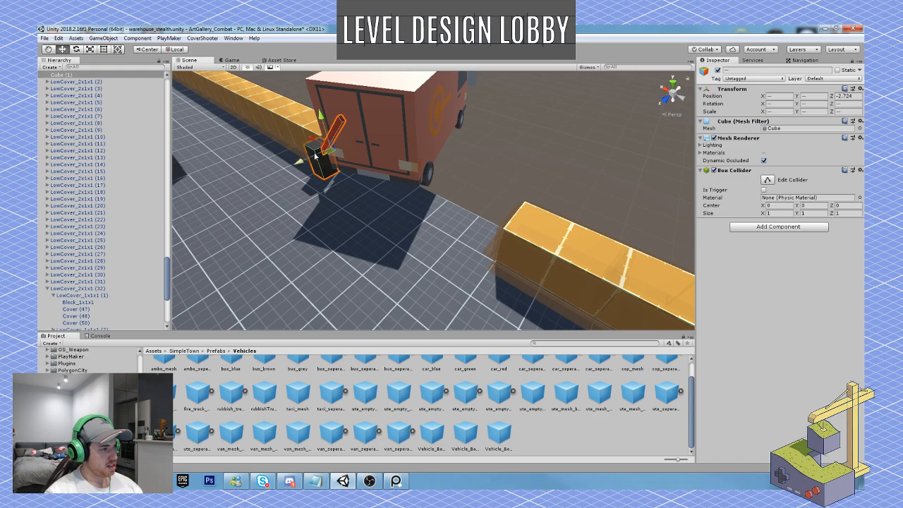
{"action": "right_click_drag", "start_coordinate": [322, 169], "coordinate": [361, 181]}
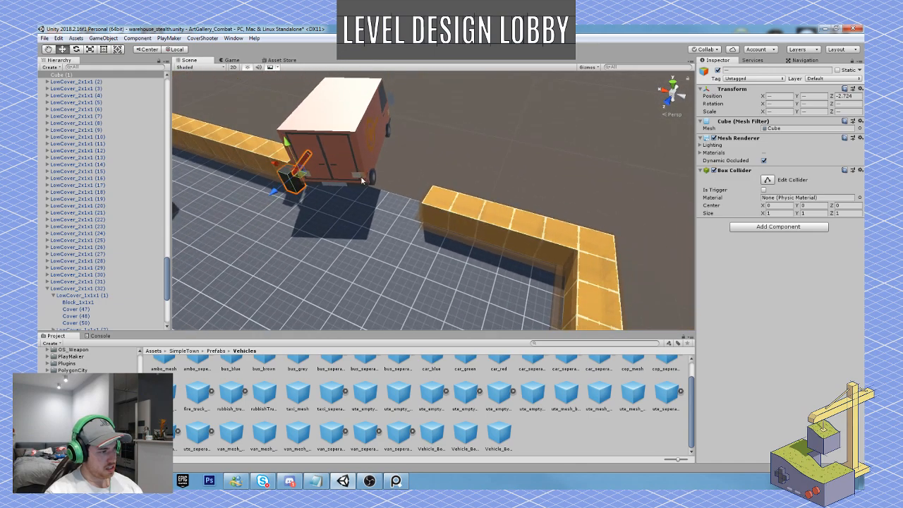
{"action": "key", "text": "ctrl+d"}
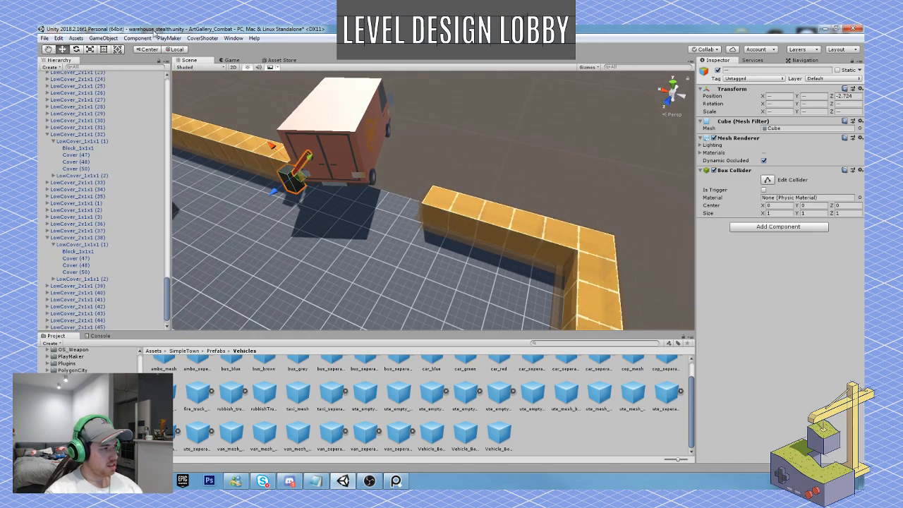
{"action": "left_click", "coordinate": [175, 49]}
{"action": "left_click_drag", "start_coordinate": [300, 178], "coordinate": [443, 263]}
{"action": "key", "text": "e"}
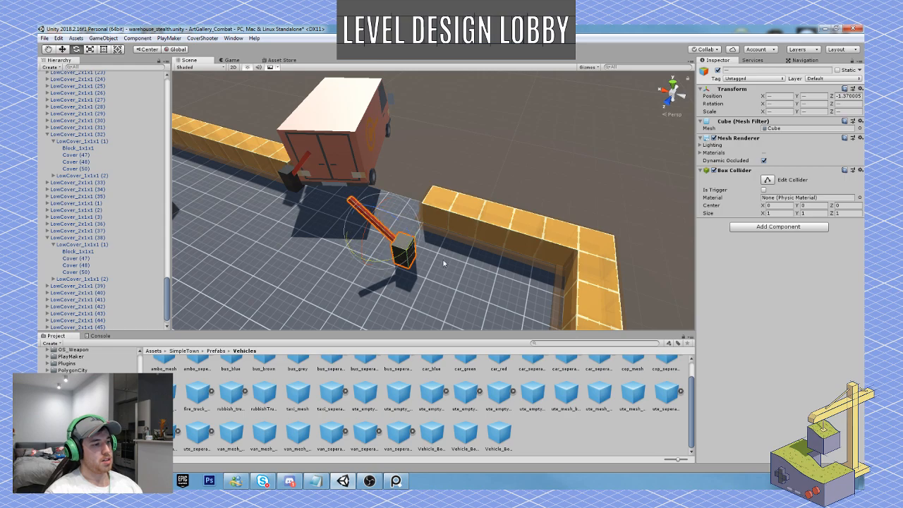
Place the copied boom gate against the end of the low cover row on the other side of the entrance.
{"action": "scroll", "coordinate": [445, 264], "scroll_direction": "up", "scroll_amount": 5}
{"action": "key", "text": "w"}
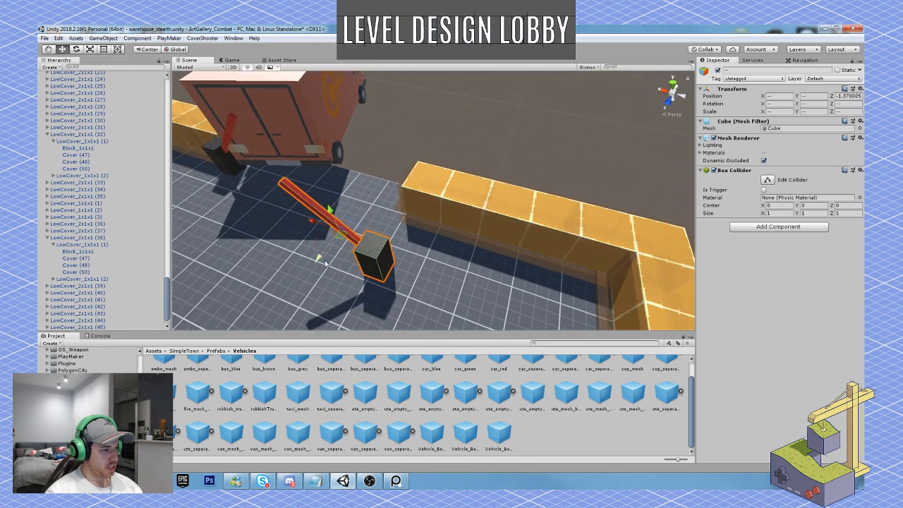
{"action": "left_click_drag", "start_coordinate": [326, 263], "coordinate": [393, 202]}
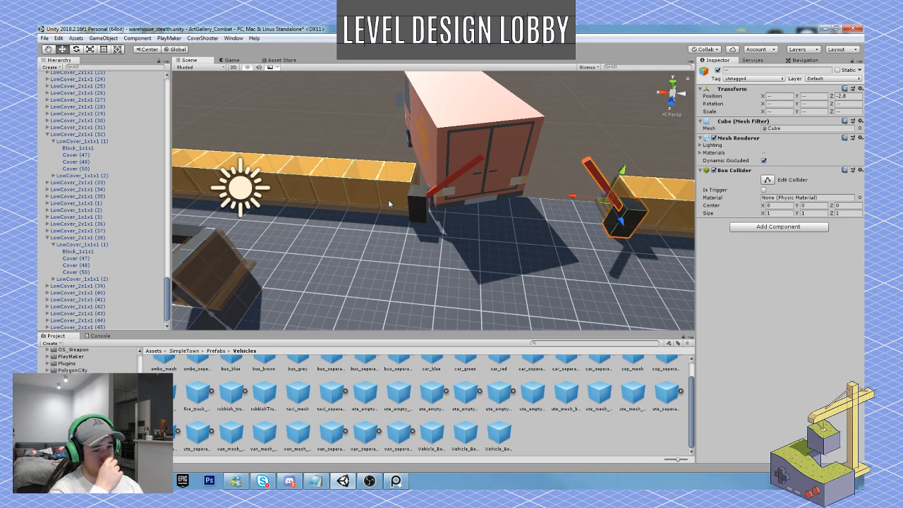
Move the red van between the two boom gates to X -4.08, Z -5.57.
{"action": "left_click", "coordinate": [485, 124]}
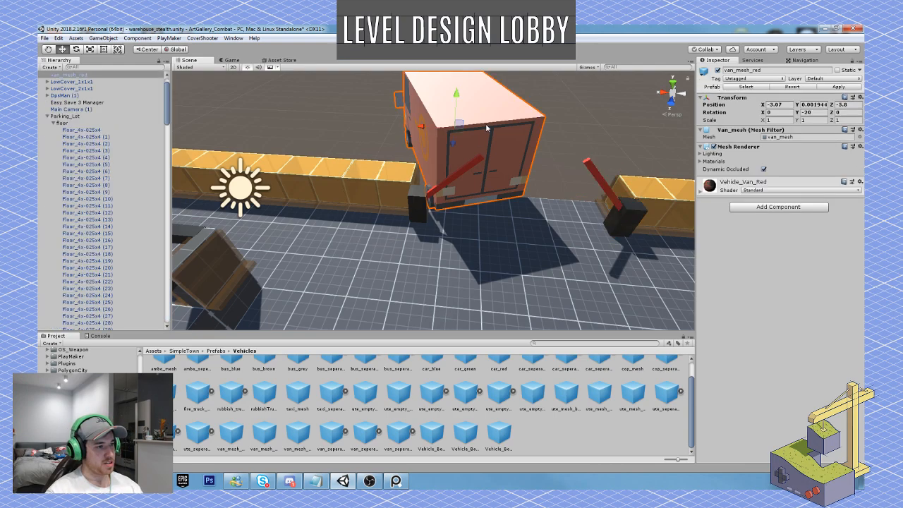
{"action": "left_click_drag", "start_coordinate": [487, 127], "coordinate": [474, 219], "text": "alt"}
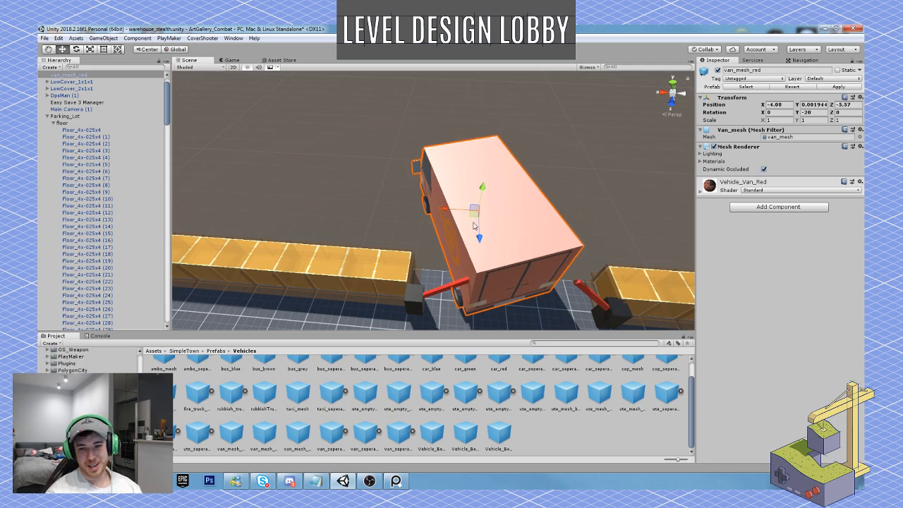
{"action": "left_click_drag", "start_coordinate": [475, 262], "coordinate": [396, 218], "text": "alt"}
{"action": "key", "text": "e"}
{"action": "right_click_drag", "start_coordinate": [396, 218], "coordinate": [414, 212]}
{"action": "key", "text": "w"}
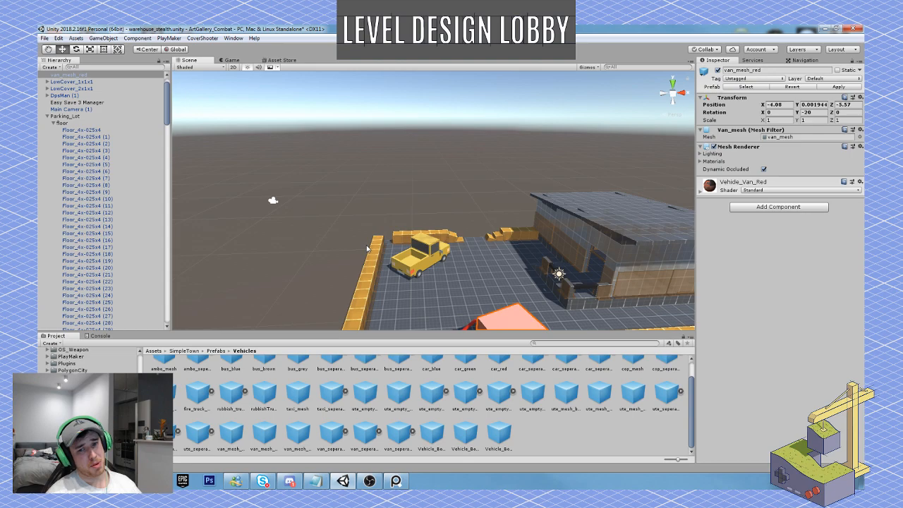
Try placing the red van inside the yard near X -4.75, Z 0.56 with its Y rotation at -91.231.
{"action": "key", "text": "w"}
{"action": "right_click_drag", "start_coordinate": [438, 247], "coordinate": [505, 276]}
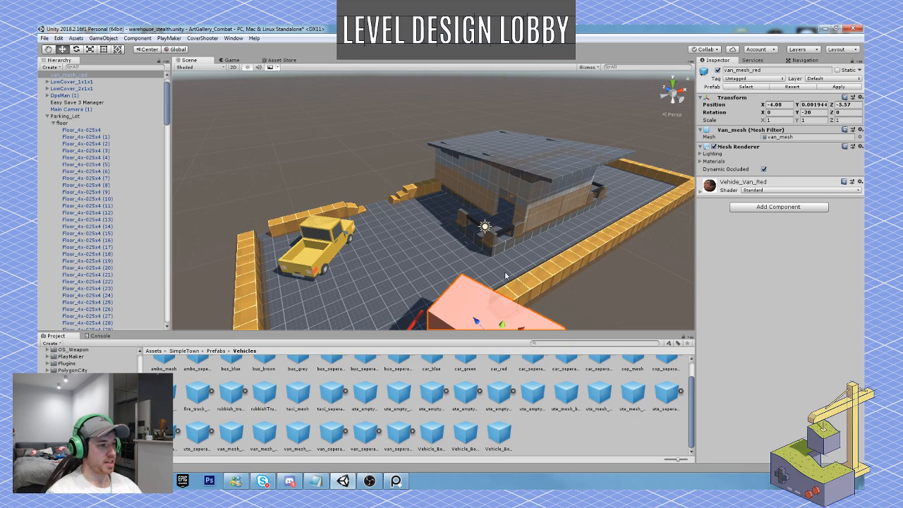
{"action": "left_click", "coordinate": [428, 241]}
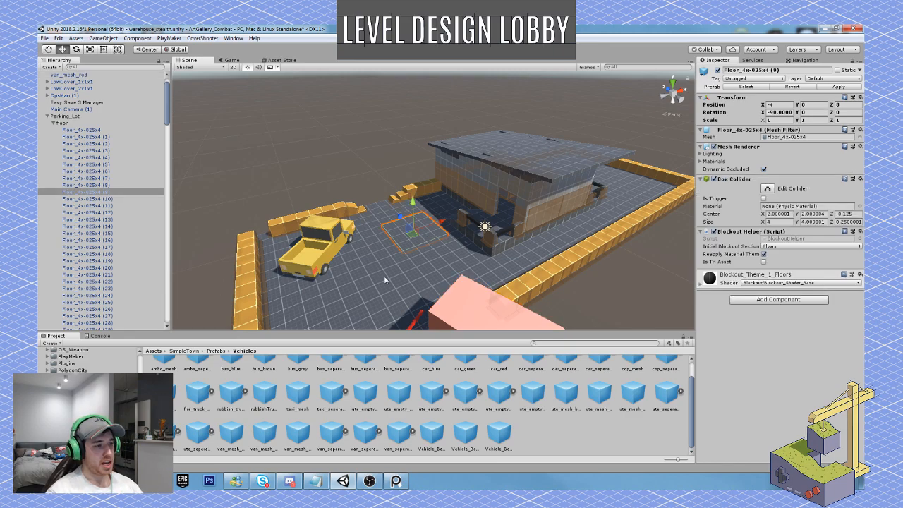
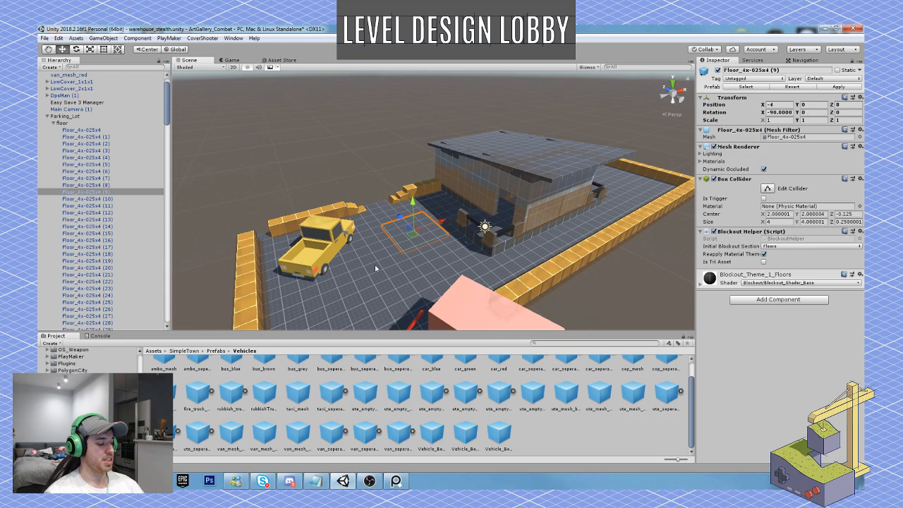
{"action": "key", "text": "w"}
{"action": "right_click_drag", "start_coordinate": [480, 277], "coordinate": [553, 292]}
{"action": "left_click", "coordinate": [534, 252]}
{"action": "left_click_drag", "start_coordinate": [534, 252], "coordinate": [484, 243], "text": "alt"}
{"action": "key", "text": "e"}
{"action": "key", "text": "w"}
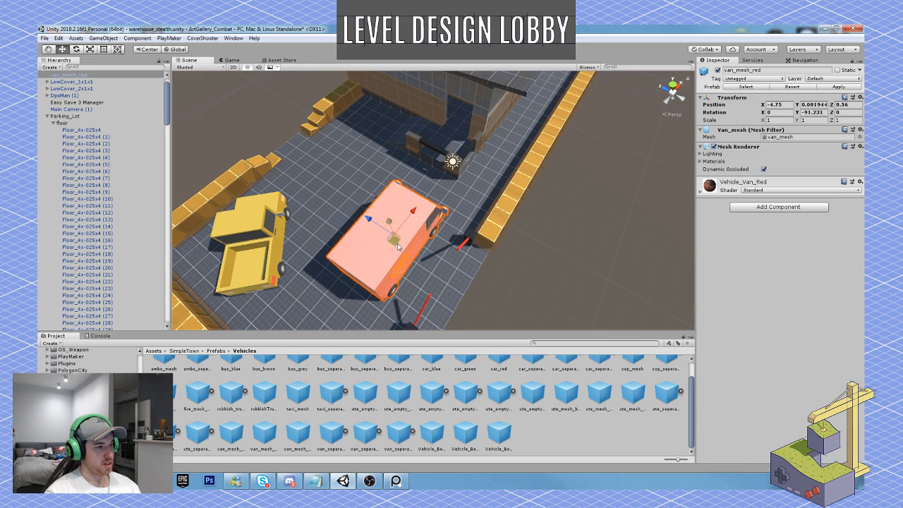
{"action": "left_click_drag", "start_coordinate": [392, 240], "coordinate": [522, 141]}
Undo the red van's moves and rotation inside the yard.
{"action": "key", "text": "ctrl+z"}
{"action": "key", "text": "ctrl+z"}
{"action": "key", "text": "ctrl+z"}
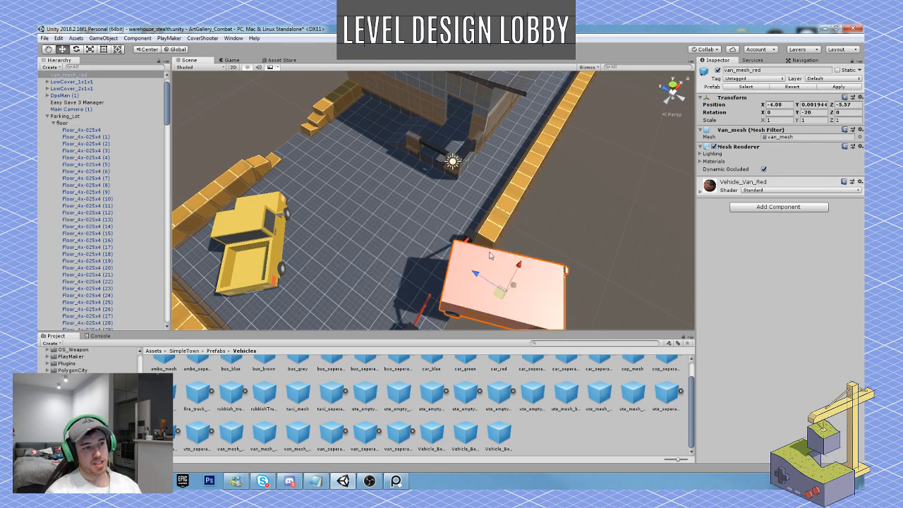
Examine the enclosed yard, the blocked entrance and the shelving area inside the warehouse.
{"action": "left_click_drag", "start_coordinate": [517, 202], "coordinate": [549, 218], "text": "alt"}
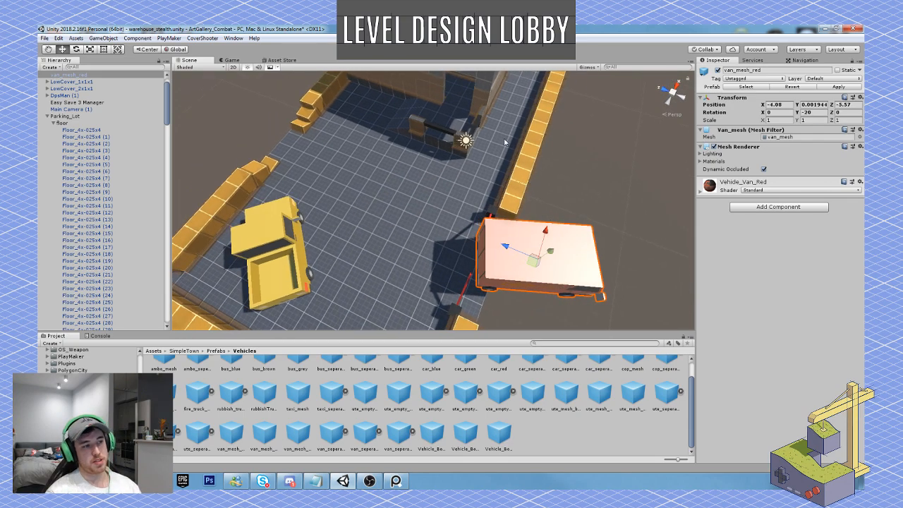
{"action": "key", "text": "w"}
{"action": "right_click_drag", "start_coordinate": [491, 198], "coordinate": [489, 148]}
{"action": "left_click_drag", "start_coordinate": [488, 147], "coordinate": [332, 135], "text": "alt"}
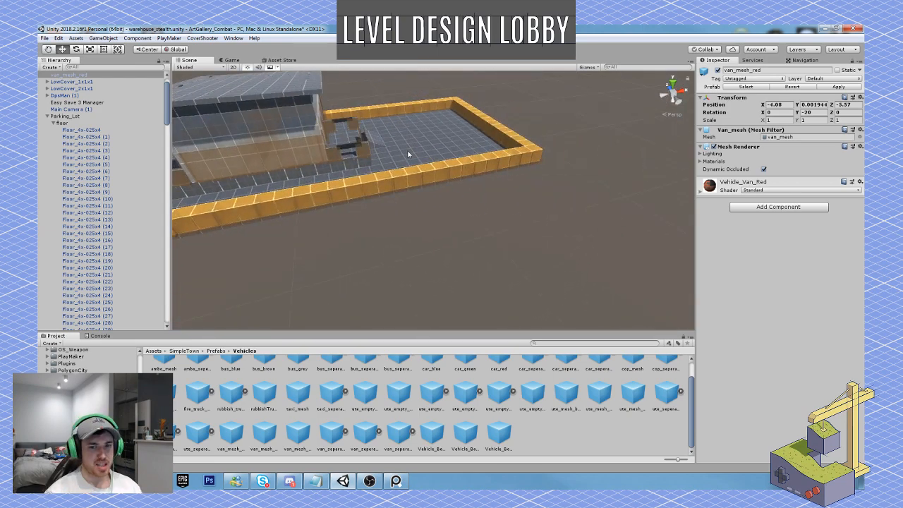
{"action": "key", "text": "f"}
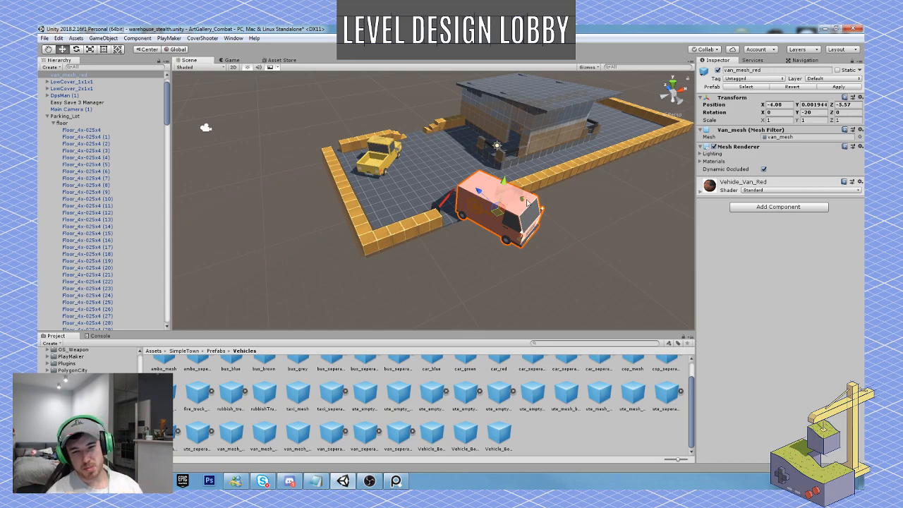
{"action": "mouse_move", "coordinate": [527, 203]}
{"action": "left_mouse_down", "text": "alt"}
{"action": "mouse_move", "coordinate": [482, 214]}
{"action": "mouse_move", "coordinate": [515, 214]}
{"action": "left_mouse_up", "text": "alt"}
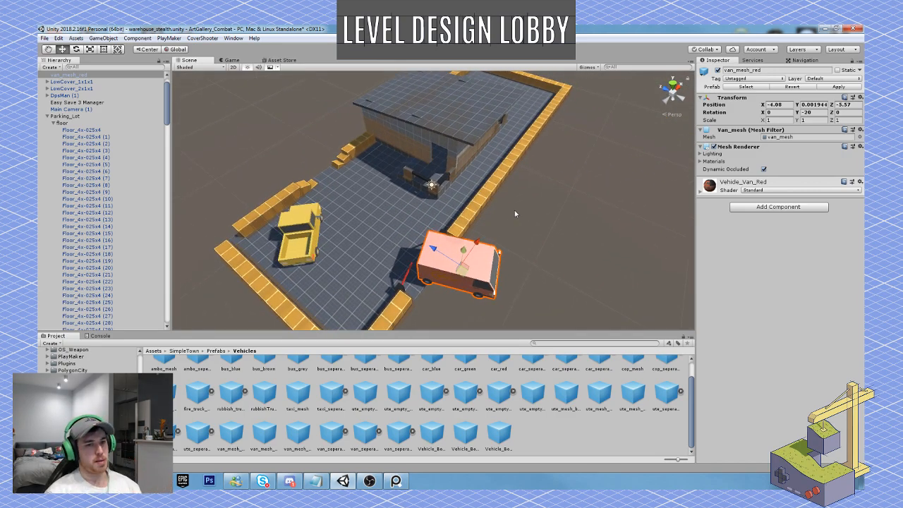
{"action": "right_click_drag", "start_coordinate": [516, 214], "coordinate": [491, 112]}
{"action": "key", "text": "w"}
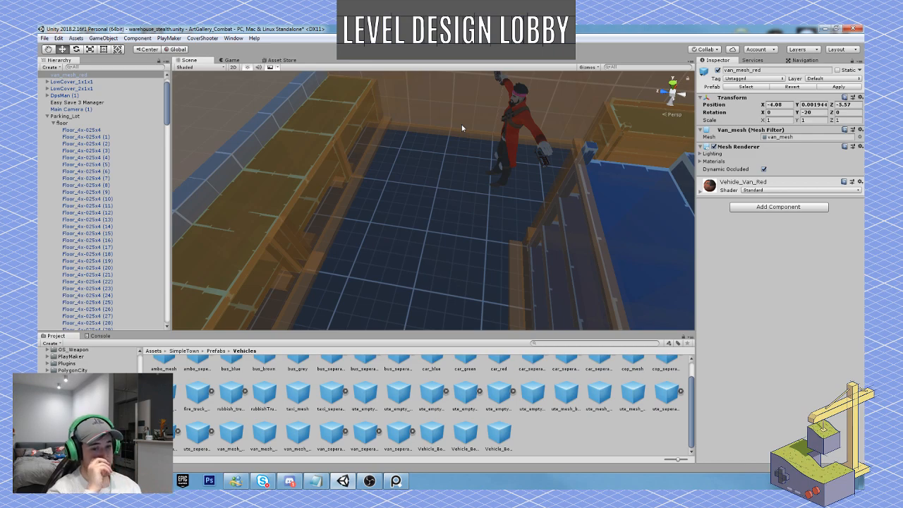
Delete the shelf units LD_prop_shelf_v2_2x2x1 (4) and (5) from the middle of the warehouse shelving.
{"action": "left_click", "coordinate": [515, 108]}
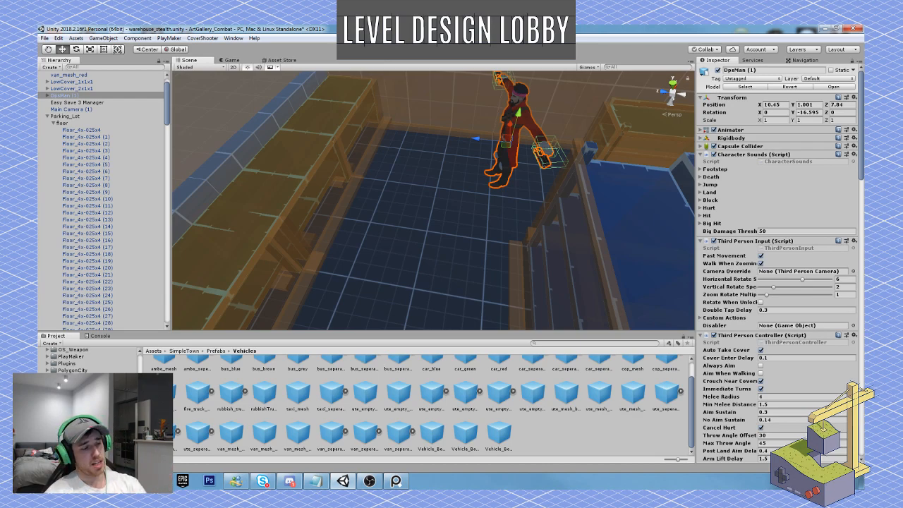
{"action": "left_click", "coordinate": [630, 201]}
{"action": "right_click_drag", "start_coordinate": [630, 201], "coordinate": [711, 205]}
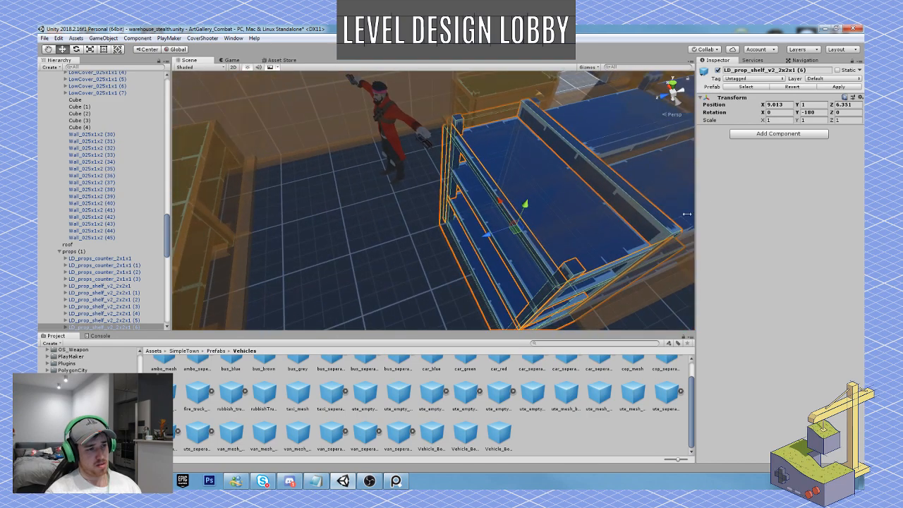
{"action": "left_click", "coordinate": [673, 225]}
{"action": "right_click_drag", "start_coordinate": [532, 223], "coordinate": [550, 191]}
{"action": "left_click", "coordinate": [527, 189]}
{"action": "left_click", "coordinate": [403, 194]}
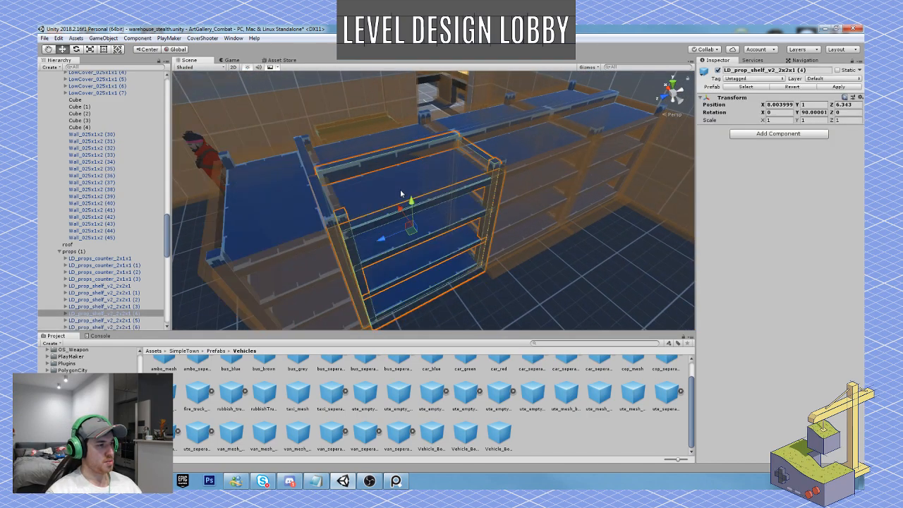
{"action": "left_click", "coordinate": [389, 145], "text": "shift"}
{"action": "key", "text": "Delete"}
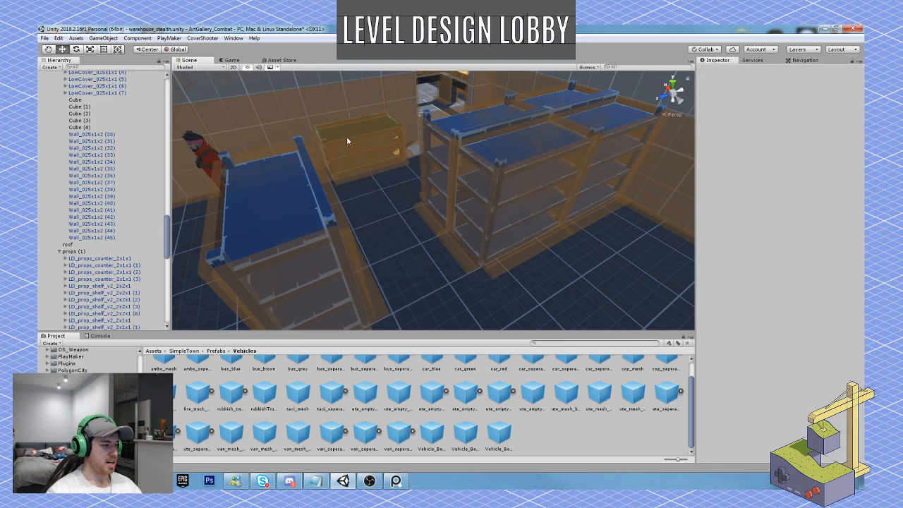
Shift the isolated shelf unit near the character and move LD_prop_shelf_v2_2x1x1 (1) to X 11.996, Z 7.92.
{"action": "left_click", "coordinate": [276, 241]}
{"action": "left_click_drag", "start_coordinate": [269, 253], "coordinate": [416, 235]}
{"action": "right_click_drag", "start_coordinate": [416, 234], "coordinate": [327, 259]}
{"action": "key", "text": "w"}
{"action": "left_click", "coordinate": [437, 220]}
{"action": "left_click_drag", "start_coordinate": [437, 219], "coordinate": [332, 202], "text": "ctrl"}
{"action": "right_click_drag", "start_coordinate": [332, 203], "coordinate": [518, 173]}
{"action": "right_click_drag", "start_coordinate": [411, 181], "coordinate": [338, 175]}
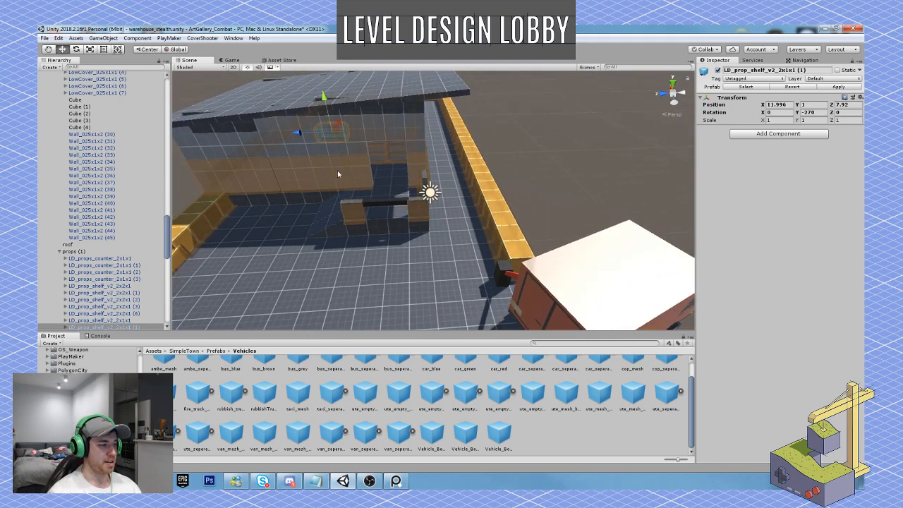
Save the warehouse scene and open the gym_prefab_setup scene from the Scenes folder.
{"action": "left_click", "coordinate": [44, 39]}
{"action": "left_click", "coordinate": [59, 71]}
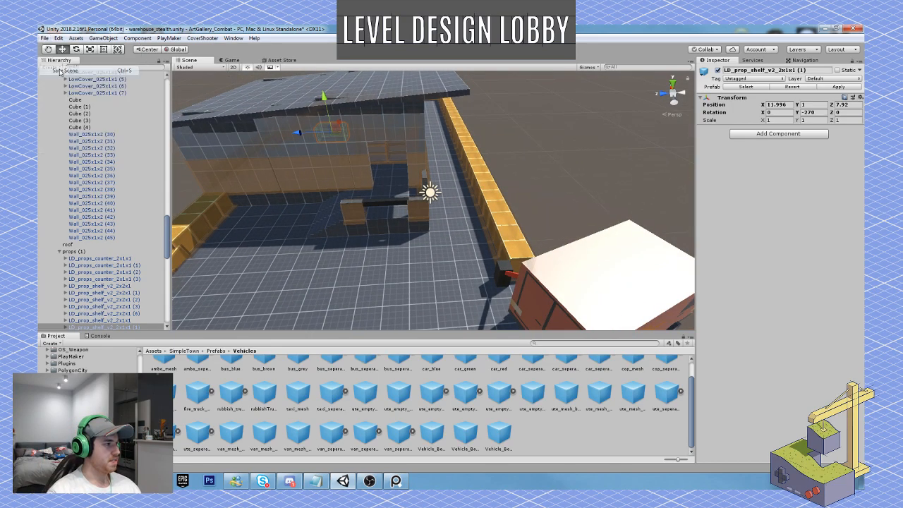
{"action": "scroll", "coordinate": [88, 395], "scroll_direction": "down", "scroll_amount": 2}
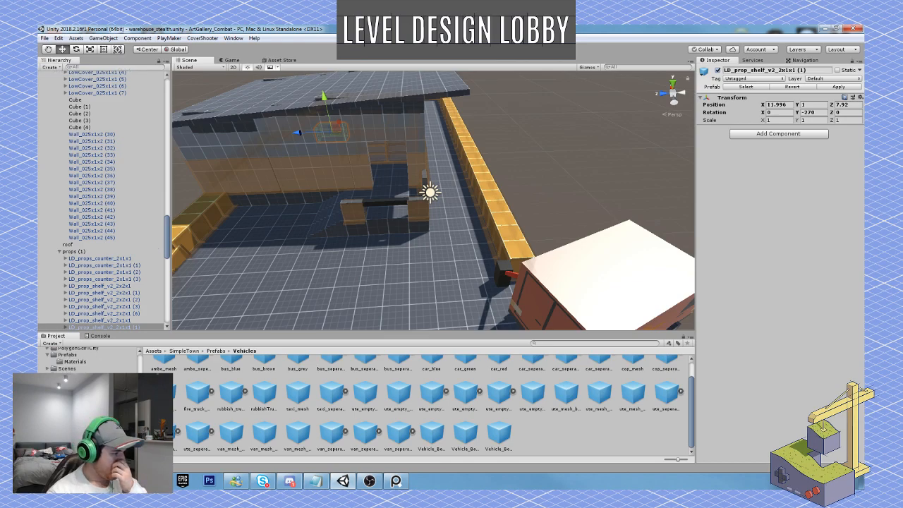
{"action": "left_click", "coordinate": [67, 368]}
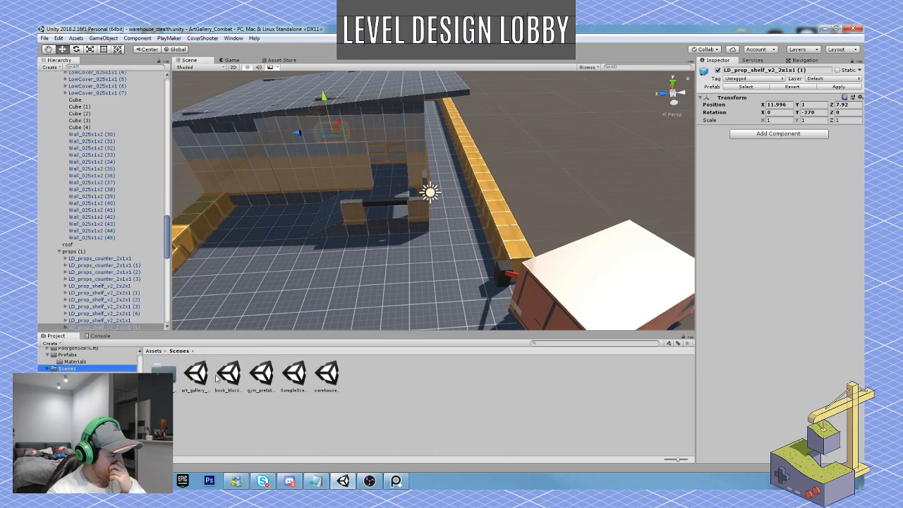
{"action": "double_click", "coordinate": [261, 374]}
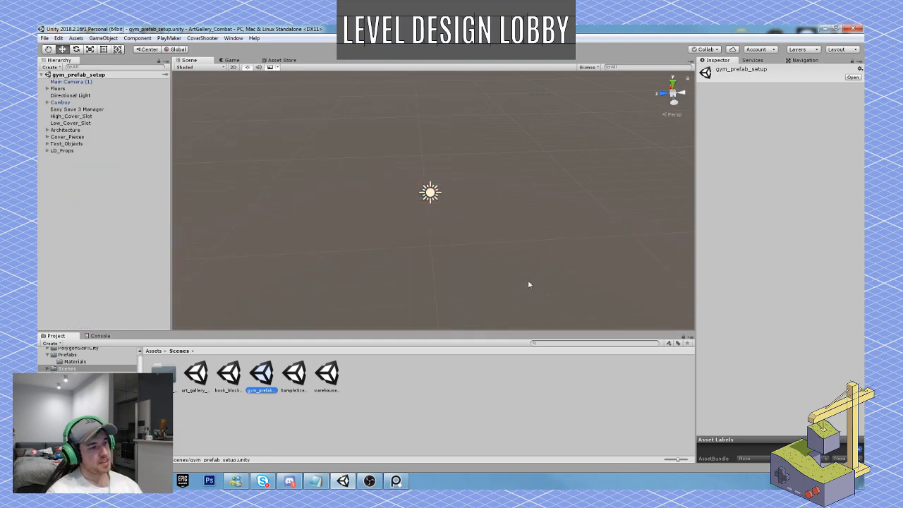
Examine the gym scene's layout of architecture pieces, cover objects and level design props.
{"action": "right_click_drag", "start_coordinate": [529, 284], "coordinate": [292, 225]}
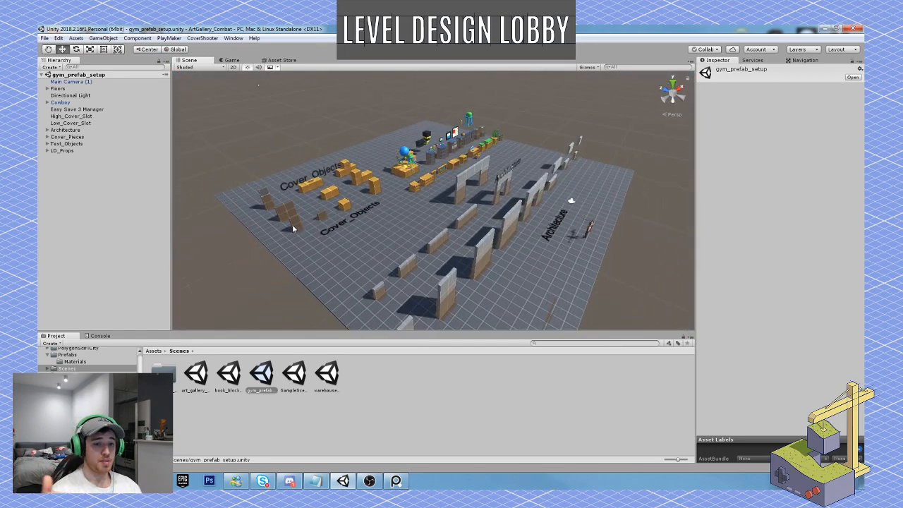
{"action": "right_click_drag", "start_coordinate": [292, 225], "coordinate": [268, 224]}
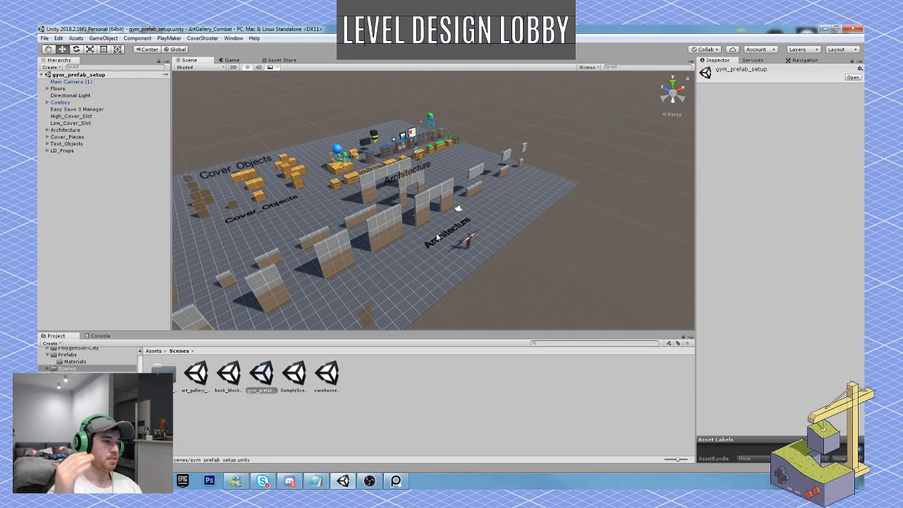
{"action": "right_click_drag", "start_coordinate": [438, 237], "coordinate": [344, 195]}
{"action": "scroll", "coordinate": [344, 195], "scroll_direction": "down", "scroll_amount": 2}
{"action": "scroll", "coordinate": [477, 227], "scroll_direction": "down", "scroll_amount": 4}
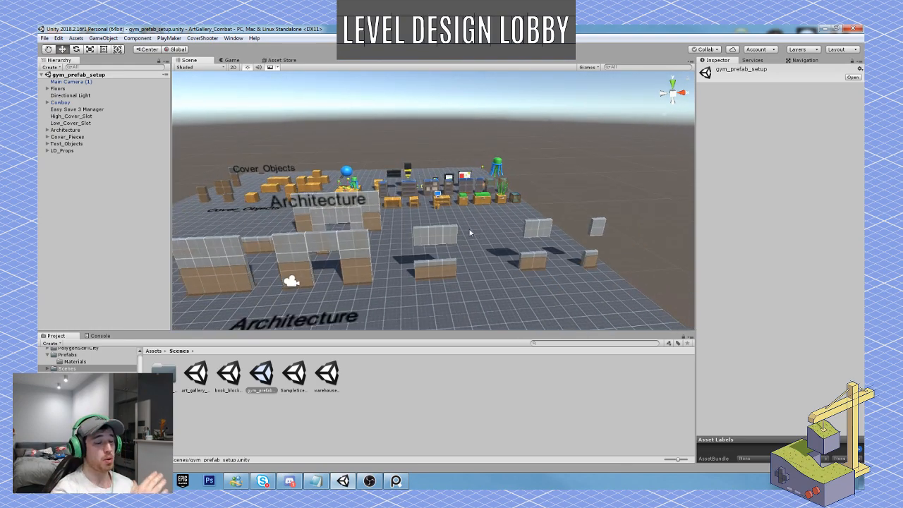
{"action": "scroll", "coordinate": [599, 219], "scroll_direction": "down", "scroll_amount": 5}
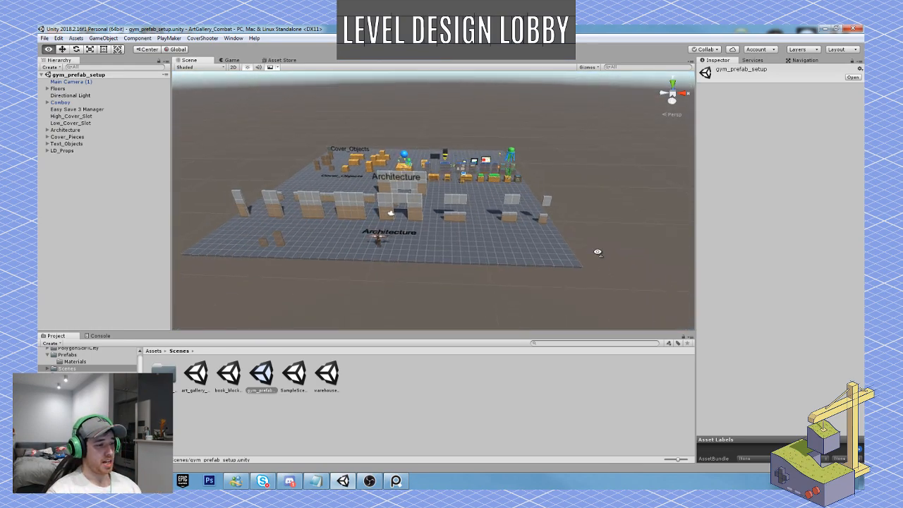
{"action": "scroll", "coordinate": [599, 252], "scroll_direction": "up", "scroll_amount": 3}
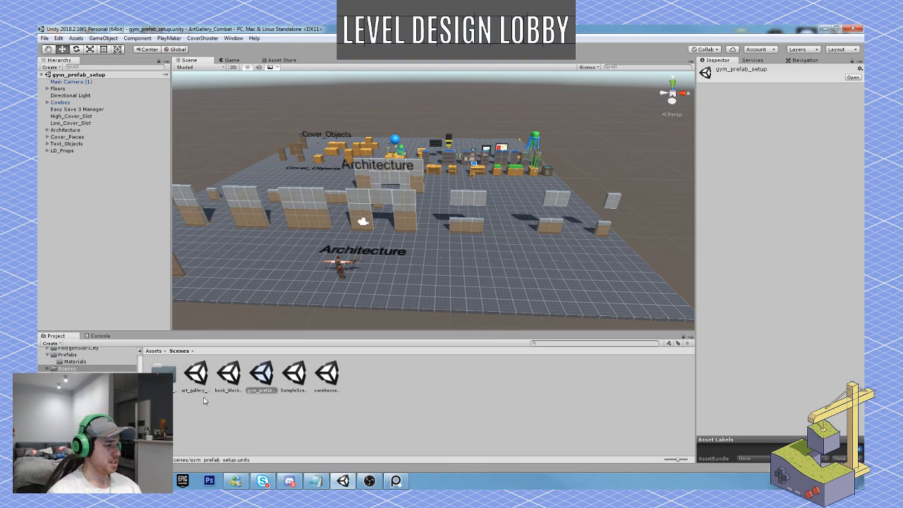
Reopen the warehouse_stealth scene and select the middle low cover block between the yard corner and the van.
{"action": "double_click", "coordinate": [322, 379]}
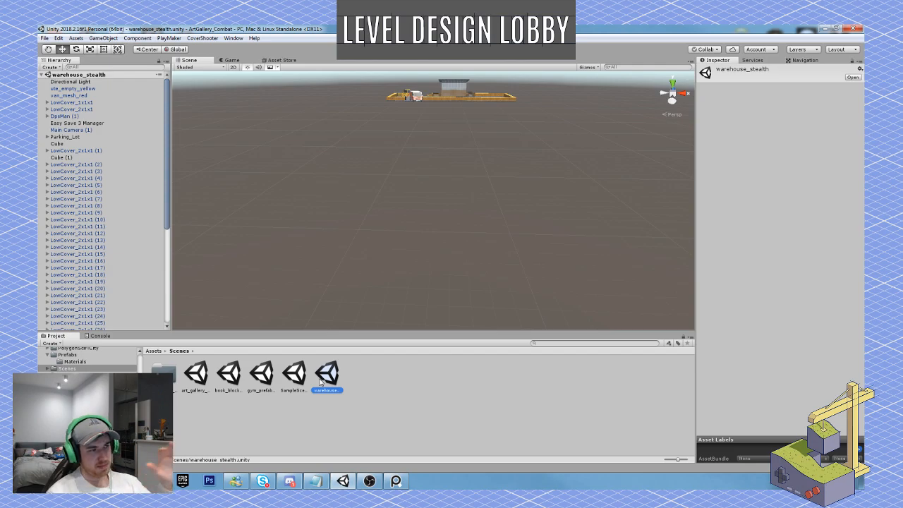
{"action": "left_click_drag", "start_coordinate": [462, 205], "coordinate": [374, 271], "text": "alt"}
{"action": "scroll", "coordinate": [470, 141], "scroll_direction": "up", "scroll_amount": 3}
{"action": "left_click", "coordinate": [373, 268]}
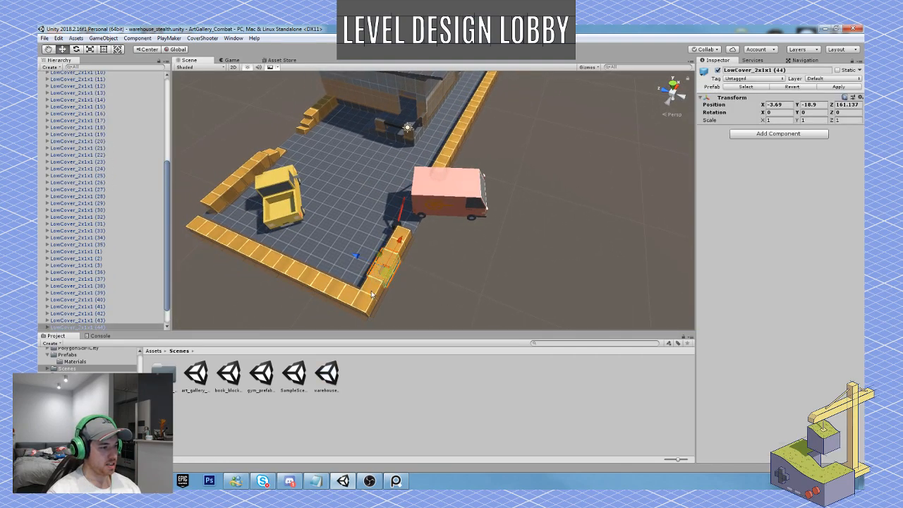
Extend the selection with the remaining low cover blocks between the yard corner and the van and the floor tiles beside them.
{"action": "left_click", "coordinate": [373, 292], "text": "shift"}
{"action": "left_click", "coordinate": [397, 242], "text": "shift"}
{"action": "left_click", "coordinate": [409, 229], "text": "shift"}
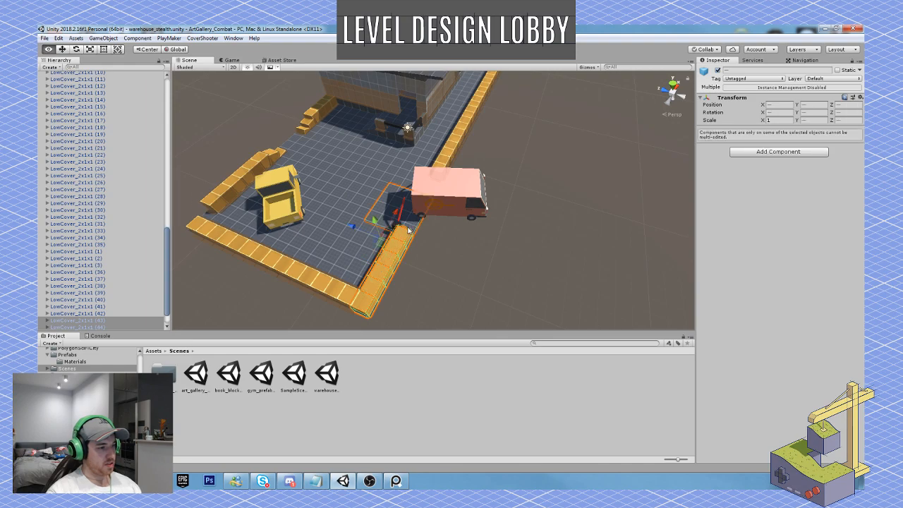
{"action": "left_click_drag", "start_coordinate": [409, 230], "coordinate": [467, 226], "text": "alt"}
{"action": "left_click", "coordinate": [429, 300], "text": "shift"}
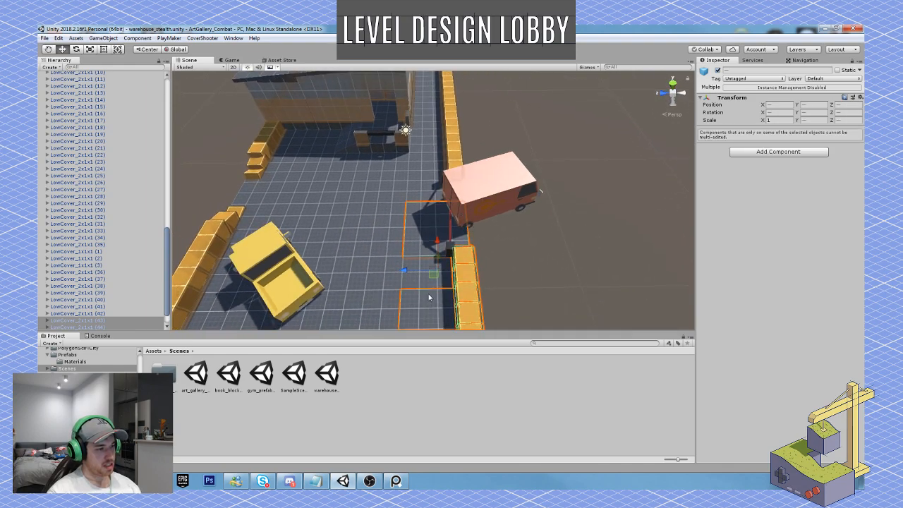
{"action": "right_click_drag", "start_coordinate": [427, 297], "coordinate": [431, 313]}
{"action": "left_click", "coordinate": [407, 242], "text": "shift"}
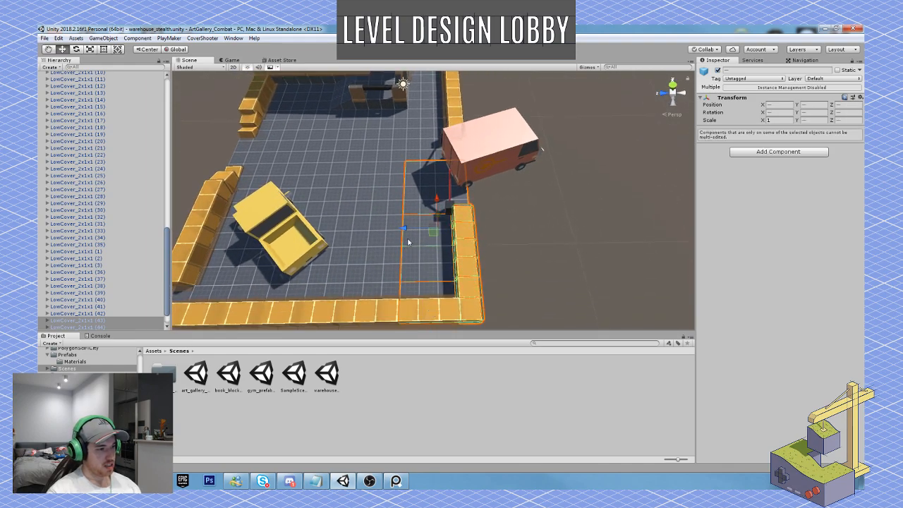
{"action": "left_click", "coordinate": [429, 137], "text": "shift"}
{"action": "left_click", "coordinate": [433, 104], "text": "shift"}
Add the rest of the outer row of floor tiles, past the warehouse to the far yard corner, to the selection.
{"action": "right_click_drag", "start_coordinate": [421, 155], "coordinate": [359, 192]}
{"action": "left_click", "coordinate": [371, 155], "text": "shift"}
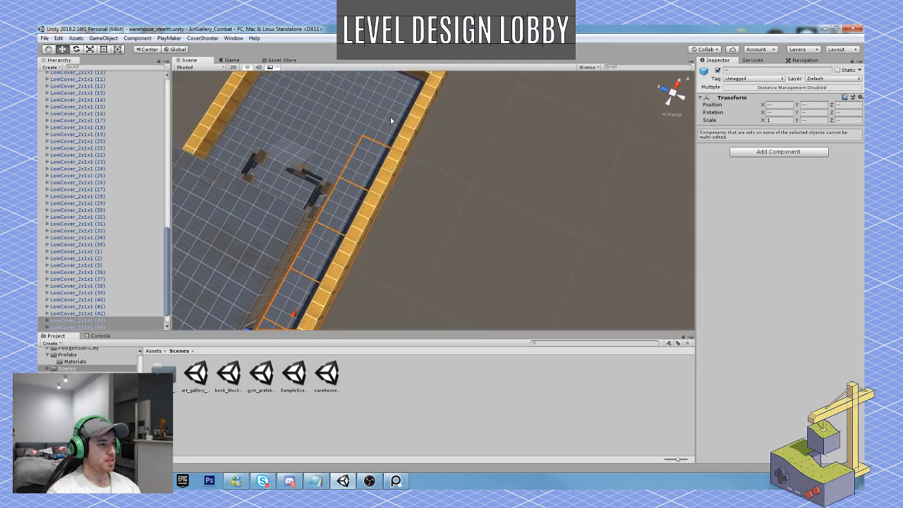
{"action": "left_click", "coordinate": [390, 119], "text": "shift"}
{"action": "left_click", "coordinate": [409, 87], "text": "shift"}
{"action": "right_click_drag", "start_coordinate": [422, 114], "coordinate": [264, 124]}
{"action": "scroll", "coordinate": [374, 194], "scroll_direction": "up", "scroll_amount": 3}
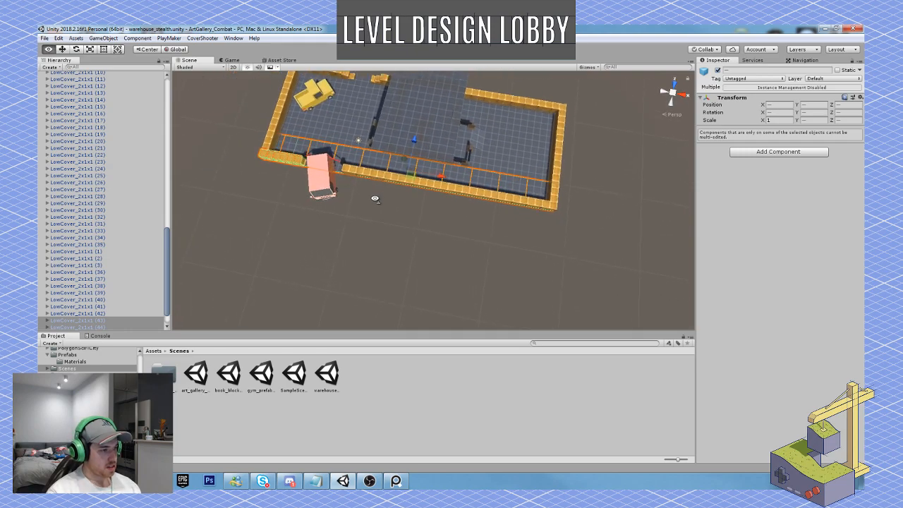
Add the low cover blocks along the long wall from the van to the far yard corner to the selection.
{"action": "left_click", "coordinate": [343, 167], "text": "shift"}
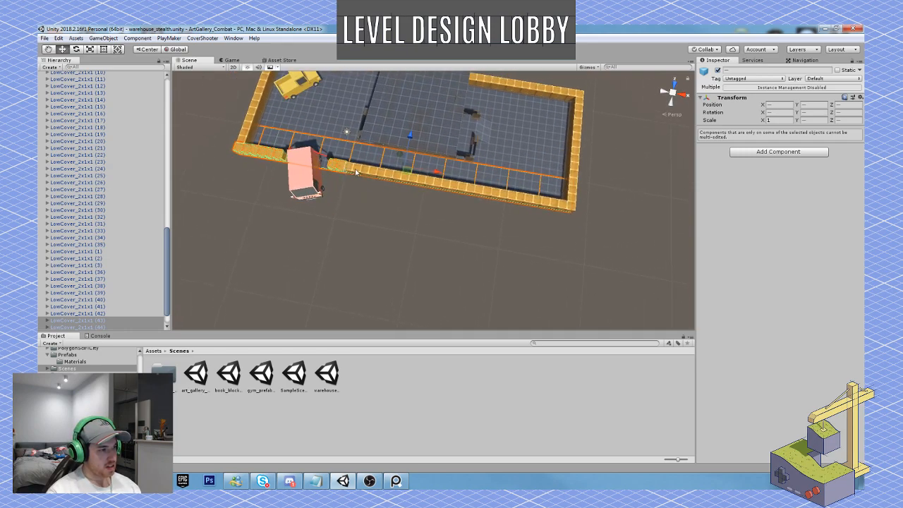
{"action": "left_click", "coordinate": [357, 171], "text": "shift"}
{"action": "left_click", "coordinate": [373, 173], "text": "shift"}
{"action": "left_click", "coordinate": [392, 177], "text": "shift"}
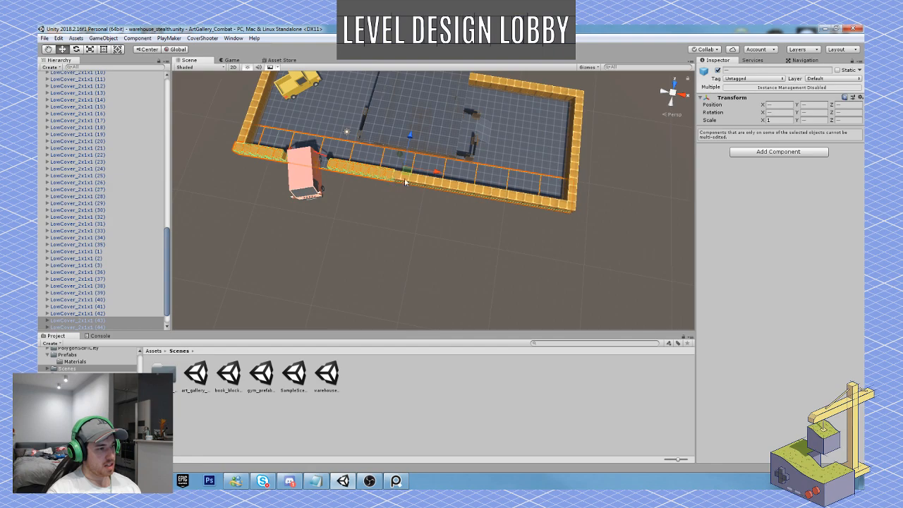
{"action": "left_click", "coordinate": [415, 181], "text": "shift"}
{"action": "left_click", "coordinate": [400, 178], "text": "shift"}
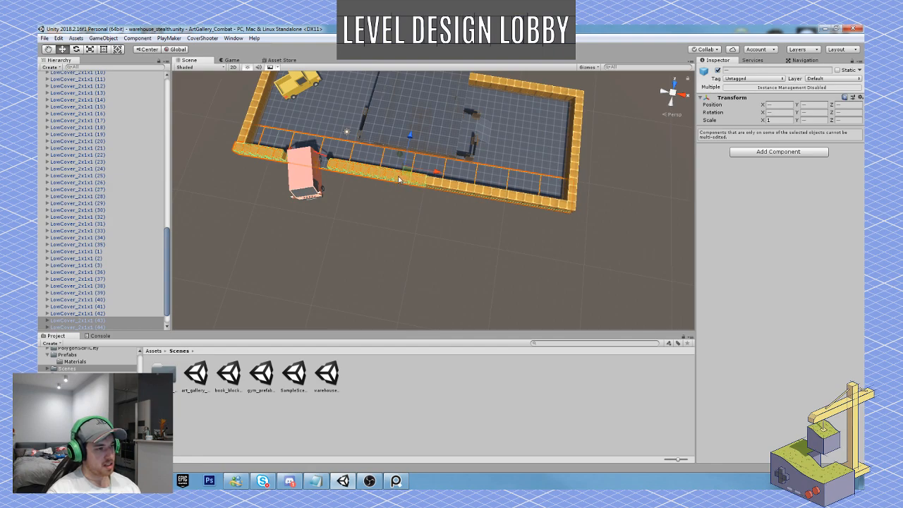
{"action": "left_click", "coordinate": [434, 184], "text": "shift"}
{"action": "left_click", "coordinate": [454, 187], "text": "shift"}
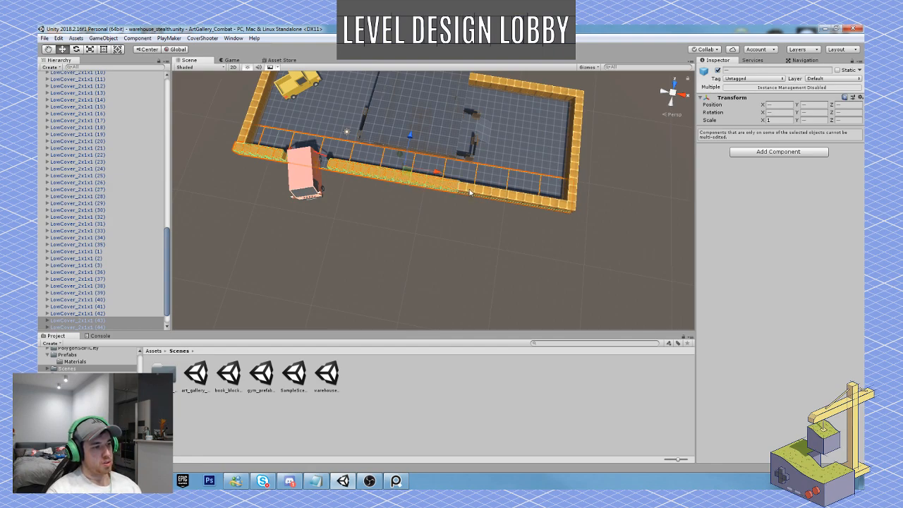
{"action": "left_click", "coordinate": [498, 194], "text": "shift"}
{"action": "left_click", "coordinate": [526, 202], "text": "shift"}
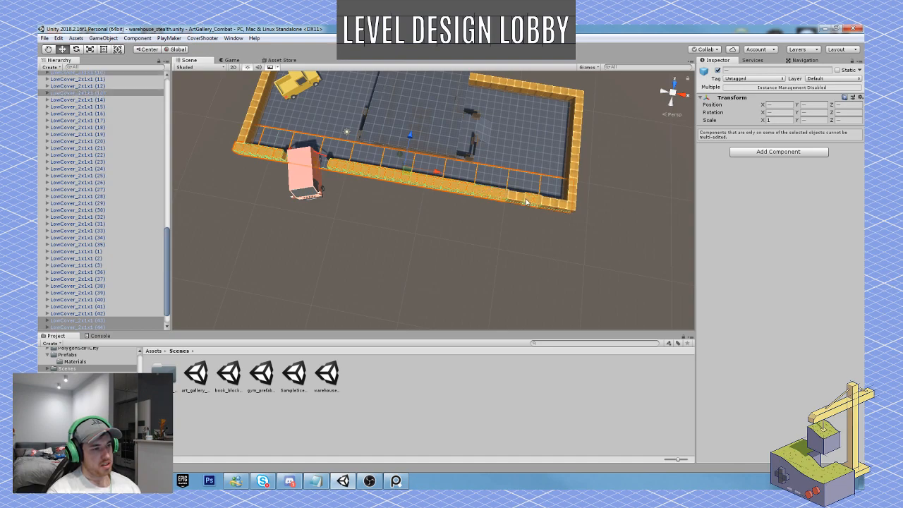
{"action": "left_click", "coordinate": [552, 206], "text": "shift"}
{"action": "left_click", "coordinate": [564, 209], "text": "shift"}
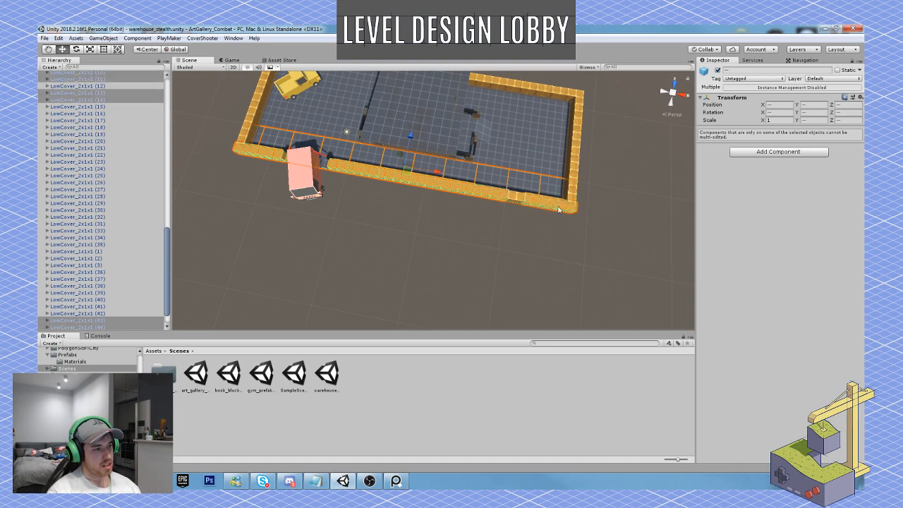
Undo a trial shift of the selected edge pieces and add the skipped low cover block near the far corner to the selection.
{"action": "left_click_drag", "start_coordinate": [407, 137], "coordinate": [410, 155]}
{"action": "key", "text": "ctrl+z"}
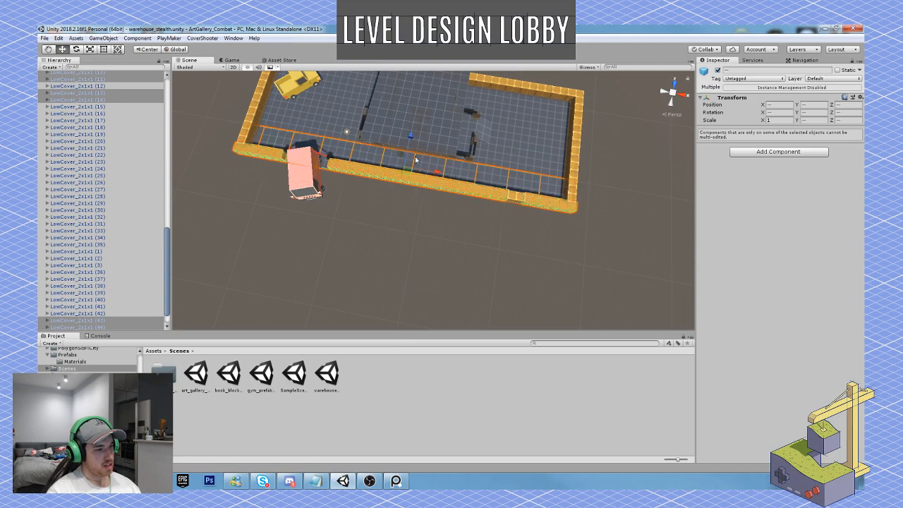
{"action": "left_click", "coordinate": [516, 197], "text": "shift"}
Add the van and boom gate parts to the selection and move the whole edge outward by one floor tile, to floor Z -4.
{"action": "right_click_drag", "start_coordinate": [340, 159], "coordinate": [572, 123]}
{"action": "key", "text": "w"}
{"action": "key", "text": "a"}
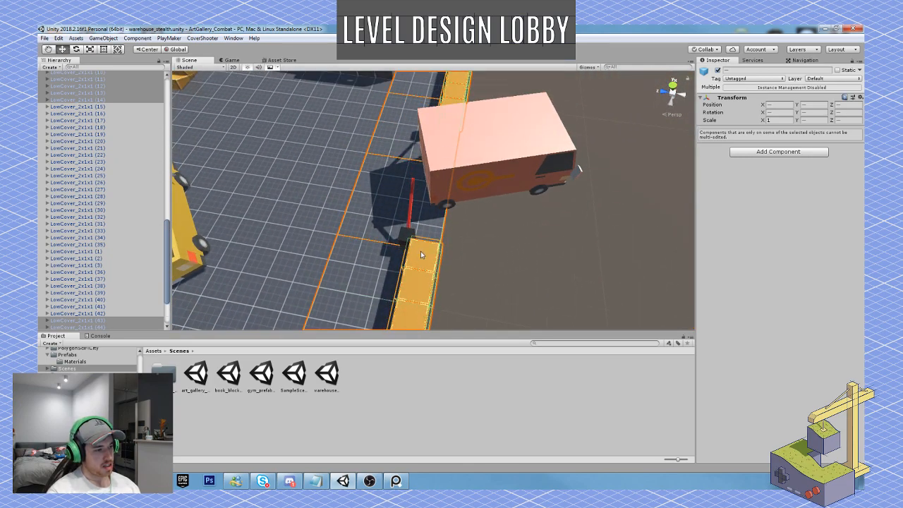
{"action": "left_click_drag", "start_coordinate": [421, 255], "coordinate": [491, 240], "text": "alt"}
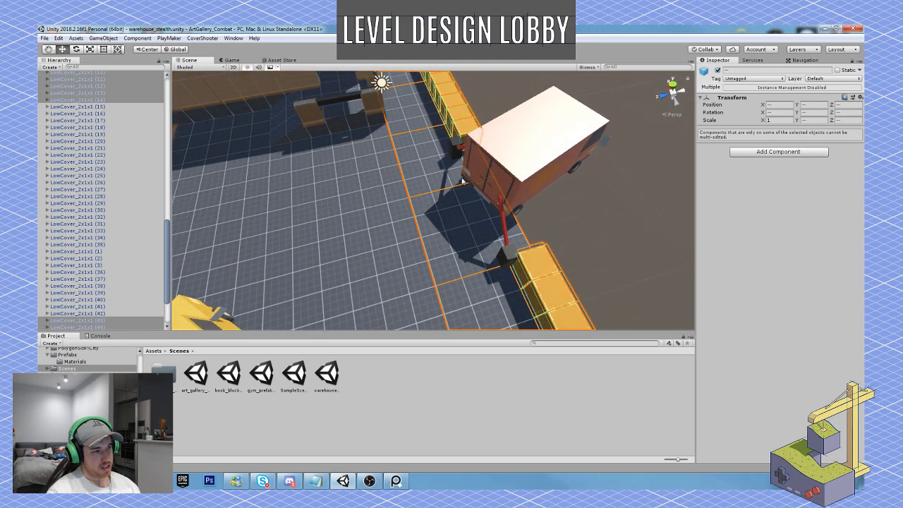
{"action": "left_click", "coordinate": [515, 150], "text": "shift"}
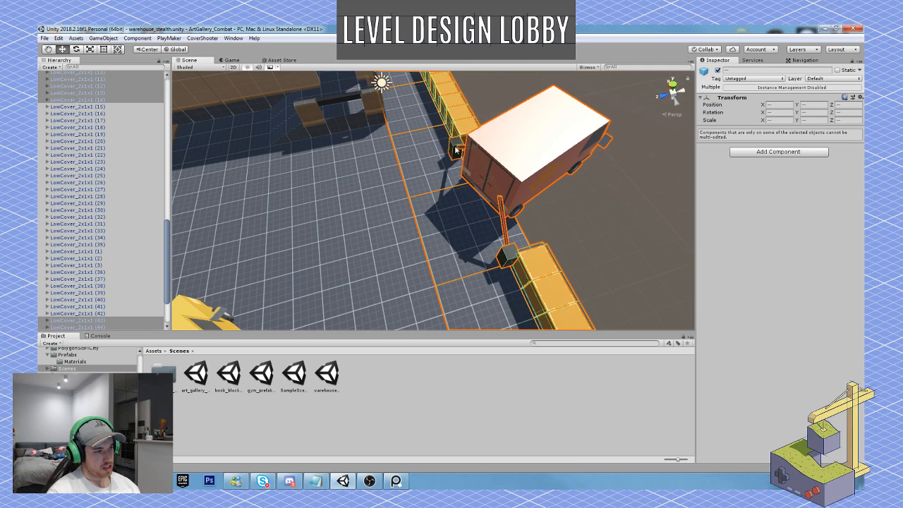
{"action": "left_click_drag", "start_coordinate": [458, 150], "coordinate": [414, 141], "text": "alt"}
{"action": "scroll", "coordinate": [442, 152], "scroll_direction": "down", "scroll_amount": 6, "text": "alt"}
Examine the gap in the yard floor, the blocked gate and the warehouse front from ground level.
{"action": "left_click", "coordinate": [400, 255]}
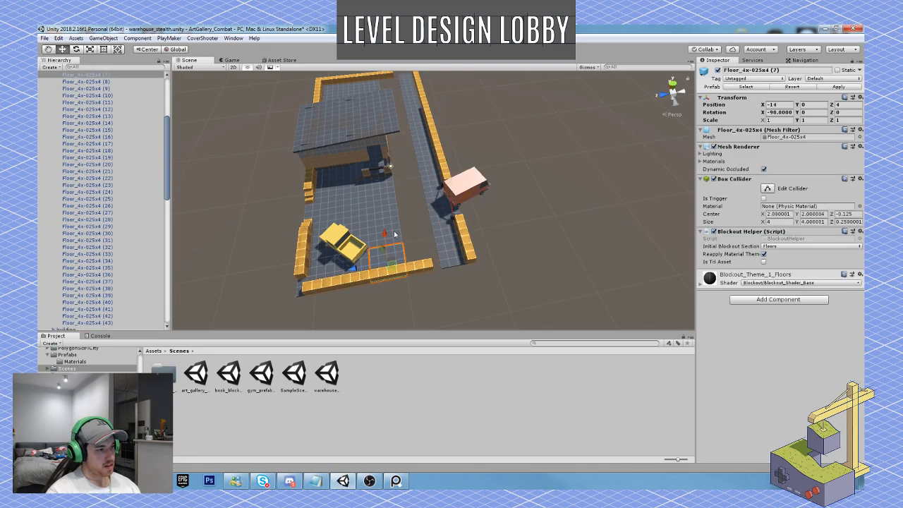
{"action": "left_click", "coordinate": [446, 256]}
{"action": "left_click", "coordinate": [433, 225], "text": "ctrl"}
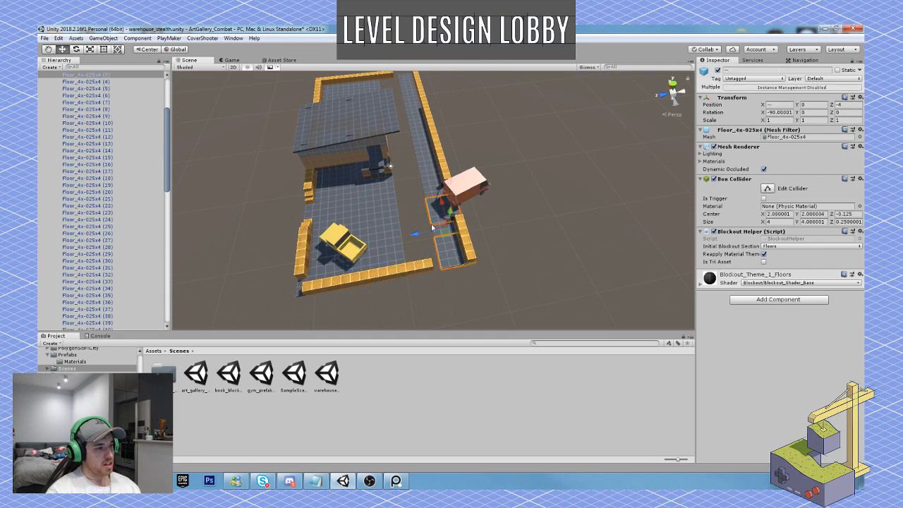
{"action": "right_click_drag", "start_coordinate": [437, 238], "coordinate": [390, 142]}
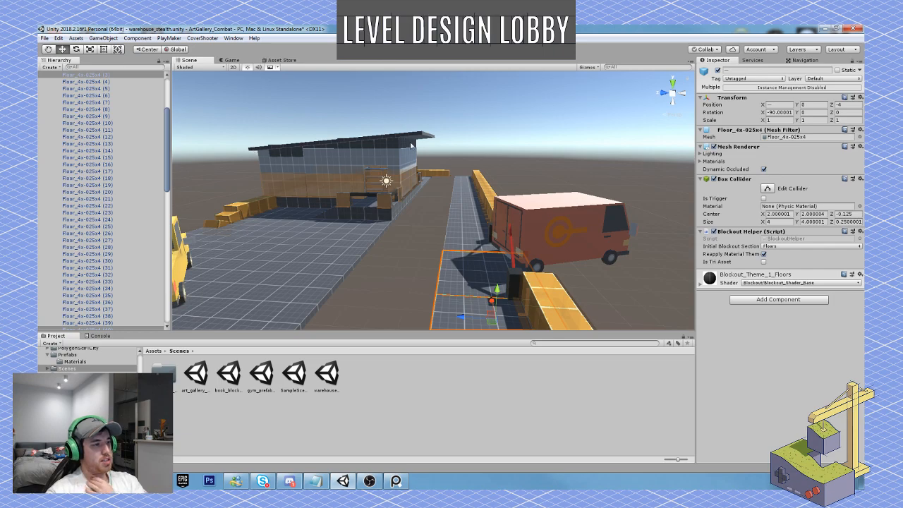
{"action": "key", "text": "w"}
{"action": "right_click_drag", "start_coordinate": [412, 145], "coordinate": [586, 168]}
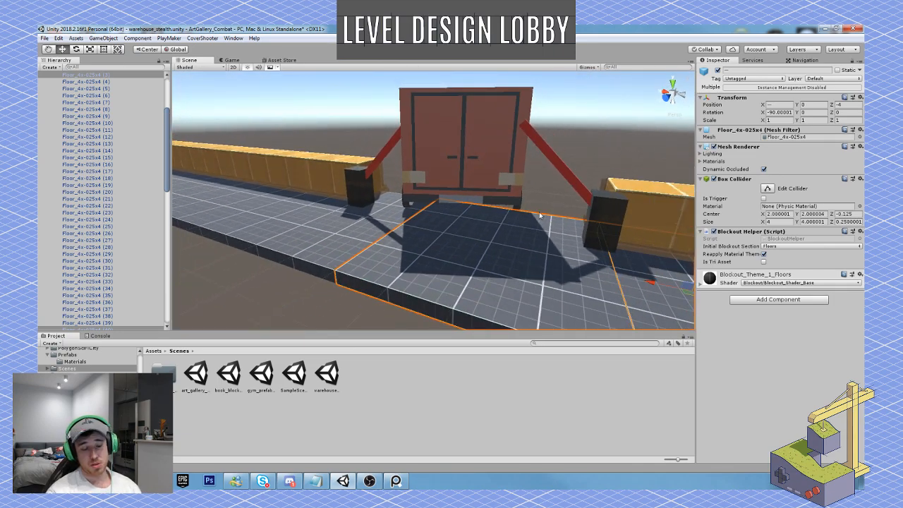
{"action": "right_click_drag", "start_coordinate": [540, 215], "coordinate": [427, 136]}
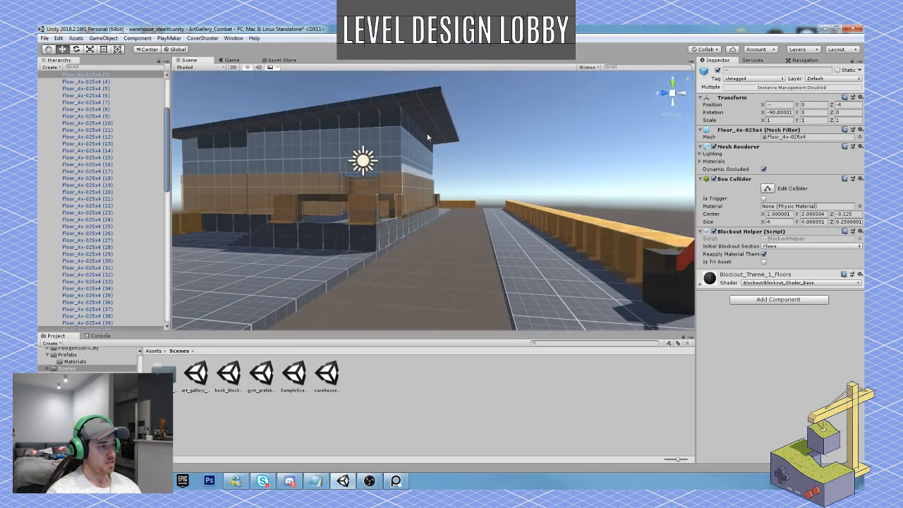
{"action": "right_click_drag", "start_coordinate": [502, 120], "coordinate": [411, 136]}
{"action": "right_click_drag", "start_coordinate": [351, 148], "coordinate": [555, 116]}
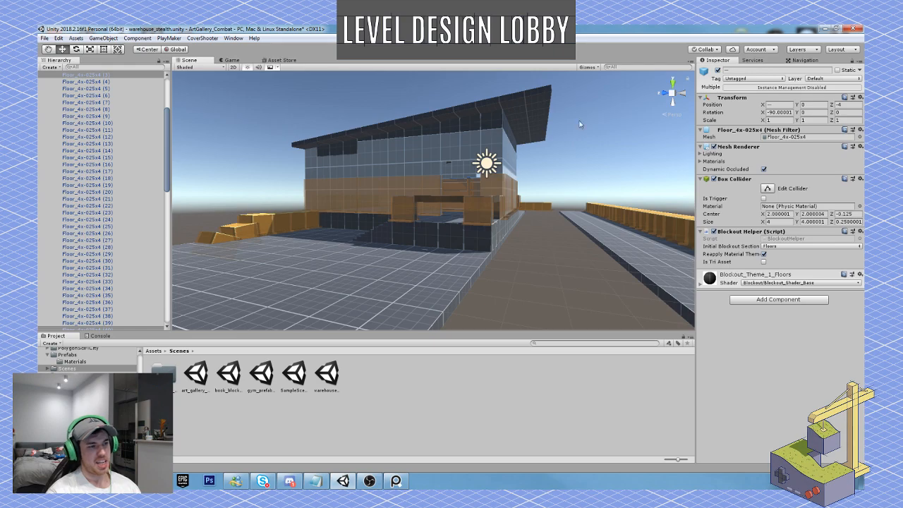
{"action": "right_click_drag", "start_coordinate": [482, 97], "coordinate": [421, 242]}
{"action": "left_click", "coordinate": [400, 260]}
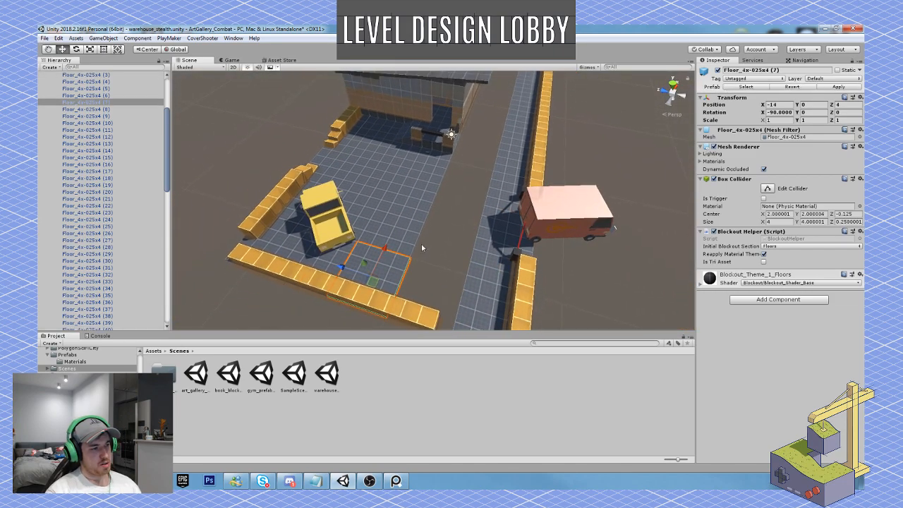
{"action": "left_click", "coordinate": [410, 227], "text": "shift"}
{"action": "left_click", "coordinate": [426, 184], "text": "shift"}
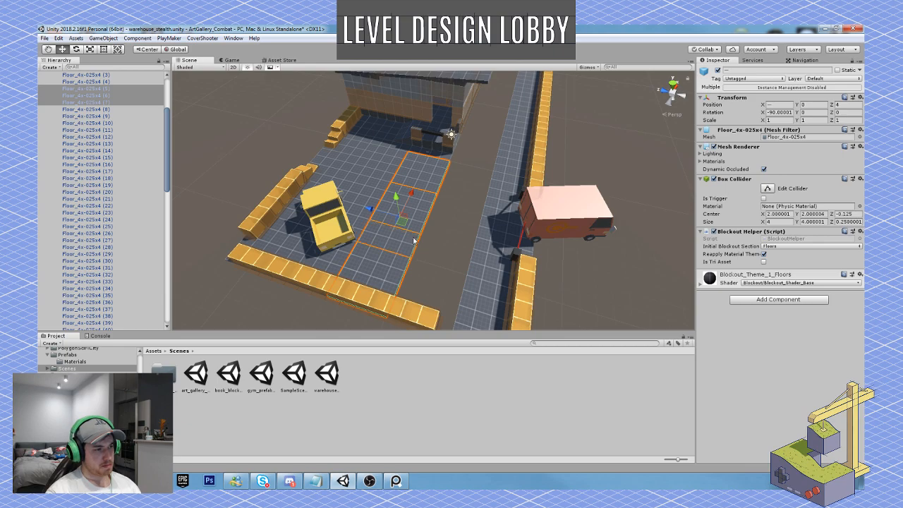
{"action": "scroll", "coordinate": [451, 184], "scroll_direction": "up", "scroll_amount": 3}
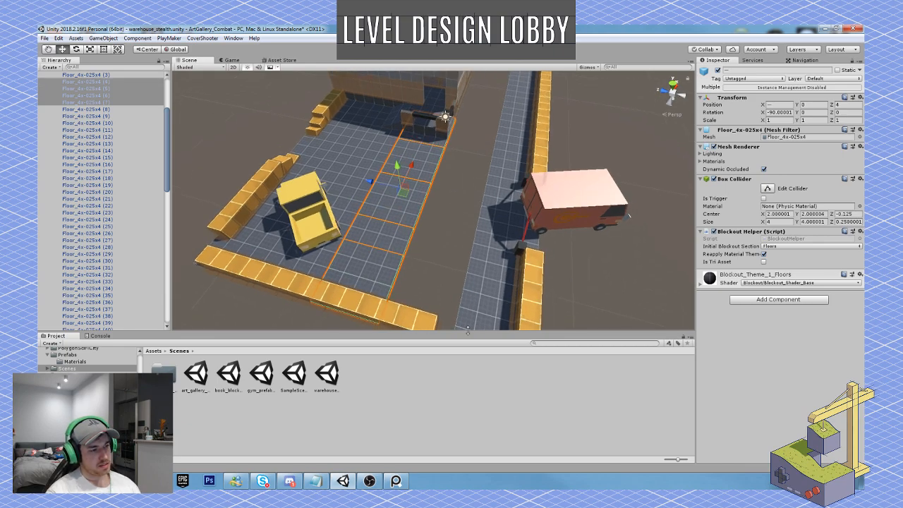
Duplicate the full outer strip of floor tiles beside the low cover wall and move the copy into the gap at Z 0.
{"action": "left_click", "coordinate": [474, 293]}
{"action": "left_click", "coordinate": [484, 247], "text": "shift"}
{"action": "left_click_drag", "start_coordinate": [487, 206], "coordinate": [462, 198]}
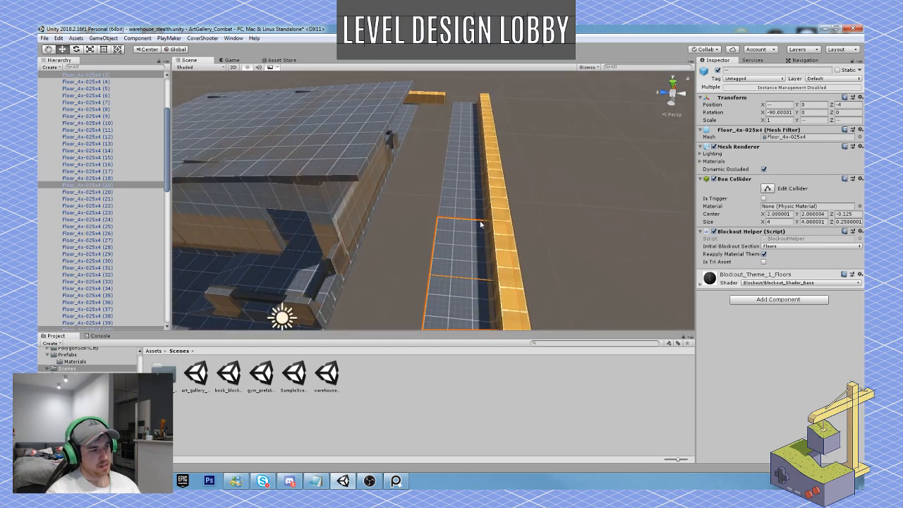
{"action": "left_click", "coordinate": [462, 198], "text": "shift"}
{"action": "left_click", "coordinate": [458, 157], "text": "shift"}
{"action": "left_click", "coordinate": [461, 141], "text": "shift"}
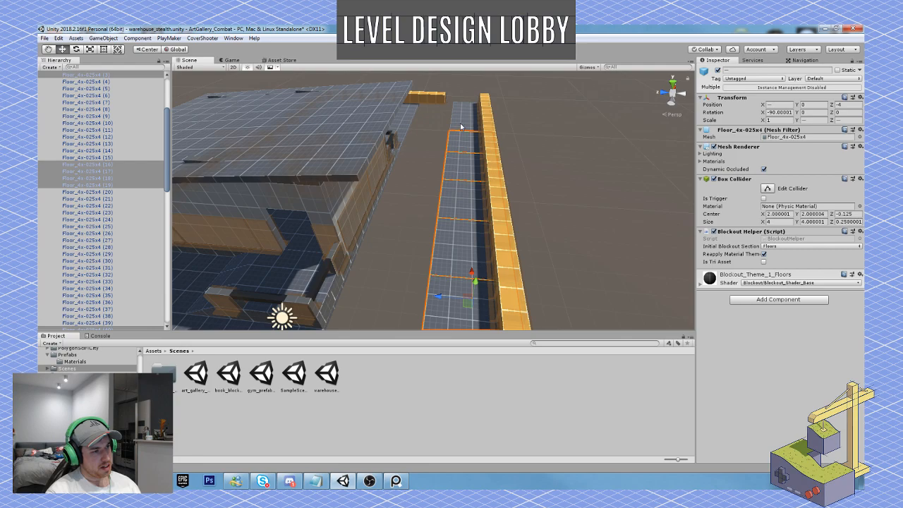
{"action": "left_click", "coordinate": [463, 127], "text": "shift"}
{"action": "left_click", "coordinate": [457, 118], "text": "shift"}
{"action": "left_click", "coordinate": [453, 142], "text": "shift"}
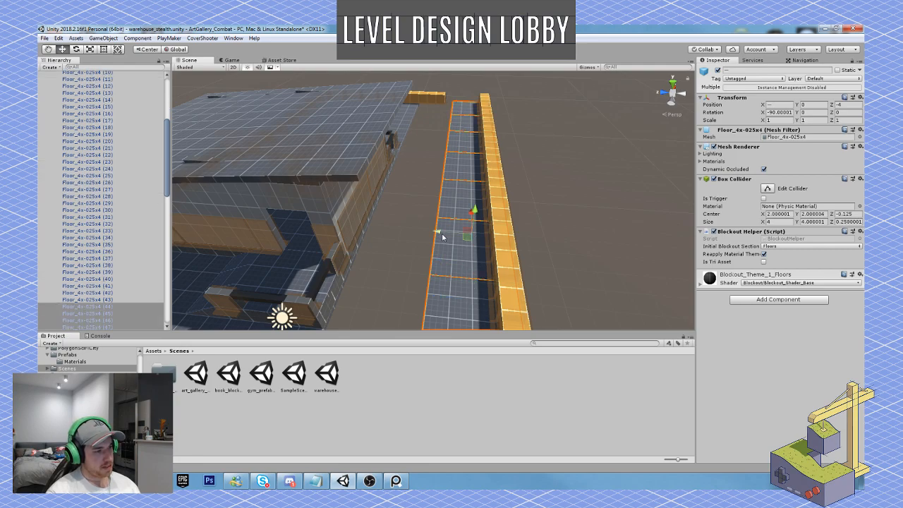
{"action": "left_click_drag", "start_coordinate": [443, 237], "coordinate": [433, 215]}
{"action": "scroll", "coordinate": [381, 233], "scroll_direction": "down", "scroll_amount": 5}
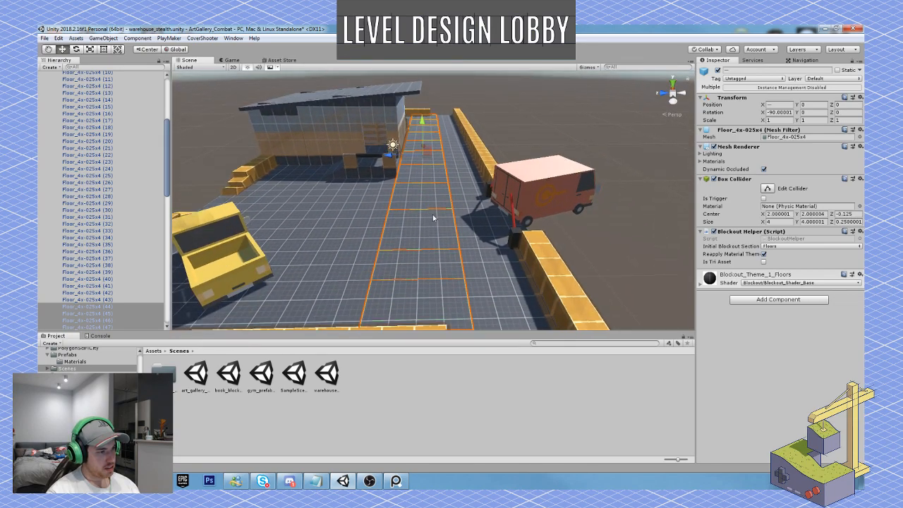
Try turning the red van to Y rotation -91.954 and parking it inside the yard at X -0.6, Z -4.51, and undo both changes.
{"action": "left_click", "coordinate": [536, 181]}
{"action": "left_click_drag", "start_coordinate": [536, 181], "coordinate": [589, 257], "text": "alt"}
{"action": "key", "text": "w"}
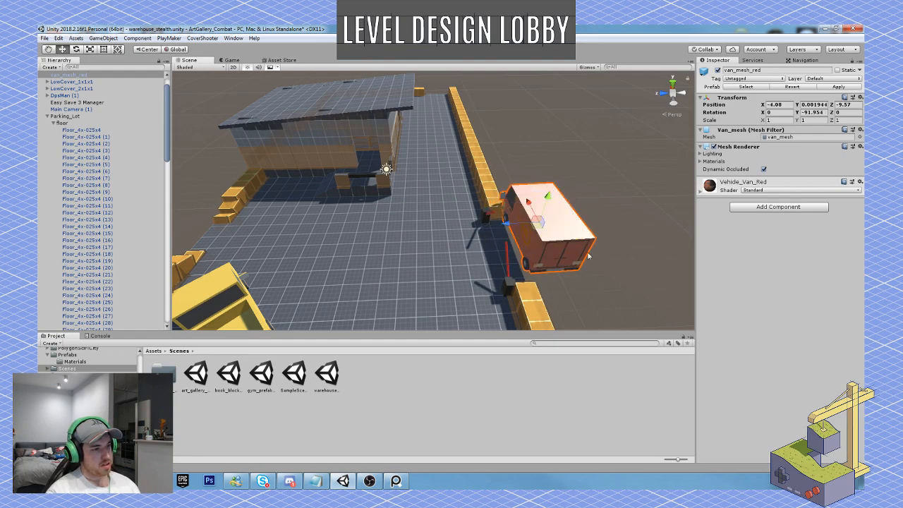
{"action": "left_click_drag", "start_coordinate": [537, 229], "coordinate": [449, 199]}
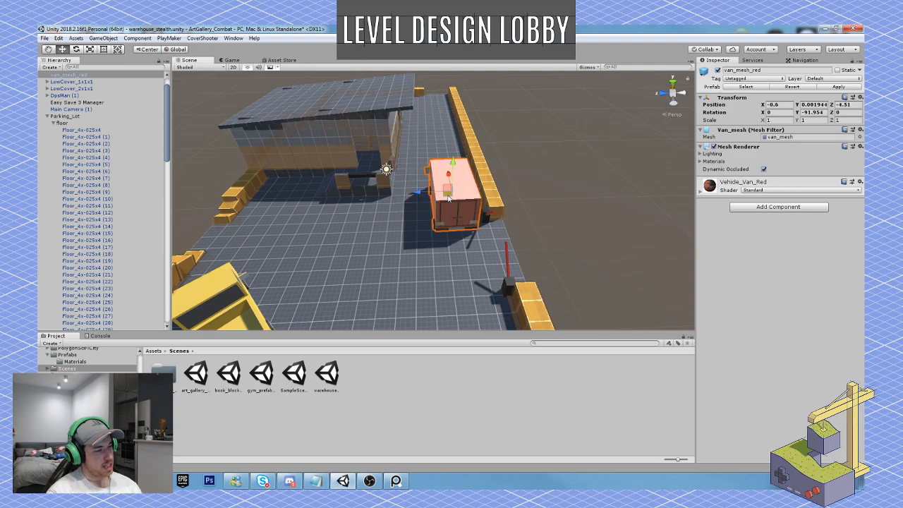
{"action": "key", "text": "ctrl+z"}
{"action": "key", "text": "ctrl+z"}
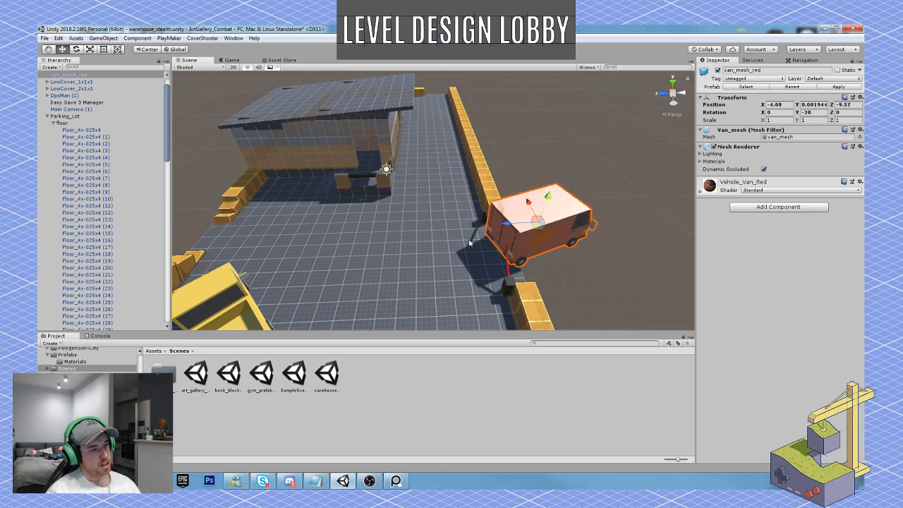
Adjust the red van's height at the gate to Y 0.01.
{"action": "right_click_drag", "start_coordinate": [524, 278], "coordinate": [491, 203]}
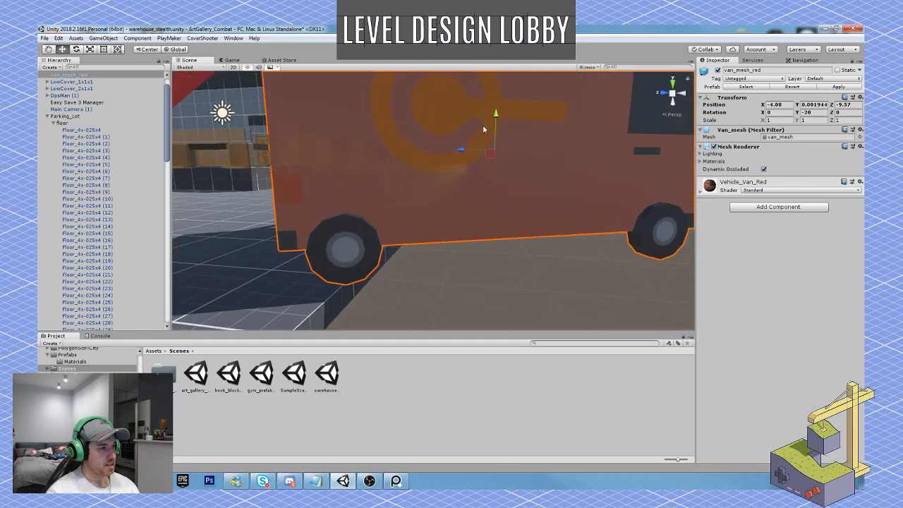
{"action": "left_click_drag", "start_coordinate": [494, 113], "coordinate": [493, 115]}
{"action": "right_click_drag", "start_coordinate": [484, 158], "coordinate": [512, 274]}
Select the red van together with both gate booms and the two gate posts.
{"action": "right_click_drag", "start_coordinate": [486, 218], "coordinate": [570, 247]}
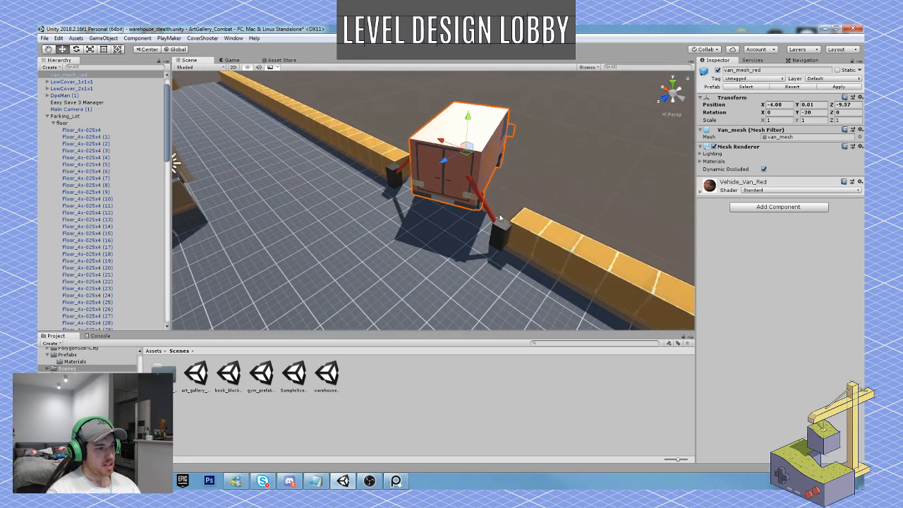
{"action": "left_click", "coordinate": [447, 194], "text": "shift"}
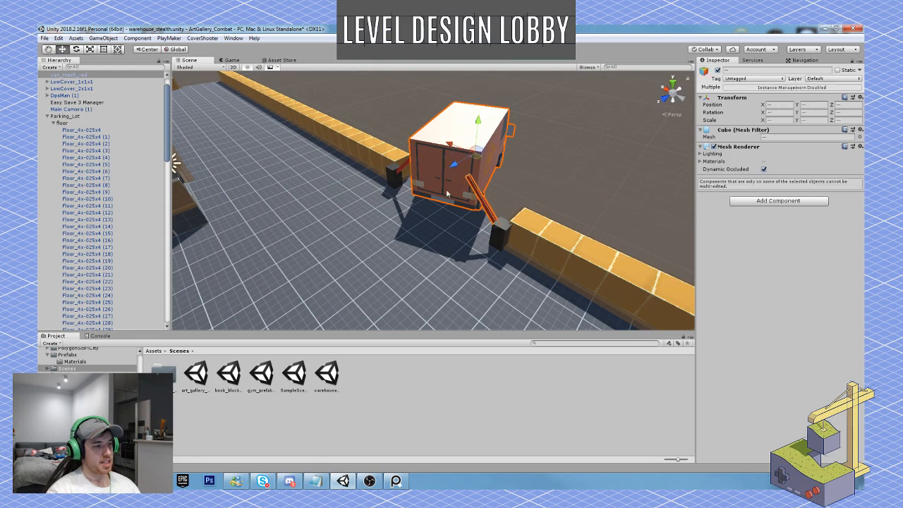
{"action": "left_click", "coordinate": [395, 173], "text": "shift"}
{"action": "left_click", "coordinate": [505, 242], "text": "shift"}
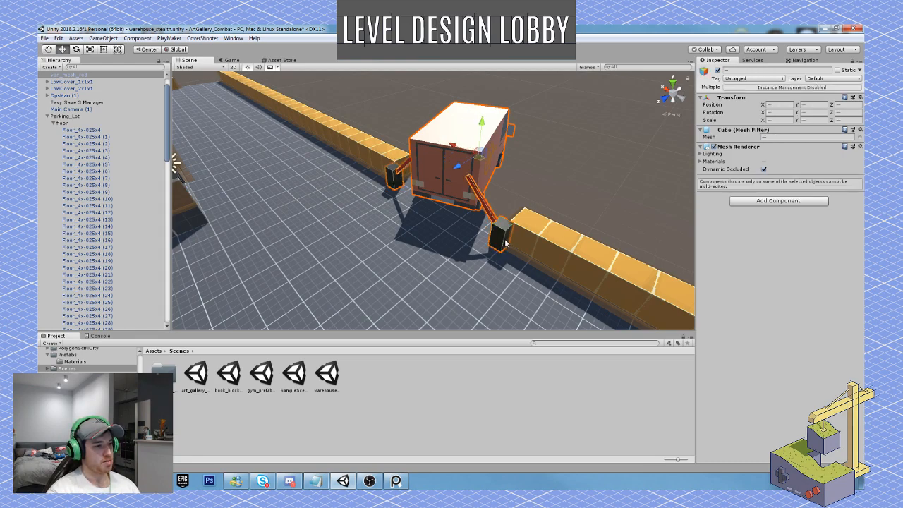
Add all low cover pieces of the long wall from the gate to the far corner to the selection.
{"action": "left_click", "coordinate": [363, 152], "text": "shift"}
{"action": "left_click", "coordinate": [384, 154], "text": "shift"}
{"action": "left_click", "coordinate": [336, 130], "text": "shift"}
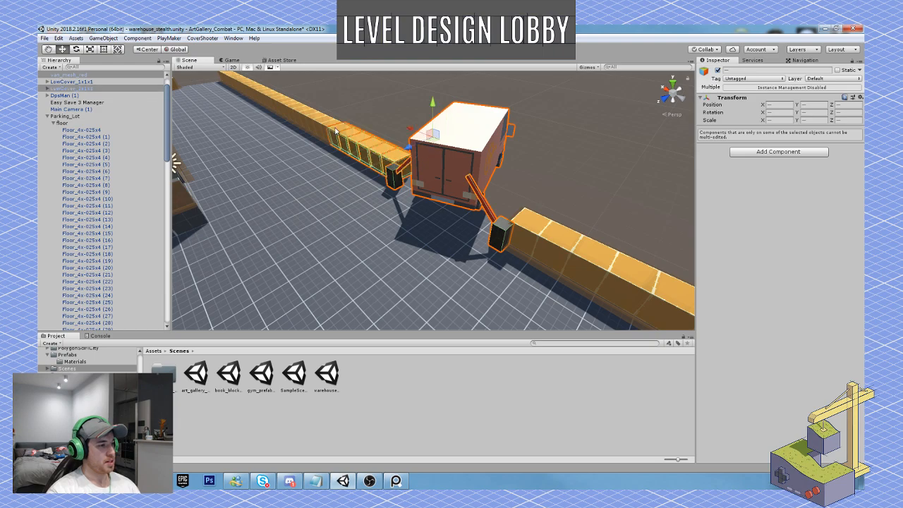
{"action": "left_click", "coordinate": [326, 122], "text": "shift"}
{"action": "right_click_drag", "start_coordinate": [361, 172], "coordinate": [292, 155]}
{"action": "key", "text": "w"}
{"action": "left_click", "coordinate": [381, 210], "text": "shift"}
{"action": "left_click", "coordinate": [370, 189], "text": "shift"}
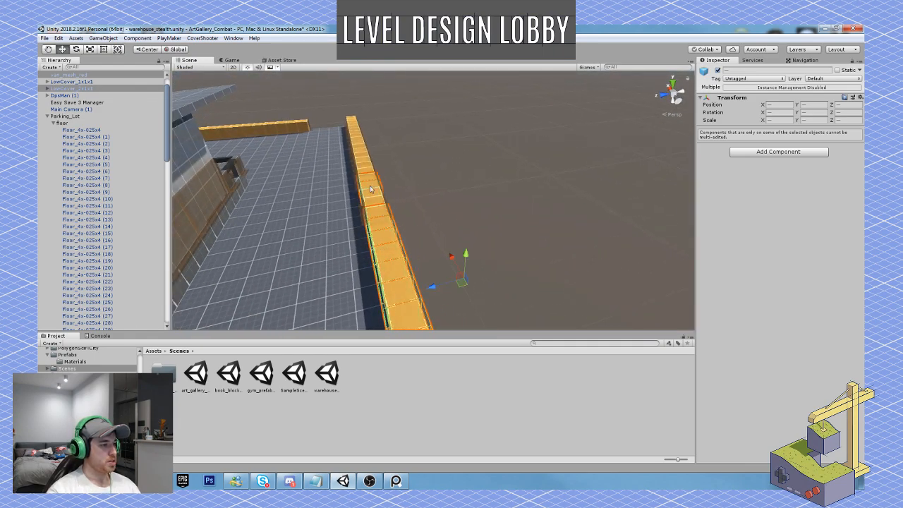
{"action": "key", "text": "s"}
{"action": "right_click_drag", "start_coordinate": [372, 199], "coordinate": [336, 259]}
{"action": "key", "text": "w"}
{"action": "left_click", "coordinate": [430, 249], "text": "shift"}
{"action": "left_click", "coordinate": [422, 205], "text": "shift"}
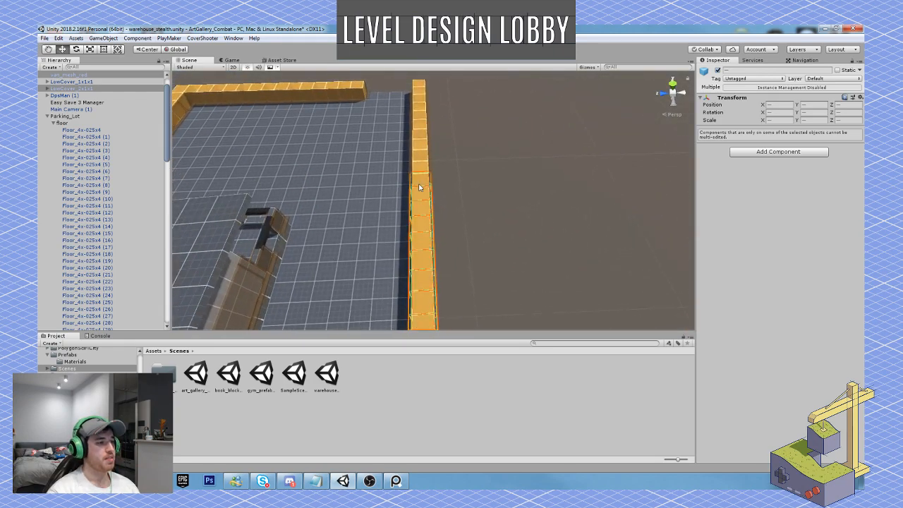
{"action": "left_click", "coordinate": [418, 159], "text": "shift"}
{"action": "left_click", "coordinate": [418, 121], "text": "shift"}
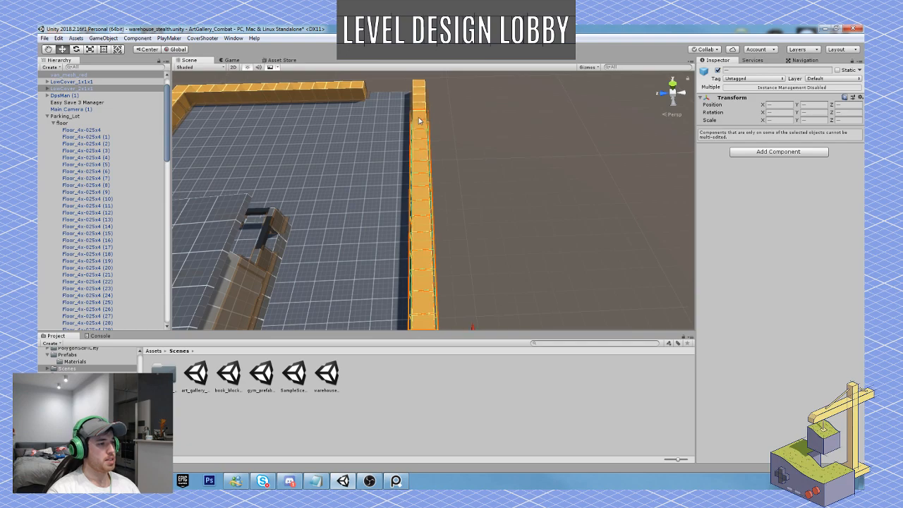
{"action": "left_click", "coordinate": [419, 88], "text": "shift"}
Add the outer strip of floor tiles to the selection and move the whole gated edge outward, placing the tiles at Z -7.
{"action": "left_click_drag", "start_coordinate": [395, 107], "coordinate": [428, 121], "text": "alt"}
{"action": "left_click", "coordinate": [443, 177], "text": "shift"}
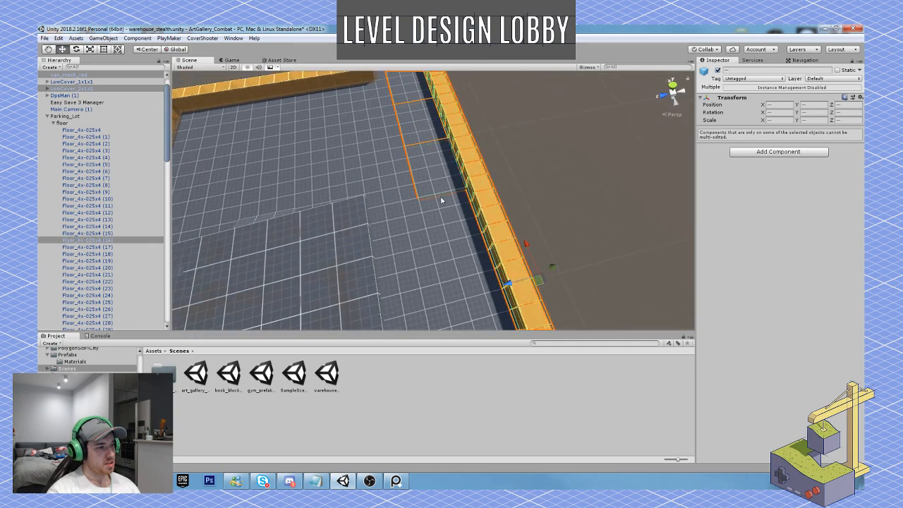
{"action": "left_click", "coordinate": [447, 220], "text": "shift"}
{"action": "left_click_drag", "start_coordinate": [447, 220], "coordinate": [653, 243], "text": "alt"}
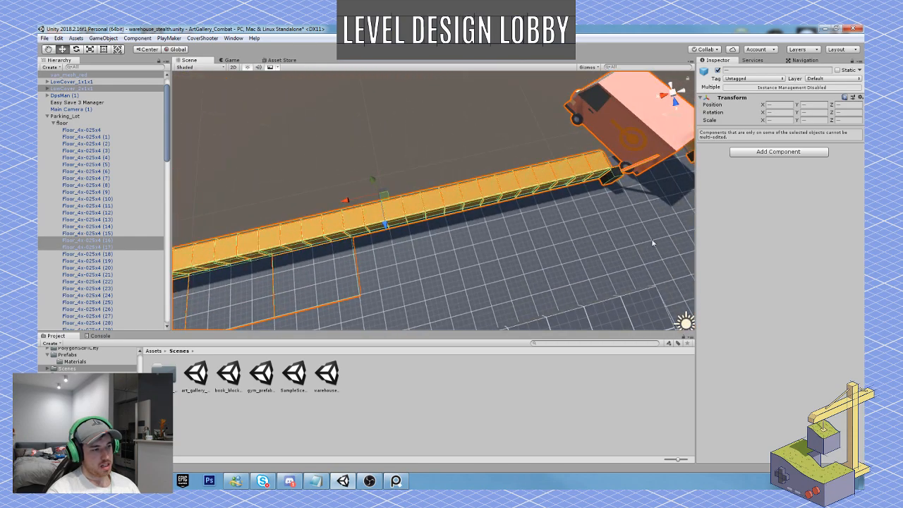
{"action": "left_click", "coordinate": [395, 261], "text": "shift"}
{"action": "left_click", "coordinate": [492, 236], "text": "shift"}
{"action": "left_click_drag", "start_coordinate": [491, 236], "coordinate": [526, 244], "text": "alt"}
{"action": "left_click", "coordinate": [506, 264], "text": "shift"}
{"action": "left_click", "coordinate": [531, 215], "text": "shift"}
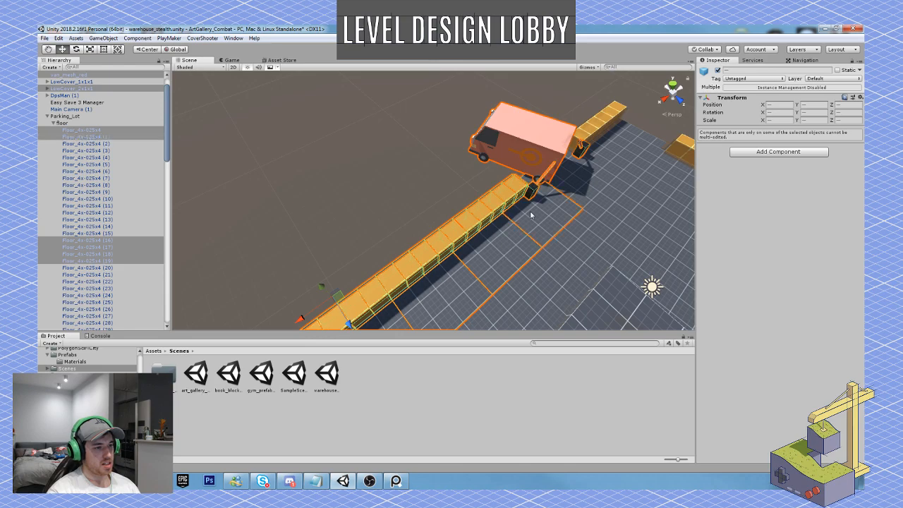
{"action": "left_click", "coordinate": [566, 179], "text": "shift"}
{"action": "left_click", "coordinate": [627, 137], "text": "shift"}
{"action": "left_click_drag", "start_coordinate": [627, 137], "coordinate": [309, 130], "text": "alt"}
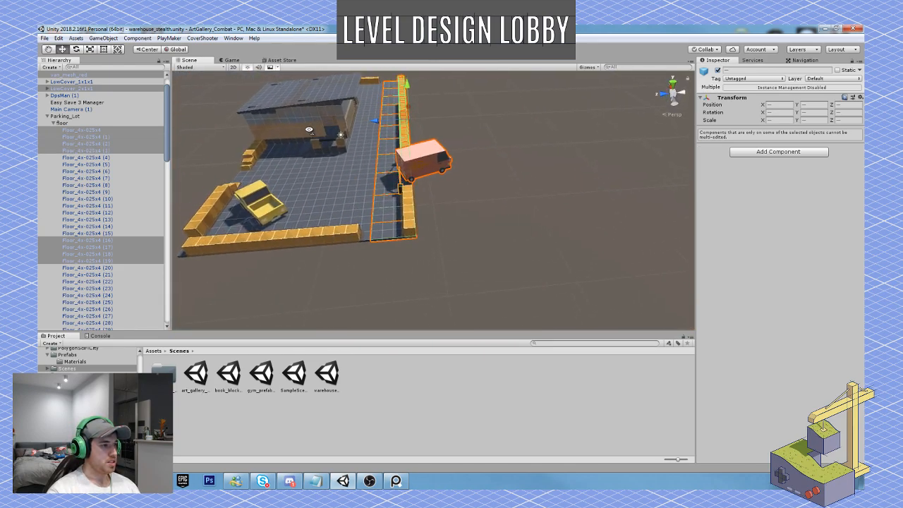
{"action": "left_click_drag", "start_coordinate": [376, 124], "coordinate": [387, 121]}
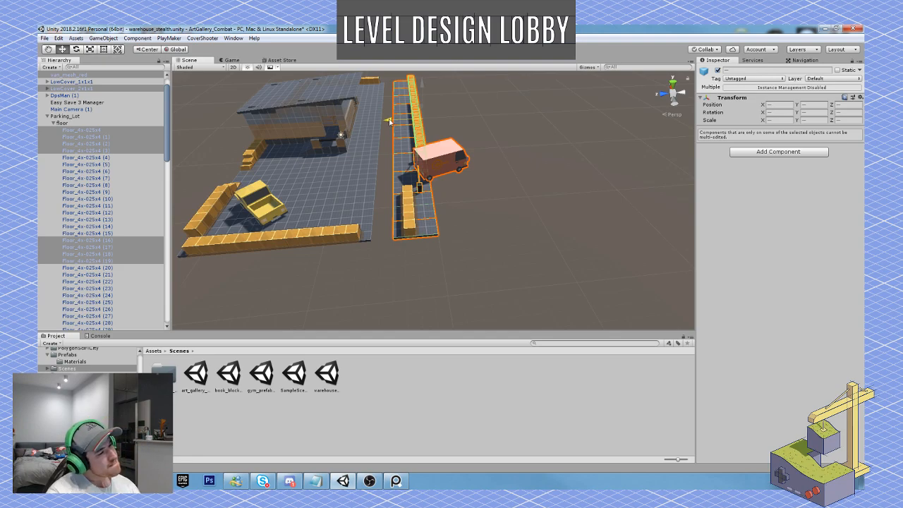
{"action": "left_click_drag", "start_coordinate": [389, 122], "coordinate": [402, 120]}
Move the left-behind low cover pieces on the short side of the gate outward to Z 154.14.
{"action": "scroll", "coordinate": [433, 199], "scroll_direction": "up", "scroll_amount": 3}
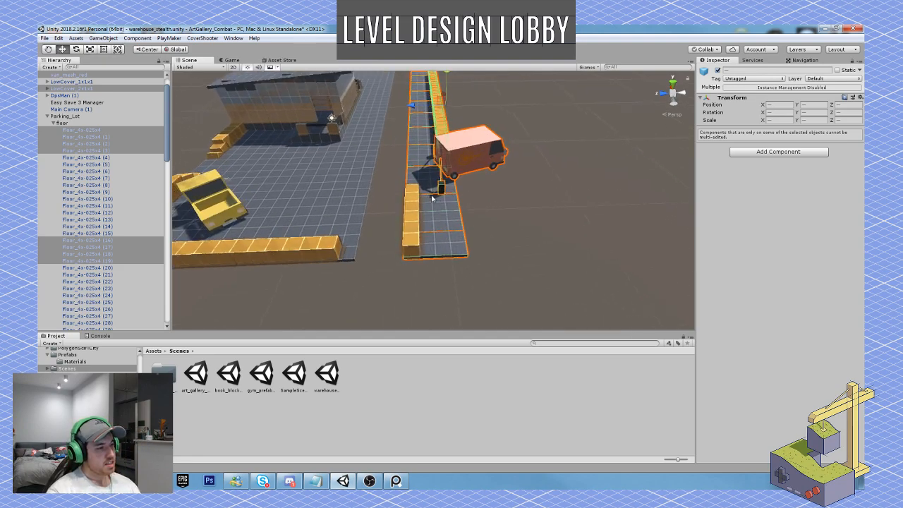
{"action": "left_click", "coordinate": [414, 198]}
{"action": "left_click", "coordinate": [399, 233], "text": "shift"}
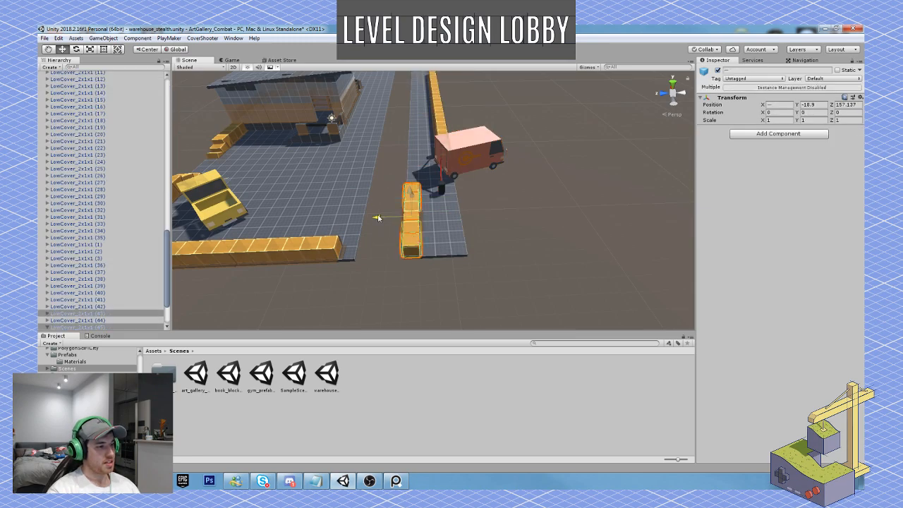
{"action": "left_click_drag", "start_coordinate": [378, 218], "coordinate": [392, 217]}
{"action": "key", "text": "ctrl+z"}
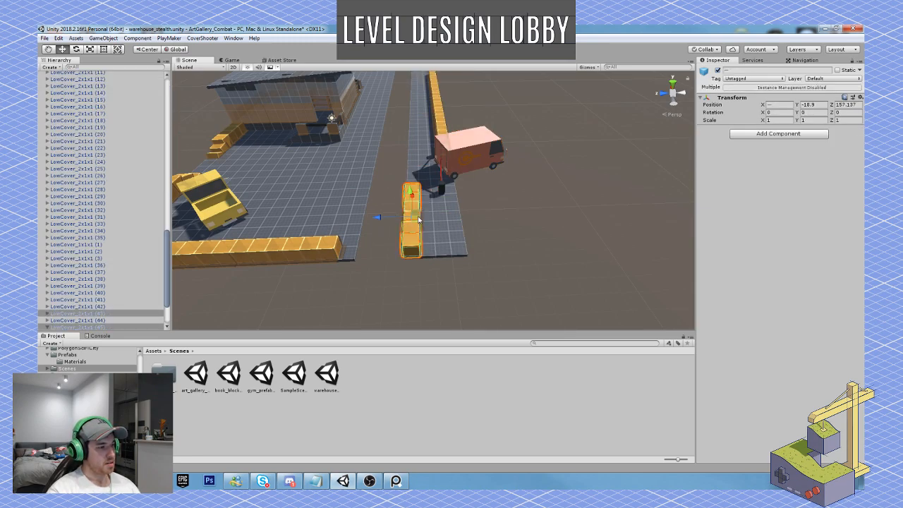
{"action": "left_click_drag", "start_coordinate": [432, 243], "coordinate": [544, 238], "text": "alt"}
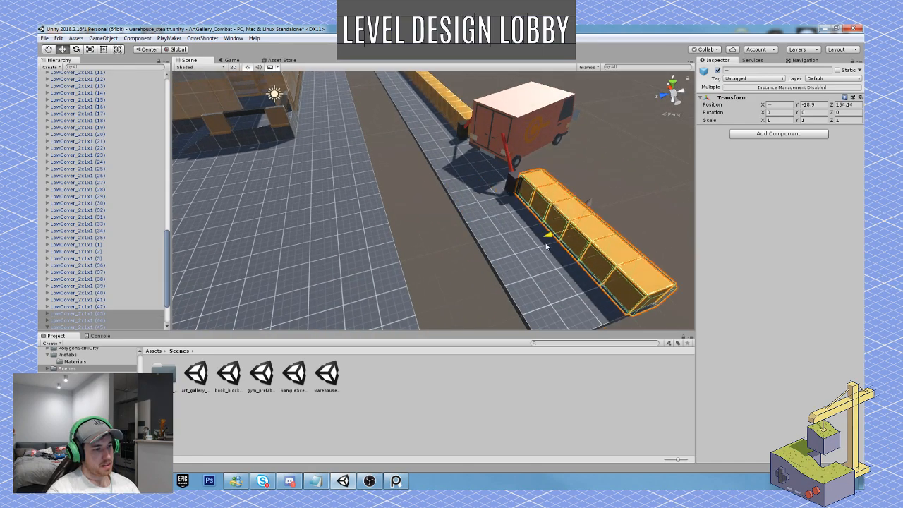
{"action": "left_click", "coordinate": [534, 269]}
Duplicate the full outer strip of floor tiles and move the copy into the gap at Z -4.
{"action": "left_click_drag", "start_coordinate": [534, 269], "coordinate": [504, 256], "text": "alt"}
{"action": "left_click", "coordinate": [426, 128]}
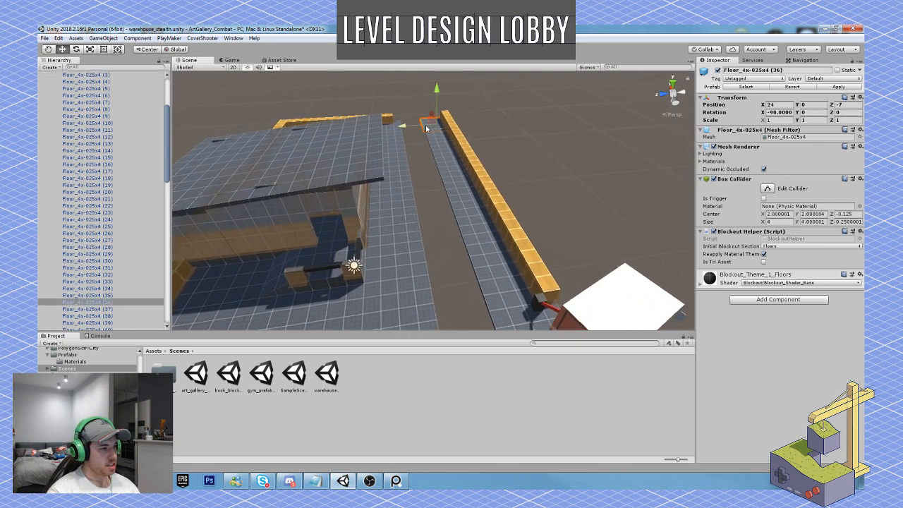
{"action": "left_click", "coordinate": [432, 141], "text": "shift"}
{"action": "left_click", "coordinate": [437, 152], "text": "shift"}
{"action": "left_click", "coordinate": [442, 166], "text": "shift"}
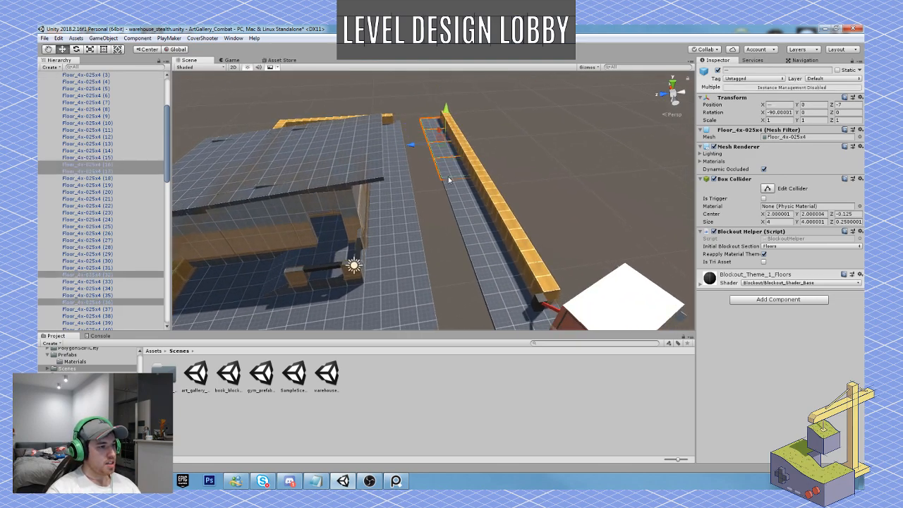
{"action": "left_click", "coordinate": [448, 180], "text": "shift"}
{"action": "left_click", "coordinate": [460, 210], "text": "shift"}
{"action": "left_click", "coordinate": [476, 248], "text": "shift"}
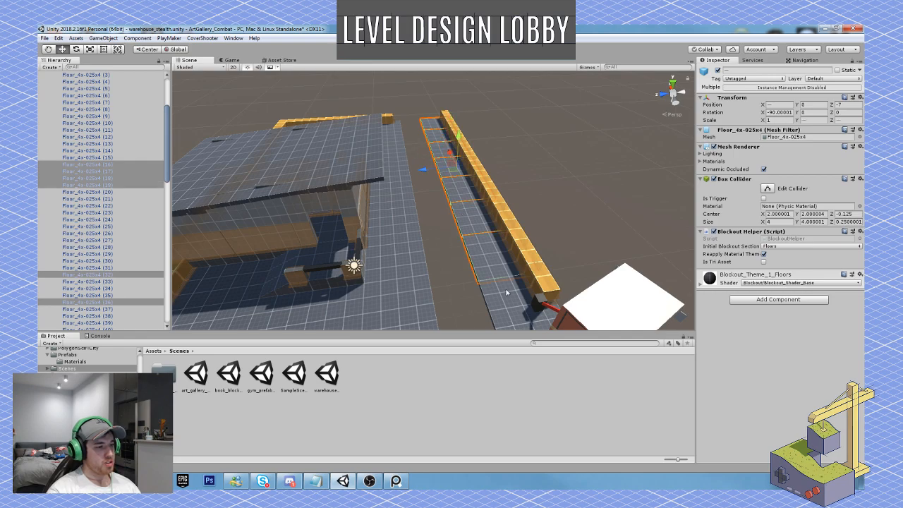
{"action": "left_click", "coordinate": [505, 294], "text": "shift"}
{"action": "mouse_move", "coordinate": [505, 293]}
{"action": "left_mouse_down", "text": "alt"}
{"action": "mouse_move", "coordinate": [565, 336]}
{"action": "mouse_move", "coordinate": [518, 281]}
{"action": "left_mouse_up", "text": "alt"}
{"action": "left_click", "coordinate": [445, 192], "text": "shift"}
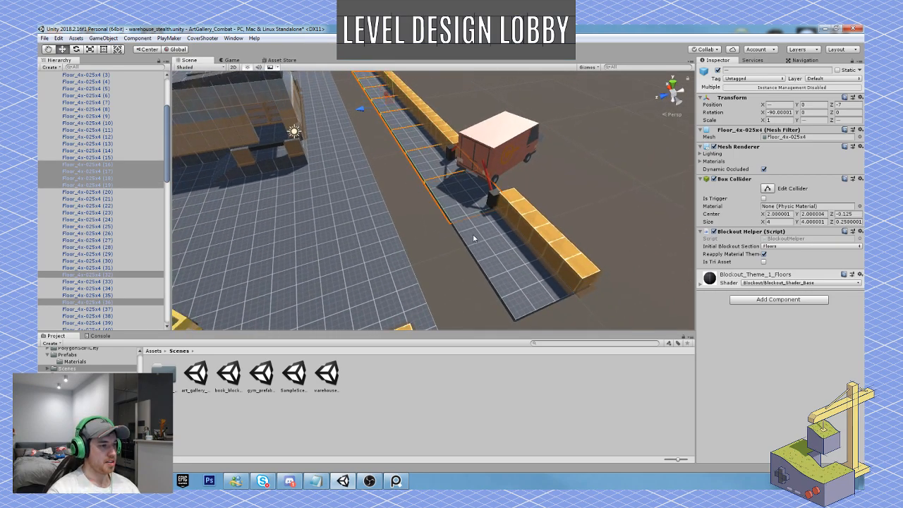
{"action": "left_click", "coordinate": [474, 238], "text": "shift"}
{"action": "left_click", "coordinate": [504, 286], "text": "shift"}
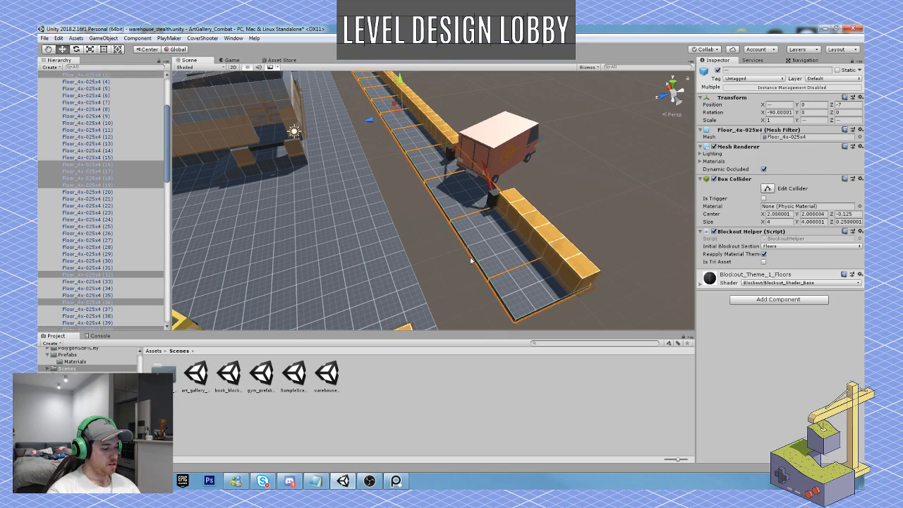
{"action": "left_click_drag", "start_coordinate": [368, 121], "coordinate": [360, 164]}
{"action": "key", "text": "s"}
{"action": "right_click_drag", "start_coordinate": [360, 165], "coordinate": [387, 191]}
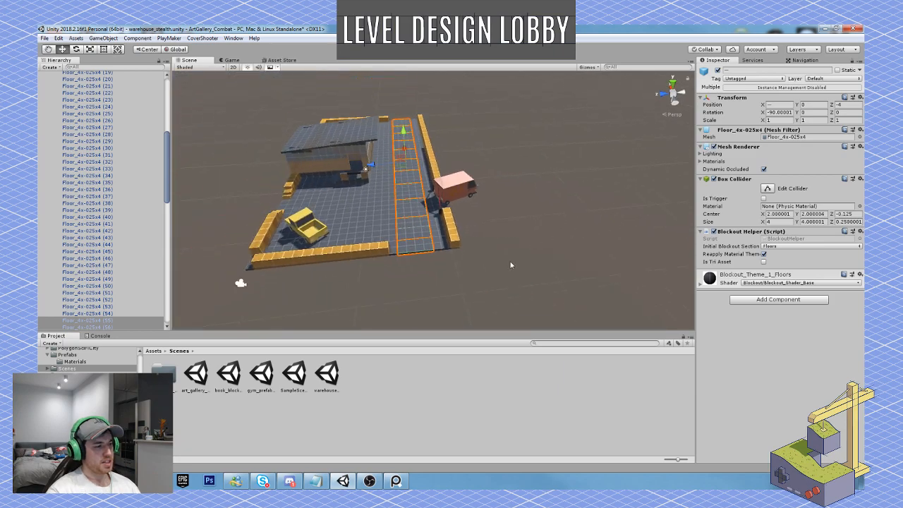
{"action": "right_click_drag", "start_coordinate": [511, 261], "coordinate": [488, 261]}
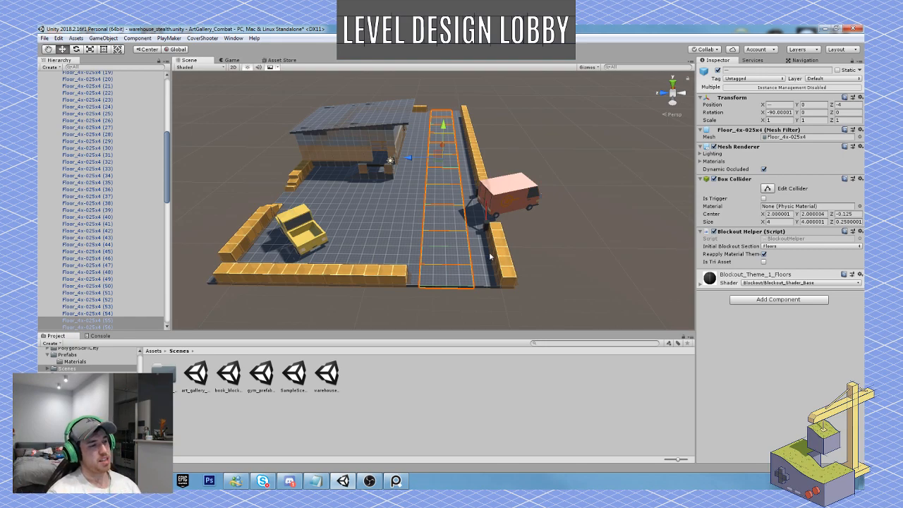
Reposition the red van between the gate booms at X -4.19, Z -12.96.
{"action": "right_click_drag", "start_coordinate": [489, 258], "coordinate": [613, 222]}
{"action": "key", "text": "w"}
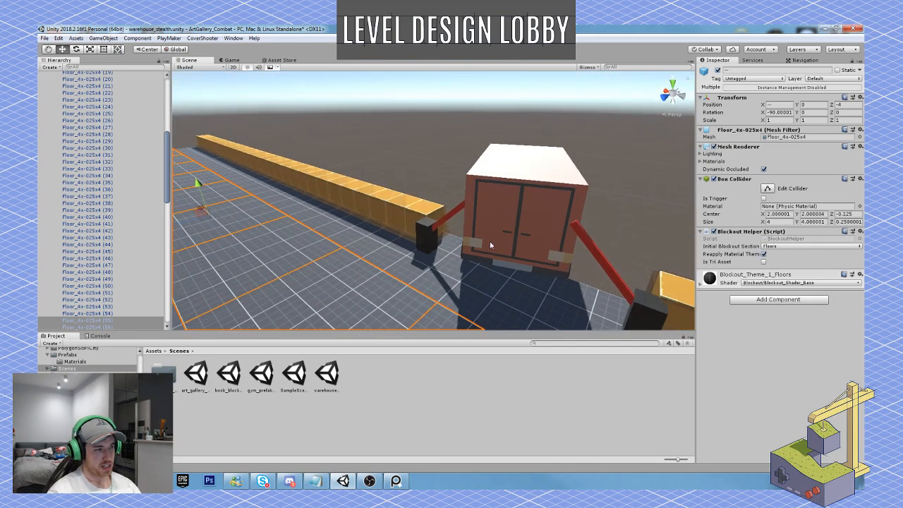
{"action": "left_click", "coordinate": [491, 245]}
{"action": "left_click_drag", "start_coordinate": [519, 209], "coordinate": [531, 201]}
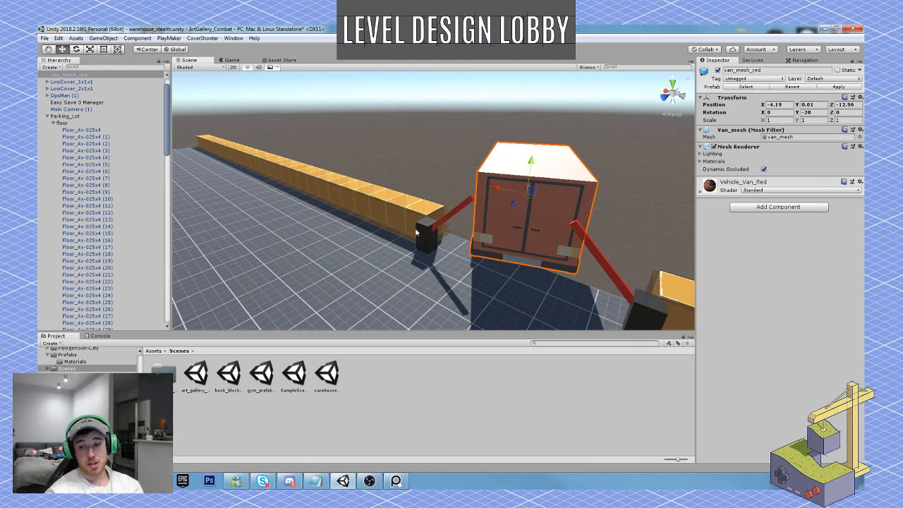
Duplicate pairs of low cover pieces along the end wall behind the warehouse to close it up to the corner.
{"action": "right_click_drag", "start_coordinate": [492, 211], "coordinate": [355, 225]}
{"action": "left_click", "coordinate": [369, 230]}
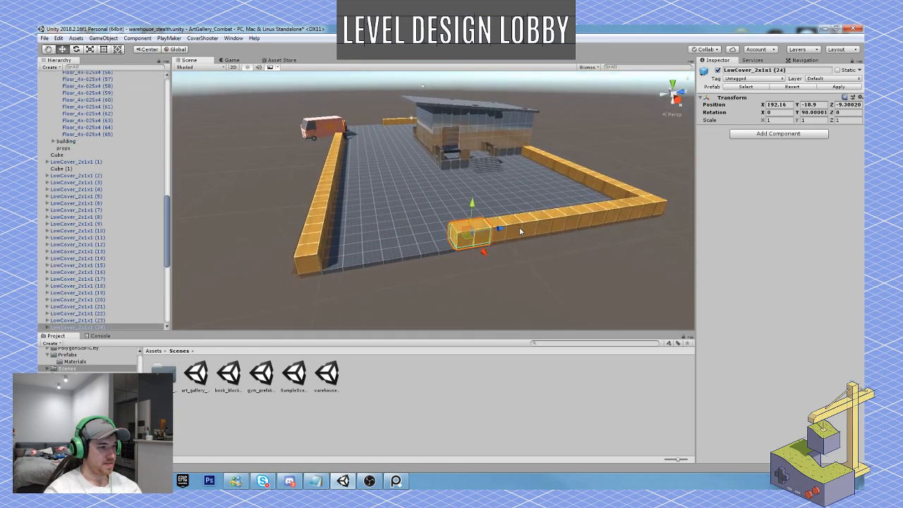
{"action": "left_click", "coordinate": [520, 231], "text": "shift"}
{"action": "key", "text": "ctrl+d"}
{"action": "left_click_drag", "start_coordinate": [521, 232], "coordinate": [393, 244]}
{"action": "key", "text": "ctrl+d"}
{"action": "key", "text": "ctrl+z"}
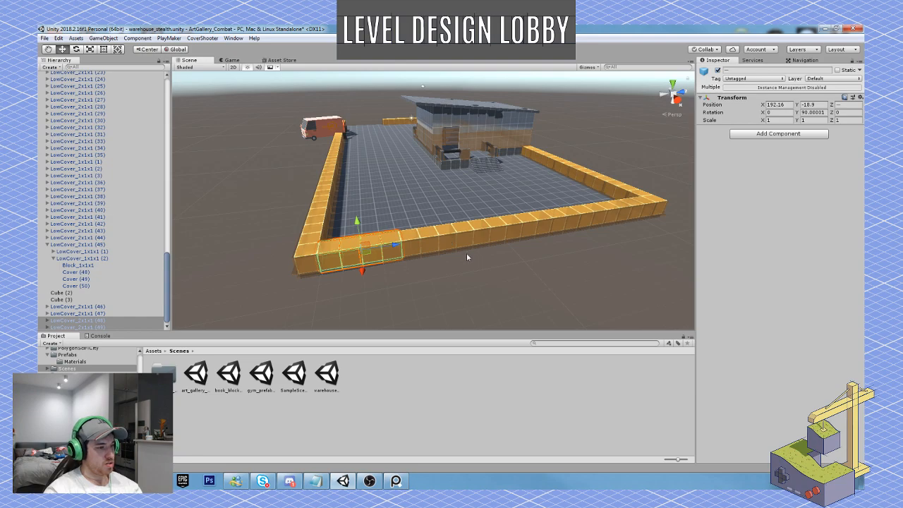
{"action": "left_click", "coordinate": [467, 252]}
Duplicate the last two low cover pieces of the wall near the yellow pickup and place them at its open end.
{"action": "left_click_drag", "start_coordinate": [468, 252], "coordinate": [626, 273], "text": "alt"}
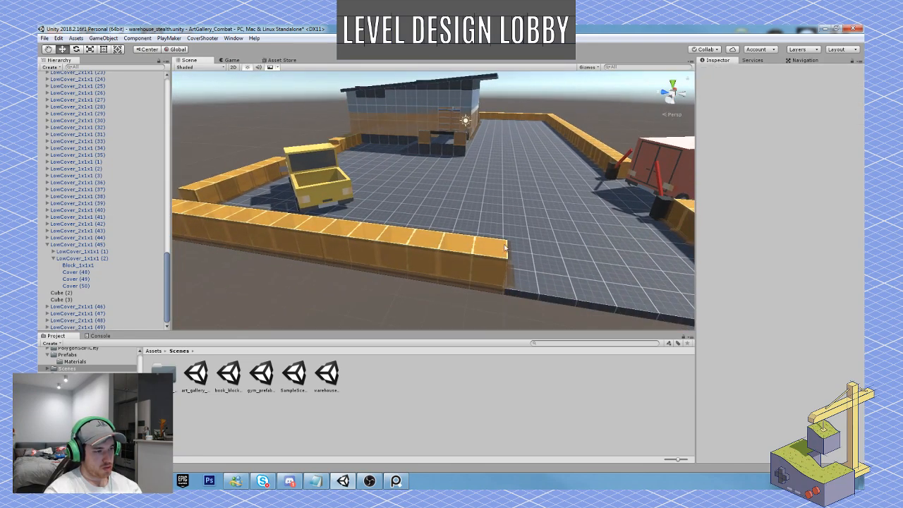
{"action": "left_click", "coordinate": [497, 247]}
{"action": "left_click_drag", "start_coordinate": [498, 245], "coordinate": [525, 266], "text": "alt"}
{"action": "scroll", "coordinate": [525, 267], "scroll_direction": "down", "scroll_amount": 3}
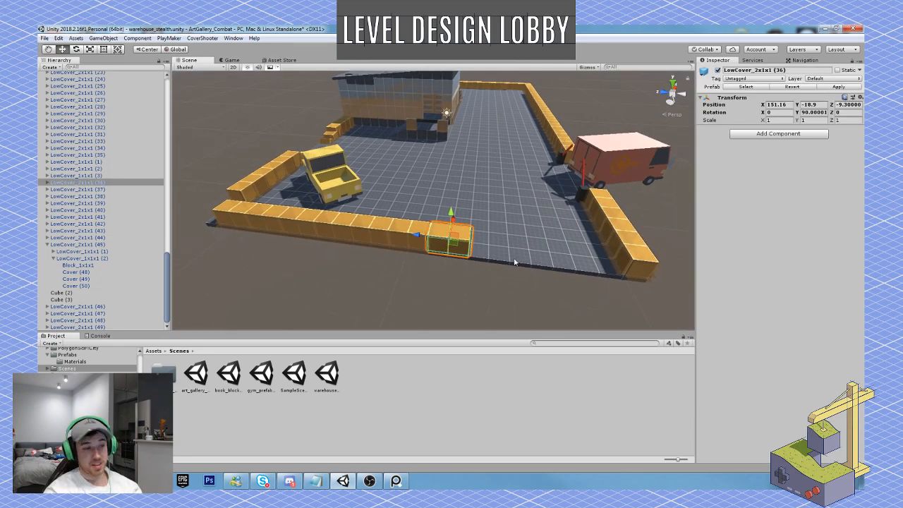
{"action": "left_click", "coordinate": [393, 229], "text": "shift"}
{"action": "key", "text": "ctrl+d"}
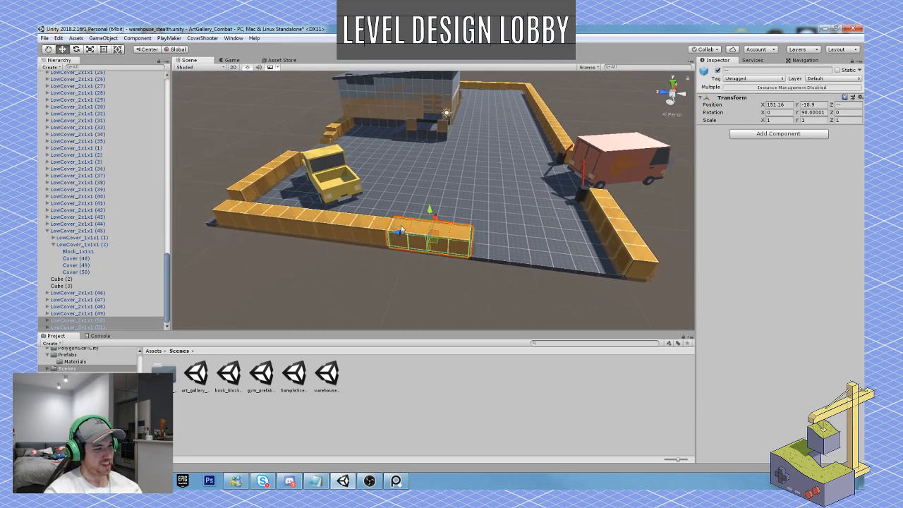
{"action": "left_click_drag", "start_coordinate": [399, 238], "coordinate": [551, 253]}
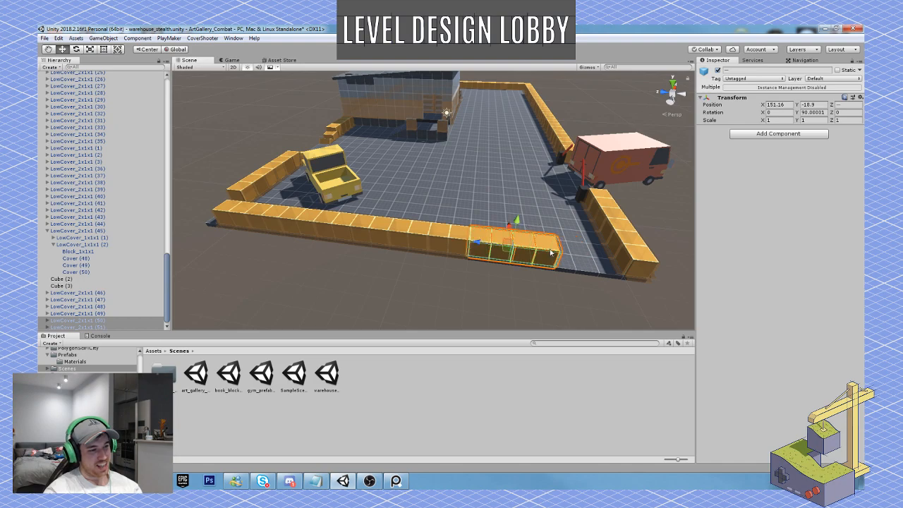
Duplicate the two newly added low cover pieces and slide the copies up to the corner beside the van's wall.
{"action": "left_click", "coordinate": [541, 250]}
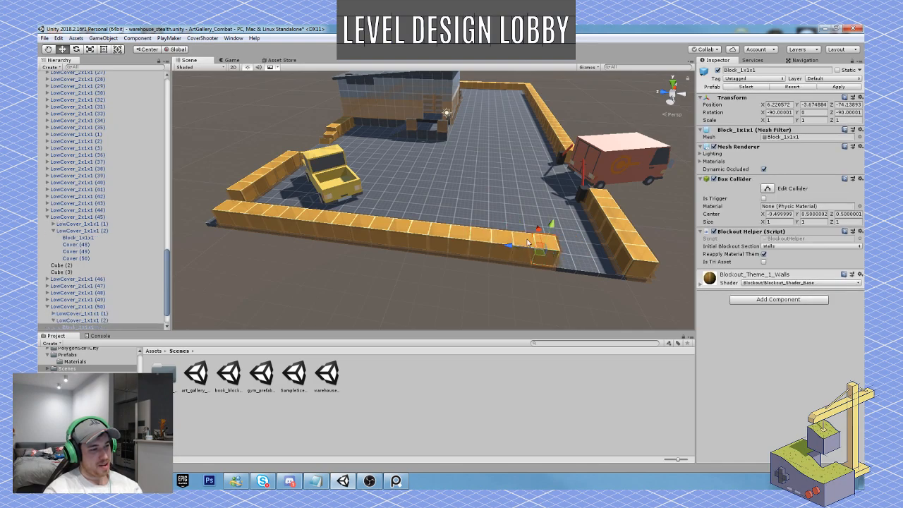
{"action": "left_click", "coordinate": [529, 242]}
{"action": "left_click", "coordinate": [499, 236], "text": "shift"}
{"action": "key", "text": "ctrl+d"}
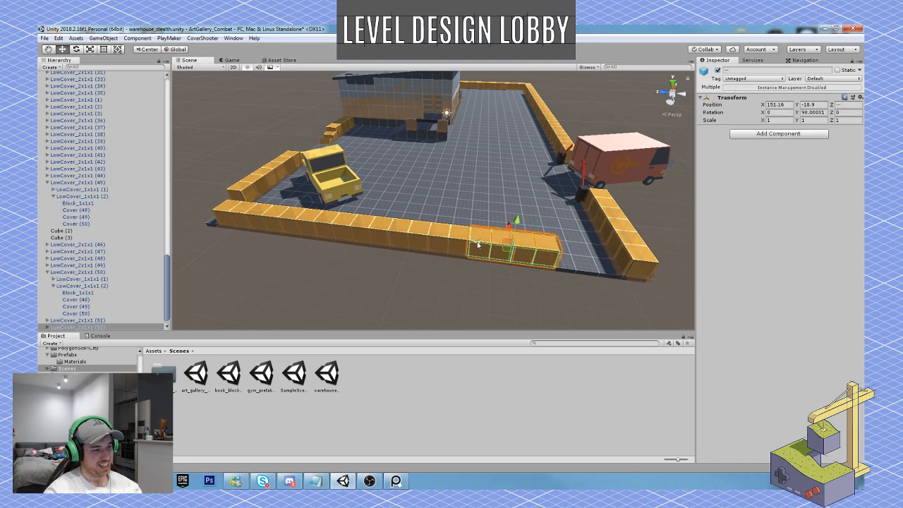
{"action": "left_click_drag", "start_coordinate": [476, 242], "coordinate": [534, 247]}
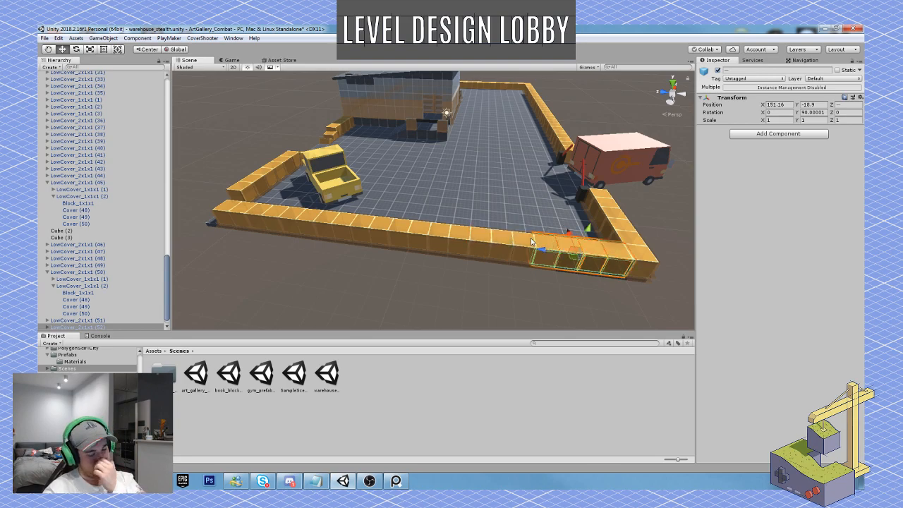
Duplicate the end low cover piece of the wall beside the yellow pickup and use the copy to close the corner gap.
{"action": "left_click_drag", "start_coordinate": [243, 185], "coordinate": [432, 207], "text": "alt"}
{"action": "left_click", "coordinate": [394, 218]}
{"action": "key", "text": "ctrl+d"}
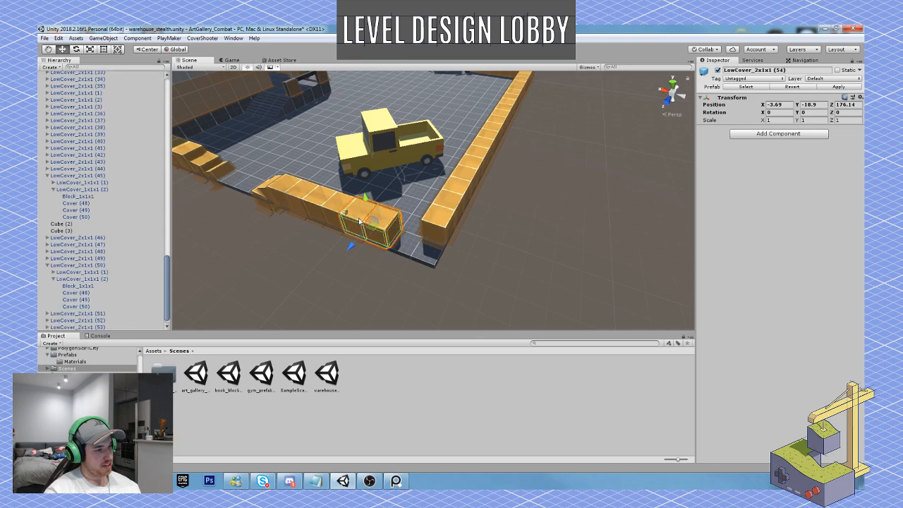
{"action": "mouse_move", "coordinate": [349, 221]}
{"action": "left_mouse_down"}
{"action": "mouse_move", "coordinate": [379, 234]}
{"action": "mouse_move", "coordinate": [388, 285]}
{"action": "mouse_move", "coordinate": [339, 213]}
{"action": "left_mouse_up"}
{"action": "left_click", "coordinate": [501, 261]}
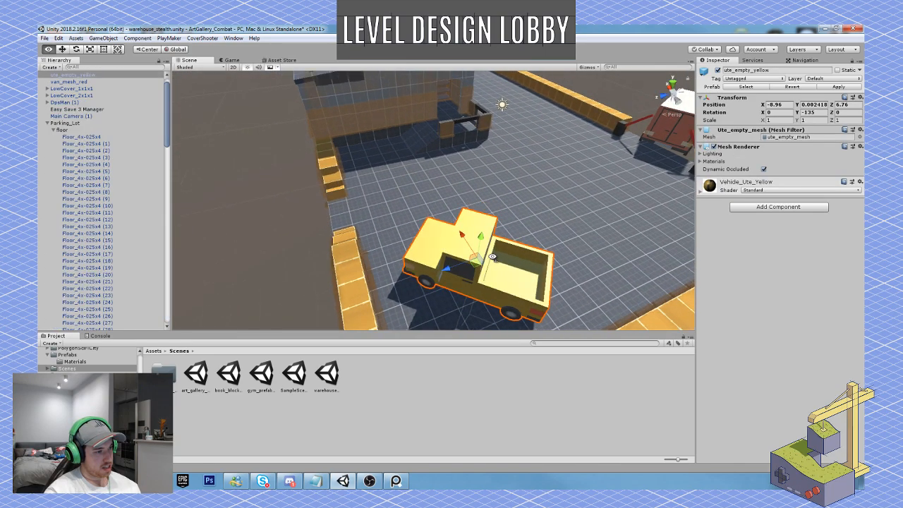
Try placing a copy of the small 1x1x1 low cover block in the open yard near the warehouse entrance.
{"action": "left_click_drag", "start_coordinate": [501, 261], "coordinate": [329, 227], "text": "alt"}
{"action": "scroll", "coordinate": [329, 226], "scroll_direction": "up", "scroll_amount": 4}
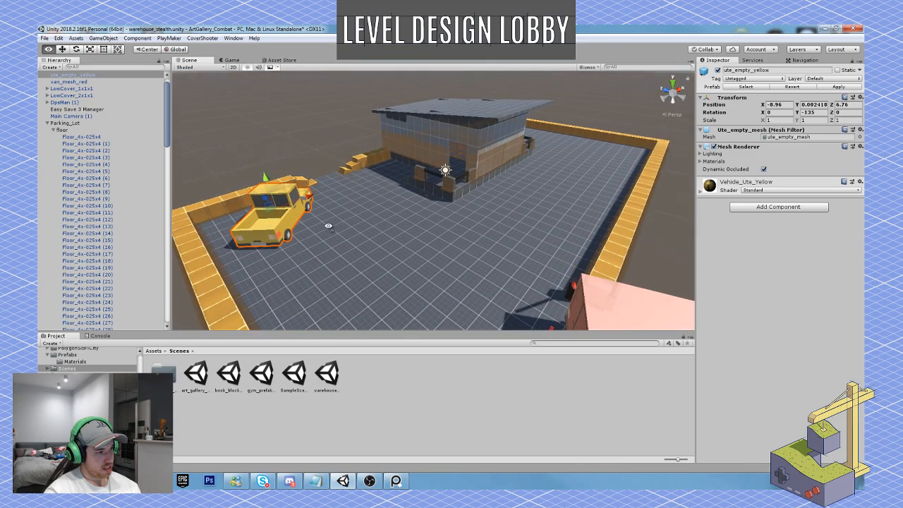
{"action": "left_click_drag", "start_coordinate": [395, 227], "coordinate": [355, 226], "text": "alt"}
{"action": "scroll", "coordinate": [355, 227], "scroll_direction": "down", "scroll_amount": 10}
{"action": "key", "text": "d"}
{"action": "right_click_drag", "start_coordinate": [477, 220], "coordinate": [502, 240]}
{"action": "key", "text": "w"}
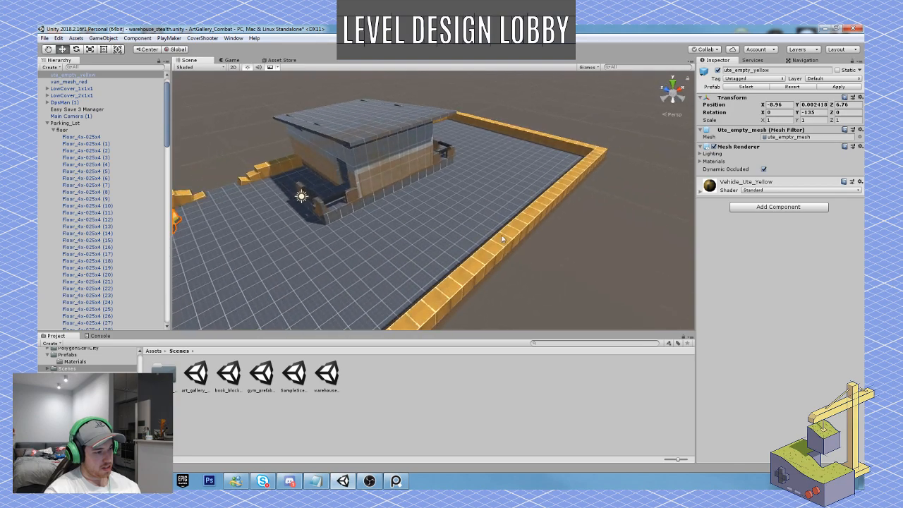
{"action": "left_click", "coordinate": [250, 178]}
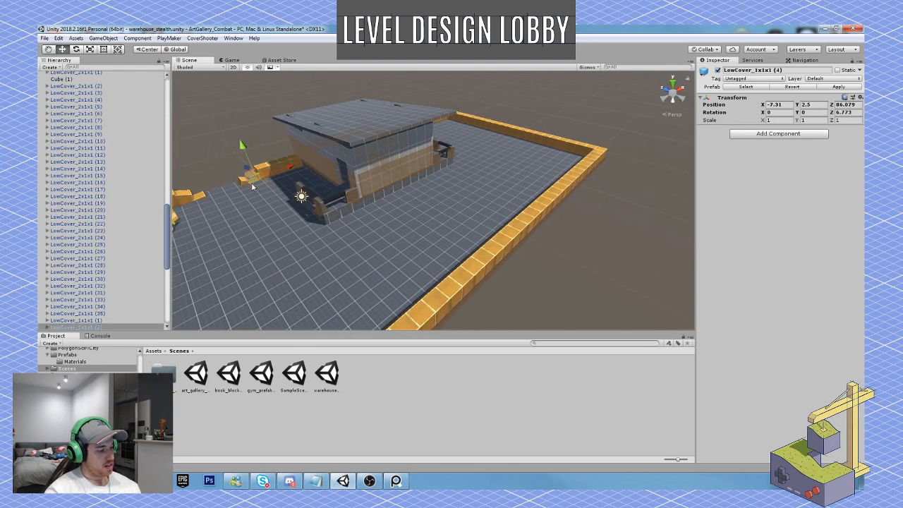
{"action": "left_click_drag", "start_coordinate": [246, 174], "coordinate": [294, 218]}
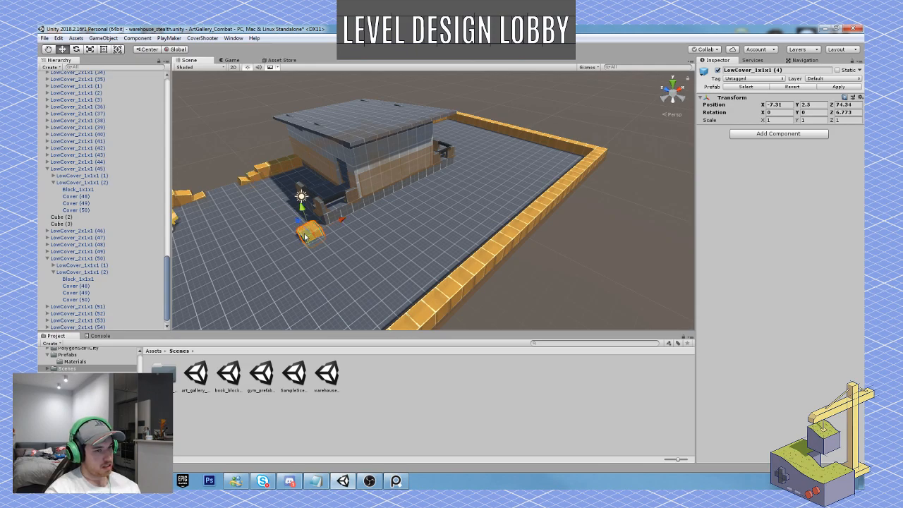
Set the copied block's Z rotation to 0 and delete the block from the yard.
{"action": "left_click", "coordinate": [788, 104]}
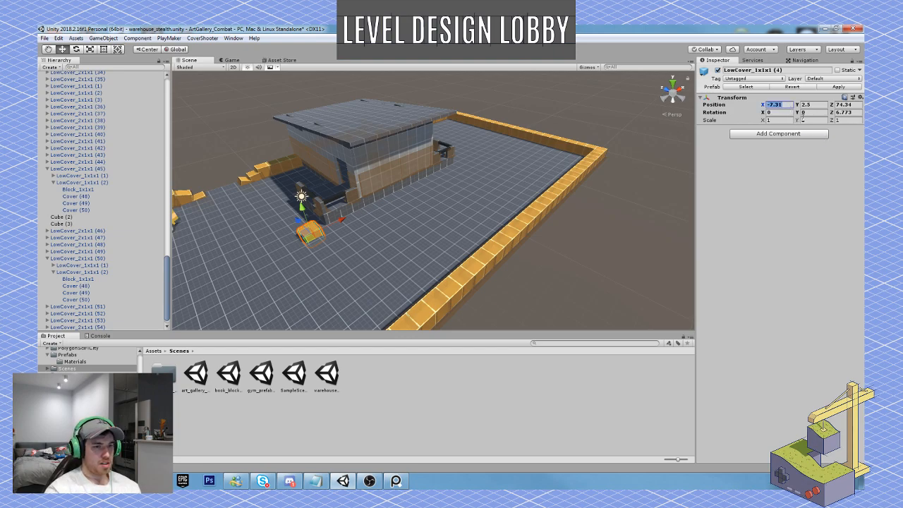
{"action": "left_click", "coordinate": [845, 112]}
{"action": "type", "text": "0"}
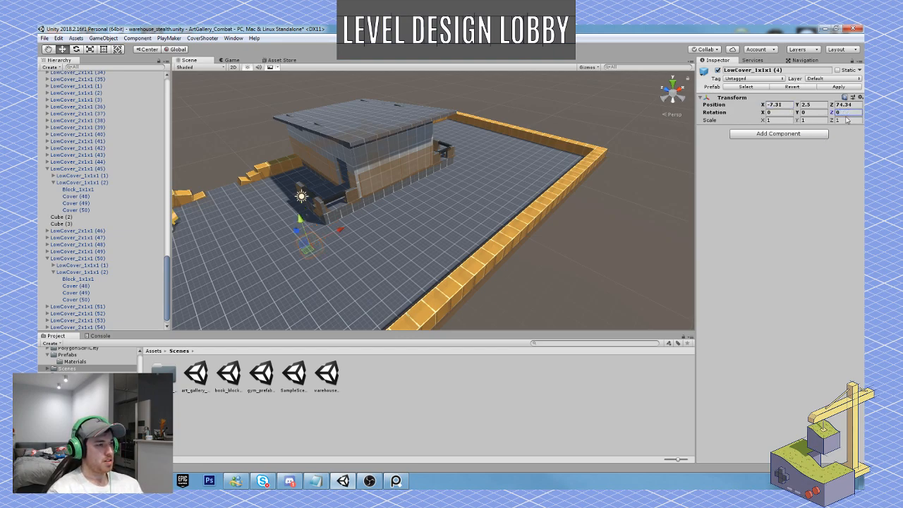
{"action": "key", "text": "w"}
{"action": "right_click_drag", "start_coordinate": [292, 152], "coordinate": [358, 184]}
{"action": "scroll", "coordinate": [357, 183], "scroll_direction": "down", "scroll_amount": 3}
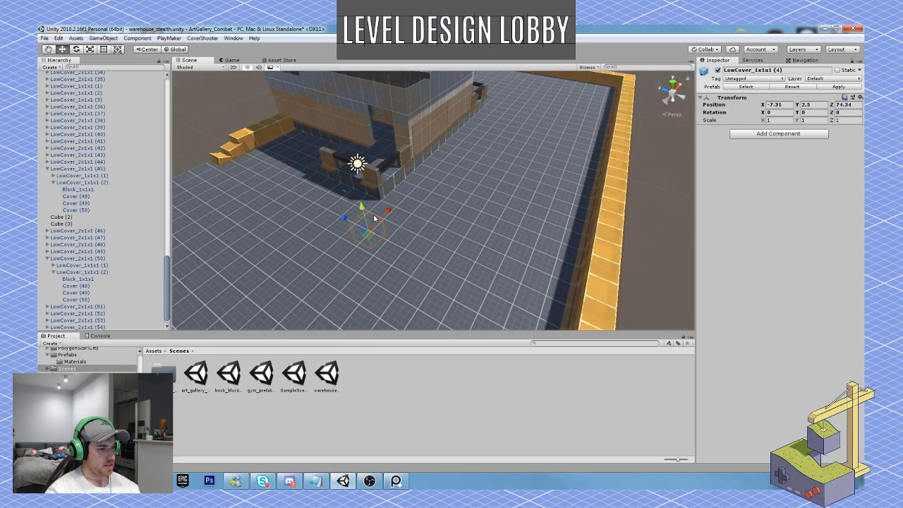
{"action": "key", "text": "Delete"}
Duplicate the 2x1x1 low cover piece behind the warehouse, move the copy into the front yard and turn it to Y rotation 89.999.
{"action": "left_click_drag", "start_coordinate": [635, 211], "coordinate": [608, 211], "text": "alt"}
{"action": "left_click", "coordinate": [267, 121]}
{"action": "key", "text": "ctrl+d"}
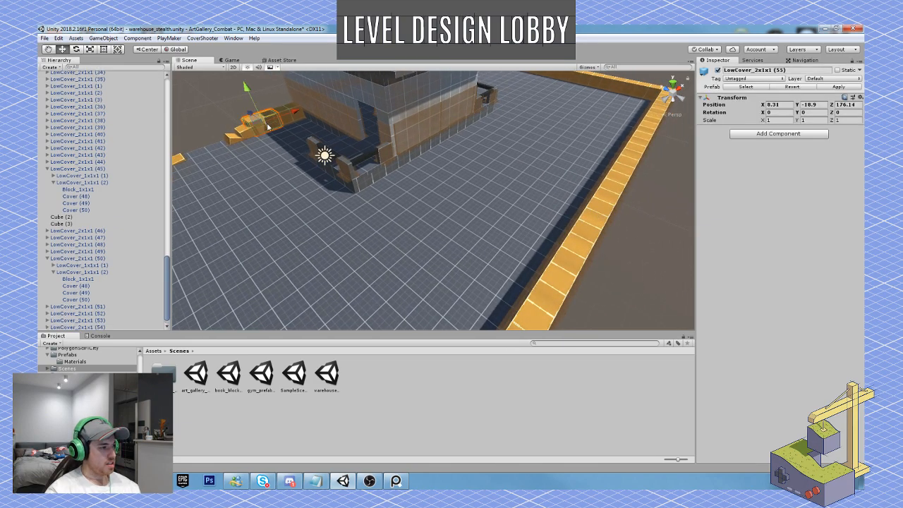
{"action": "left_click_drag", "start_coordinate": [252, 123], "coordinate": [354, 285]}
{"action": "key", "text": "e"}
{"action": "left_click_drag", "start_coordinate": [452, 271], "coordinate": [463, 273], "text": "alt"}
{"action": "right_click_drag", "start_coordinate": [432, 281], "coordinate": [494, 268]}
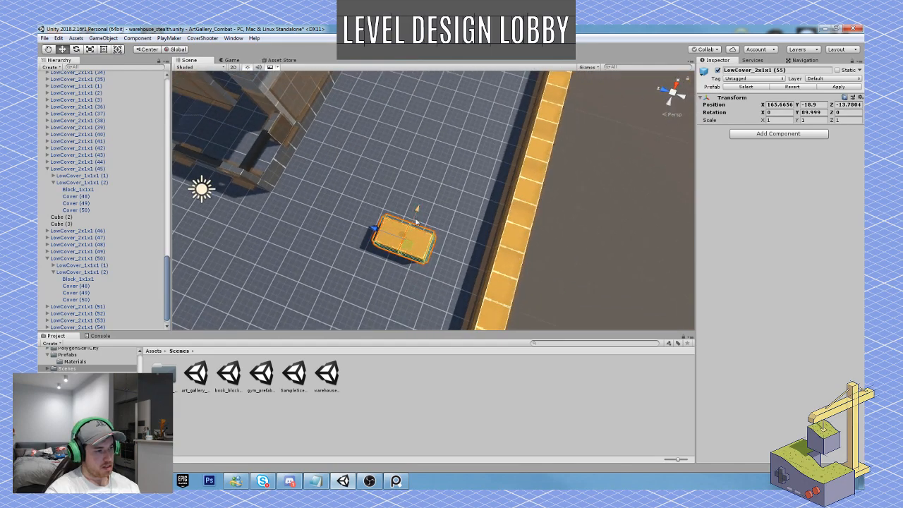
Fit the turned low cover piece against the gate-side wall as a perpendicular stub at X 165.122, Z -16.32.
{"action": "left_click_drag", "start_coordinate": [388, 233], "coordinate": [443, 256], "text": "ctrl"}
{"action": "right_click_drag", "start_coordinate": [443, 256], "coordinate": [446, 233]}
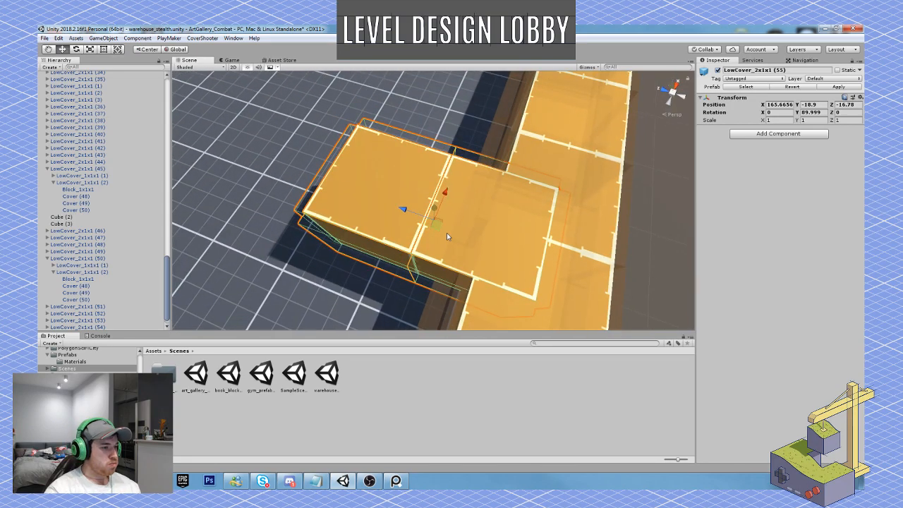
{"action": "left_click", "coordinate": [456, 151]}
{"action": "left_click", "coordinate": [442, 173]}
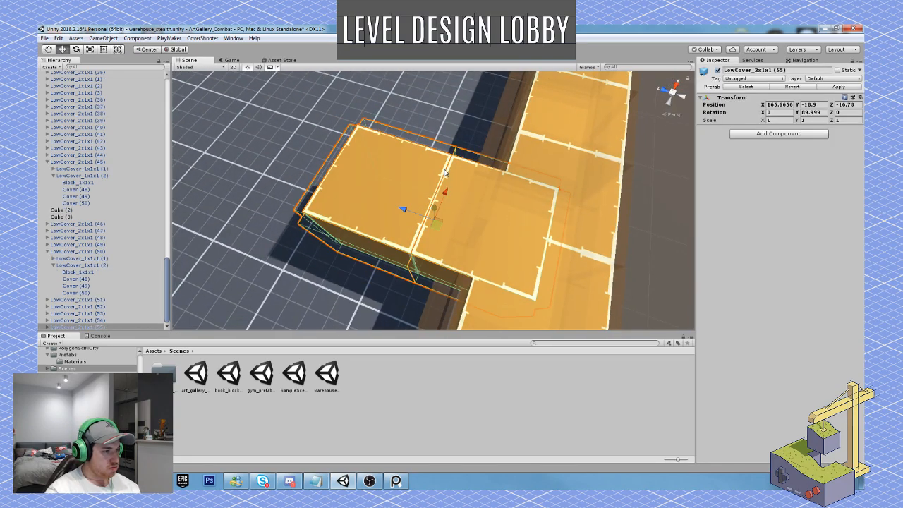
{"action": "left_click_drag", "start_coordinate": [444, 190], "coordinate": [430, 218]}
{"action": "right_click_drag", "start_coordinate": [431, 218], "coordinate": [501, 155]}
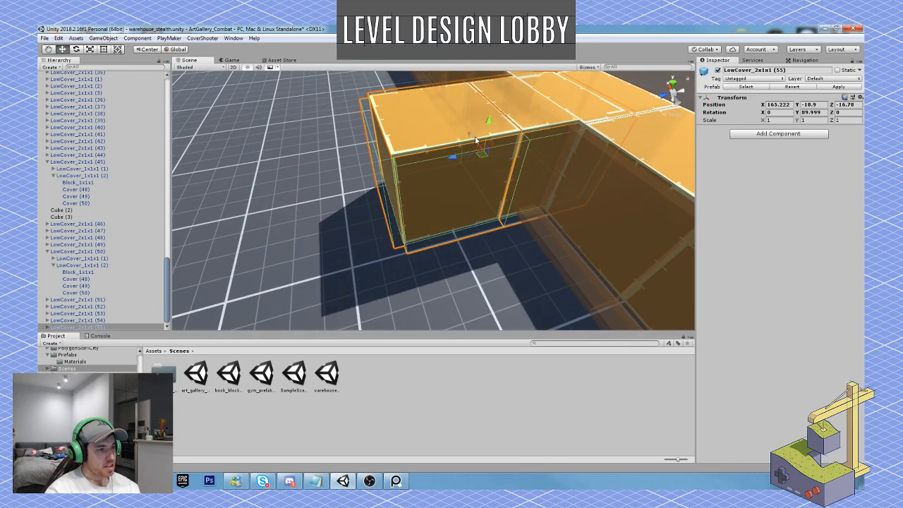
{"action": "left_click_drag", "start_coordinate": [479, 143], "coordinate": [417, 169]}
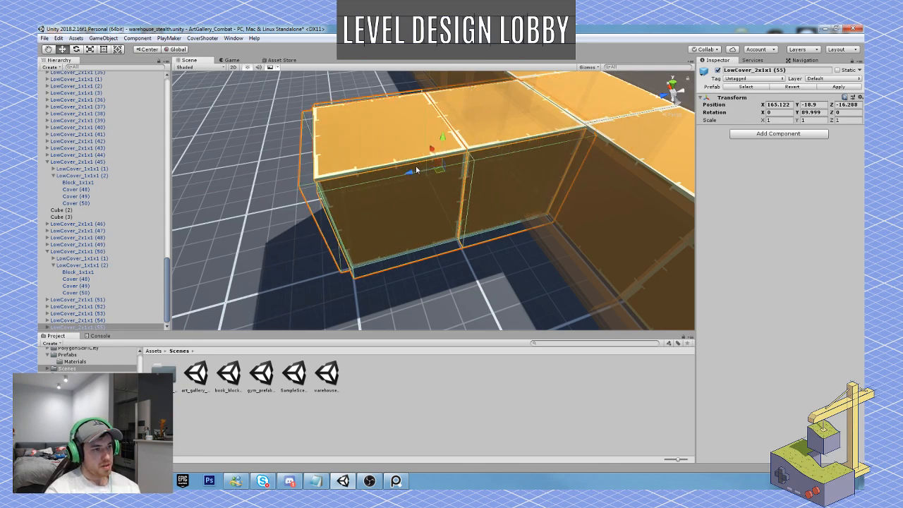
{"action": "left_click", "coordinate": [418, 171]}
{"action": "left_click", "coordinate": [410, 141]}
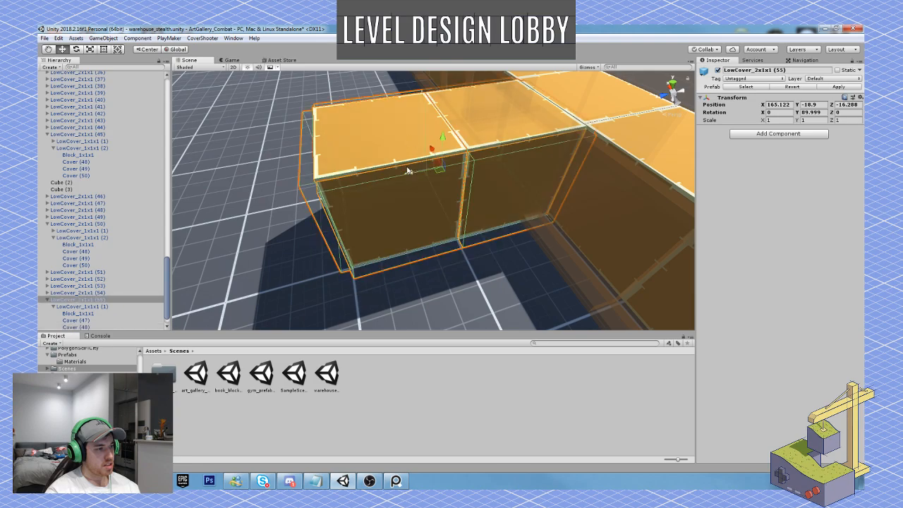
{"action": "left_click_drag", "start_coordinate": [407, 171], "coordinate": [413, 170]}
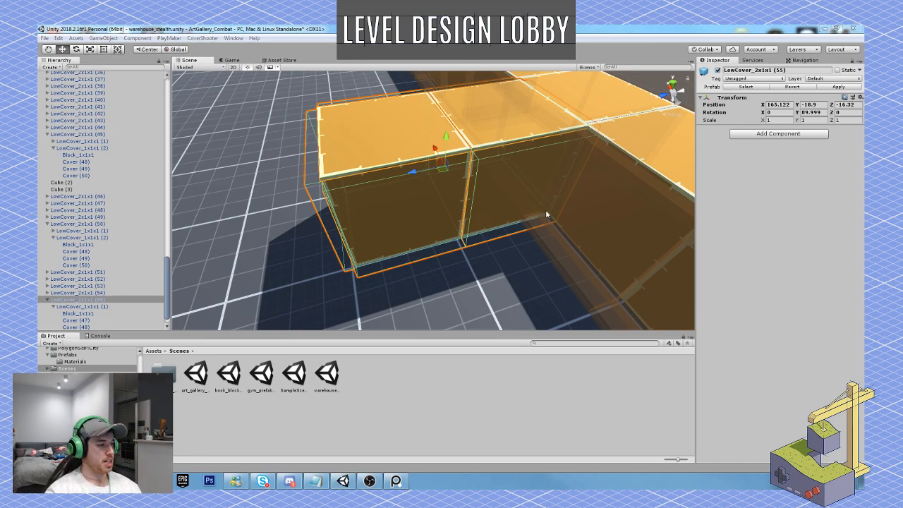
Duplicate the perpendicular cover stub and place the copy across the yard beside the warehouse's front wall.
{"action": "key", "text": "s"}
{"action": "right_click_drag", "start_coordinate": [546, 211], "coordinate": [262, 283]}
{"action": "key", "text": "e"}
{"action": "left_click_drag", "start_coordinate": [428, 235], "coordinate": [577, 245]}
{"action": "right_click_drag", "start_coordinate": [577, 245], "coordinate": [436, 211]}
{"action": "key", "text": "ctrl+d"}
{"action": "left_click_drag", "start_coordinate": [402, 273], "coordinate": [562, 213]}
Try turning the red van to Y rotation -89.999 and moving it through the gate into the yard.
{"action": "right_click_drag", "start_coordinate": [502, 259], "coordinate": [585, 259]}
{"action": "left_click", "coordinate": [563, 233]}
{"action": "key", "text": "e"}
{"action": "left_click_drag", "start_coordinate": [508, 266], "coordinate": [605, 264]}
{"action": "key", "text": "w"}
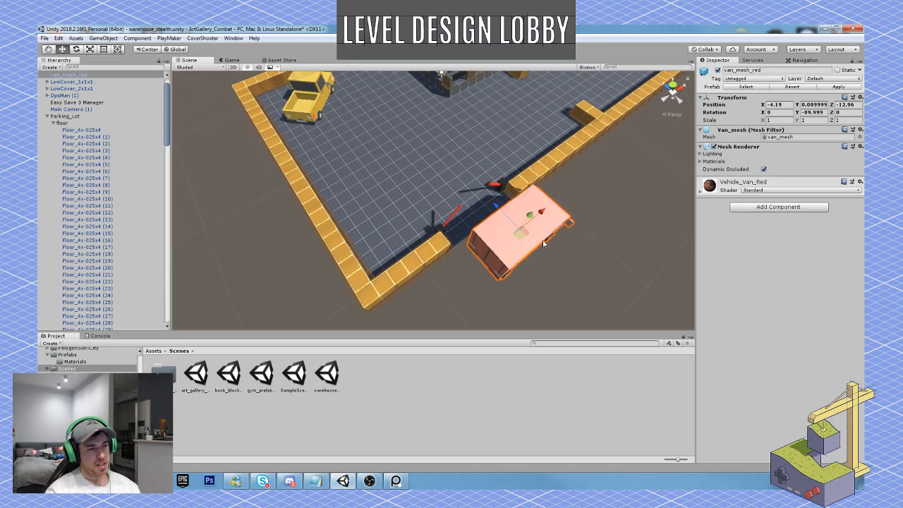
{"action": "left_click_drag", "start_coordinate": [520, 232], "coordinate": [426, 134]}
{"action": "key", "text": "ctrl+z"}
{"action": "key", "text": "ctrl+z"}
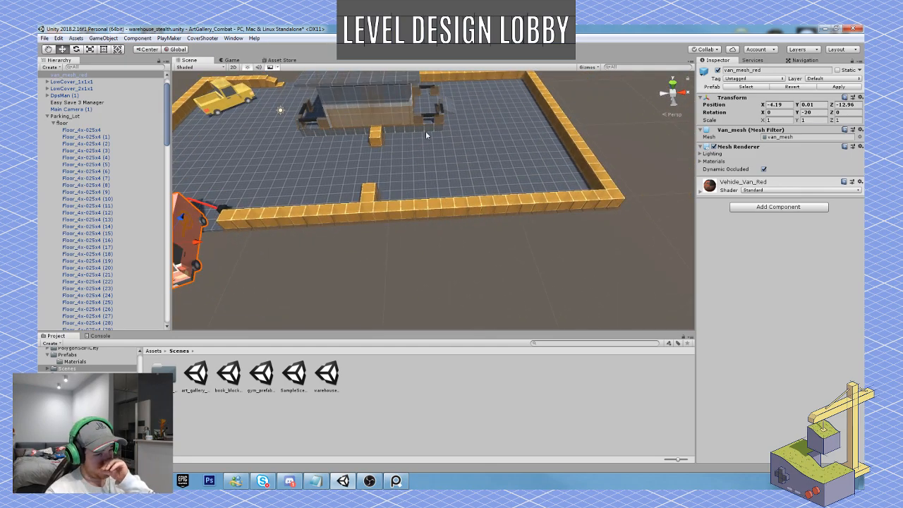
Save the warehouse_stealth scene after viewing the yard from several sides.
{"action": "left_click_drag", "start_coordinate": [444, 203], "coordinate": [432, 156], "text": "alt"}
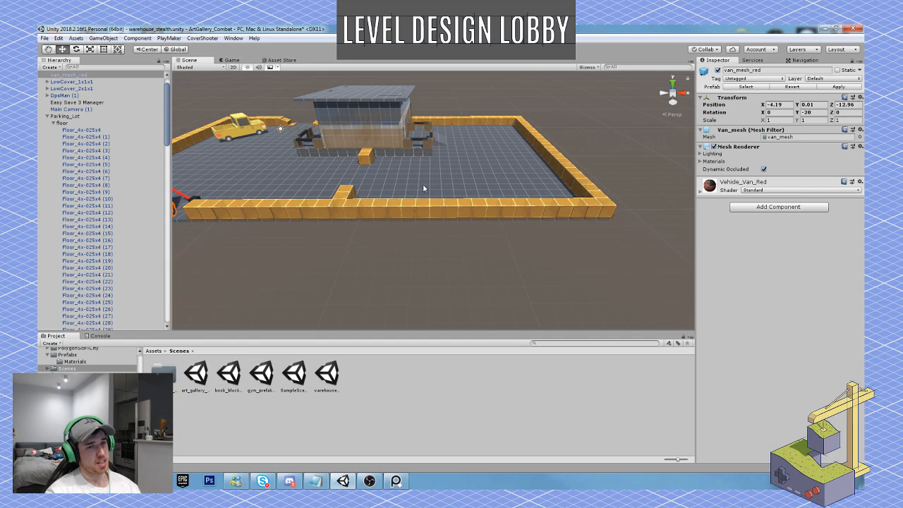
{"action": "right_click_drag", "start_coordinate": [423, 188], "coordinate": [494, 188]}
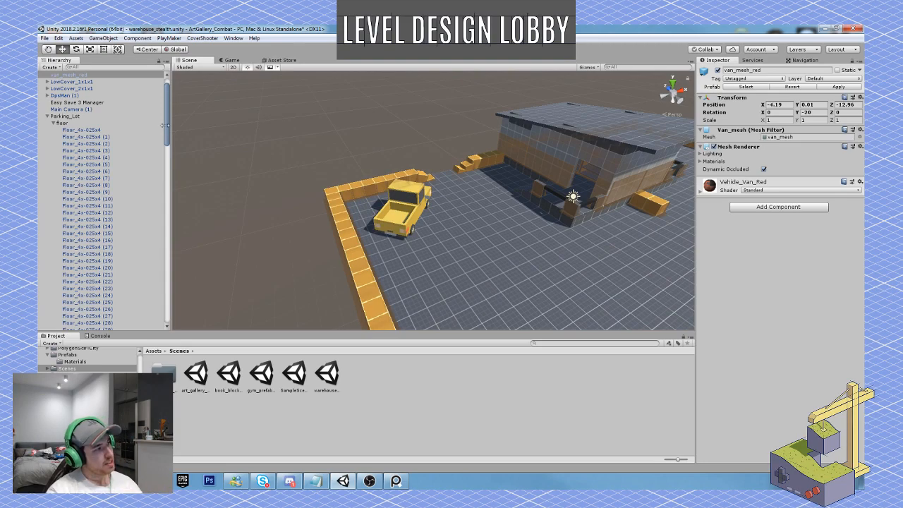
{"action": "left_click", "coordinate": [44, 38]}
{"action": "left_click", "coordinate": [56, 71]}
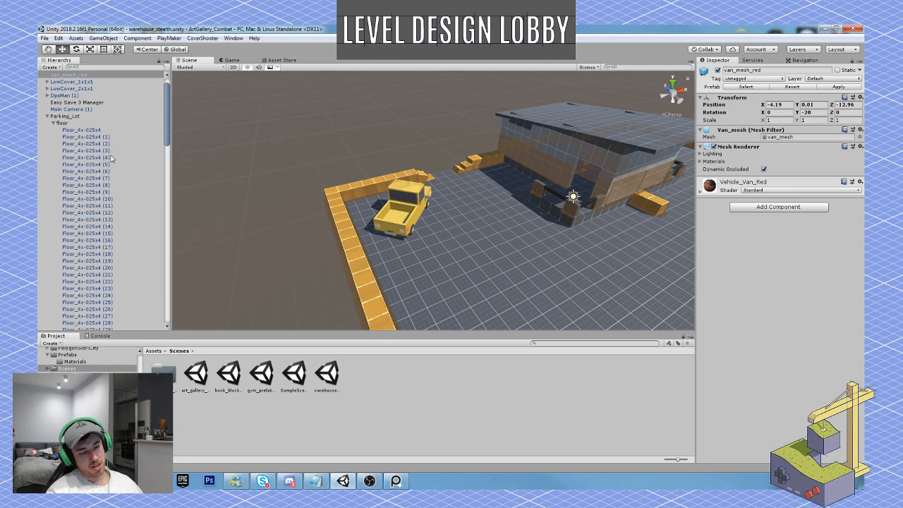
{"action": "right_click_drag", "start_coordinate": [409, 162], "coordinate": [505, 196]}
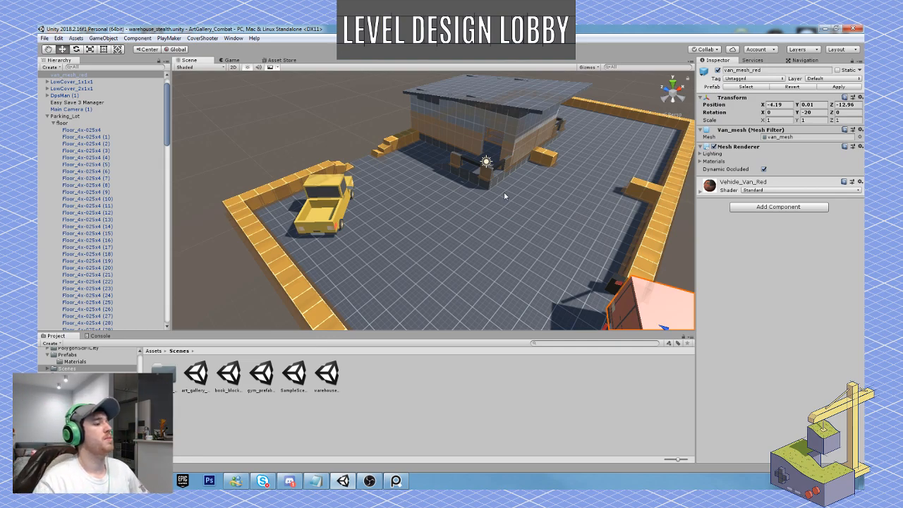
{"action": "left_click", "coordinate": [44, 38]}
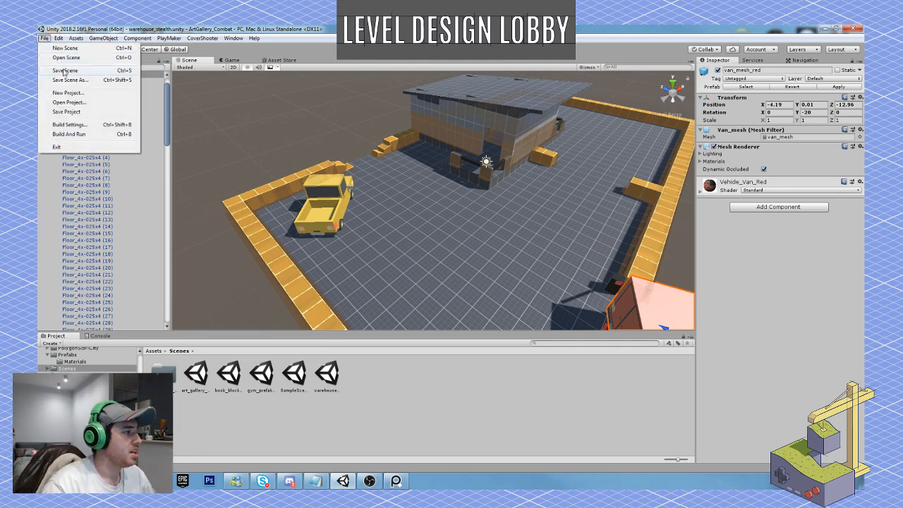
{"action": "left_click", "coordinate": [64, 71]}
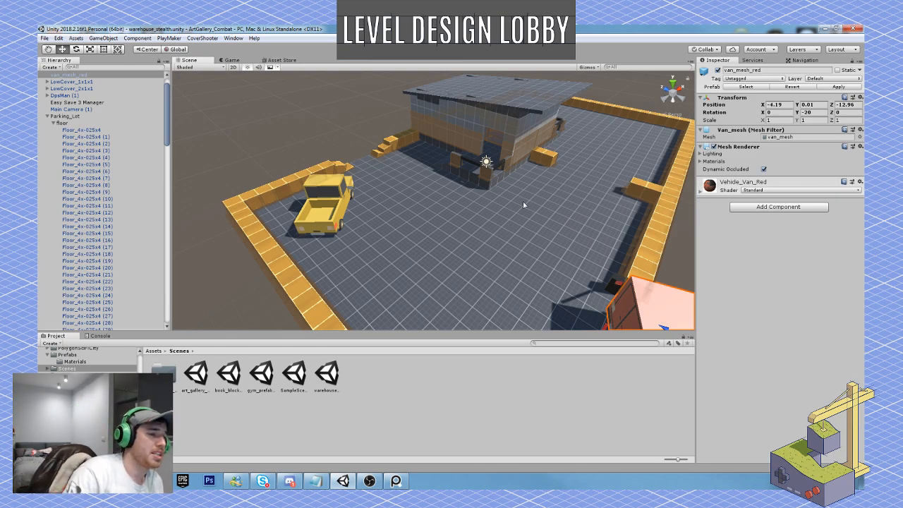